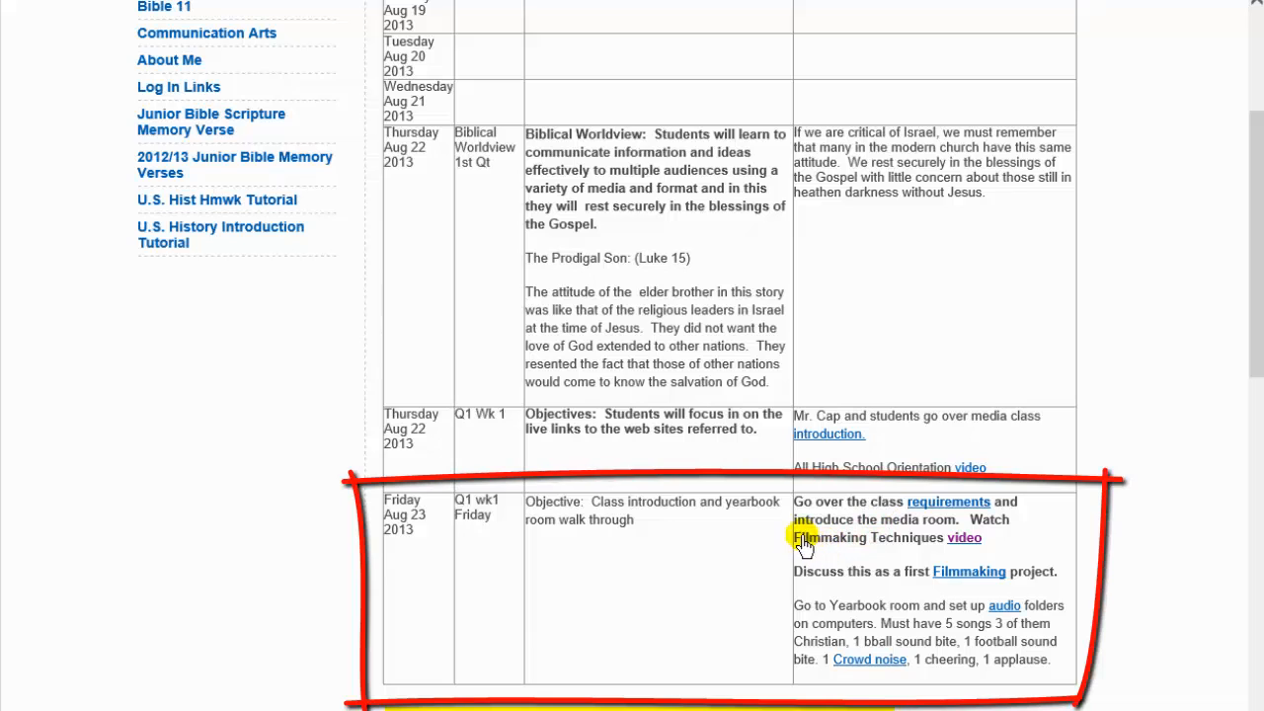
# - Review the class web page's Media Ministry lesson plans for August 23 and the week of 8/26/2013
pyautogui.moveTo(798, 536); pyautogui.dragTo(1023, 528)
pyautogui.click(1024, 527)
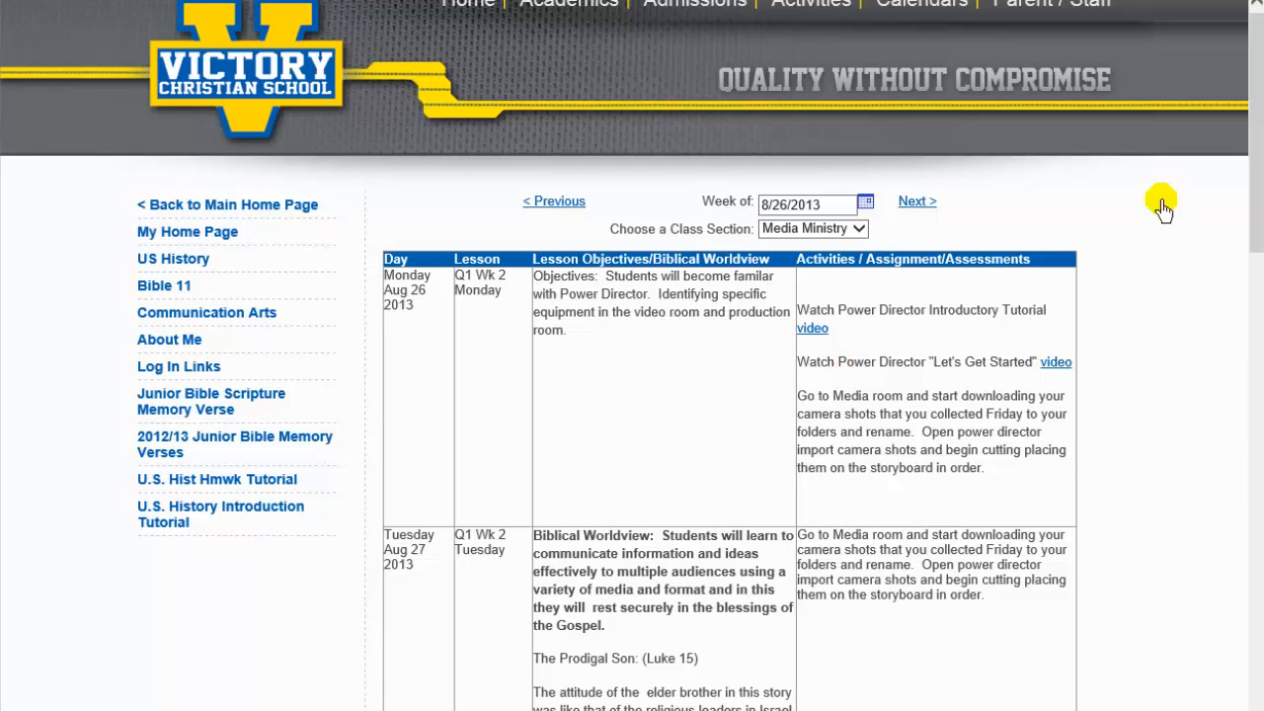
pyautogui.moveTo(1251, 163); pyautogui.dragTo(1256, 245)
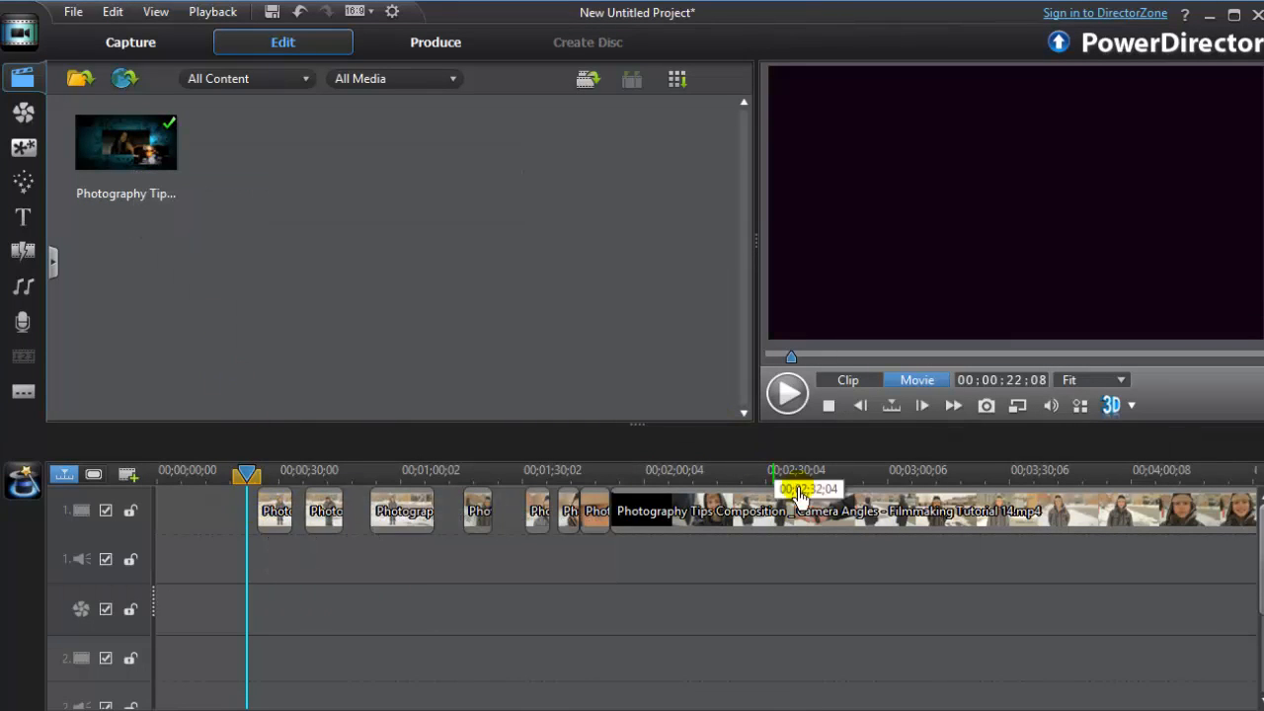
# - Inspect the cut clips on the first video track by selecting each of them in turn
pyautogui.click(846, 530)
pyautogui.click(318, 515)
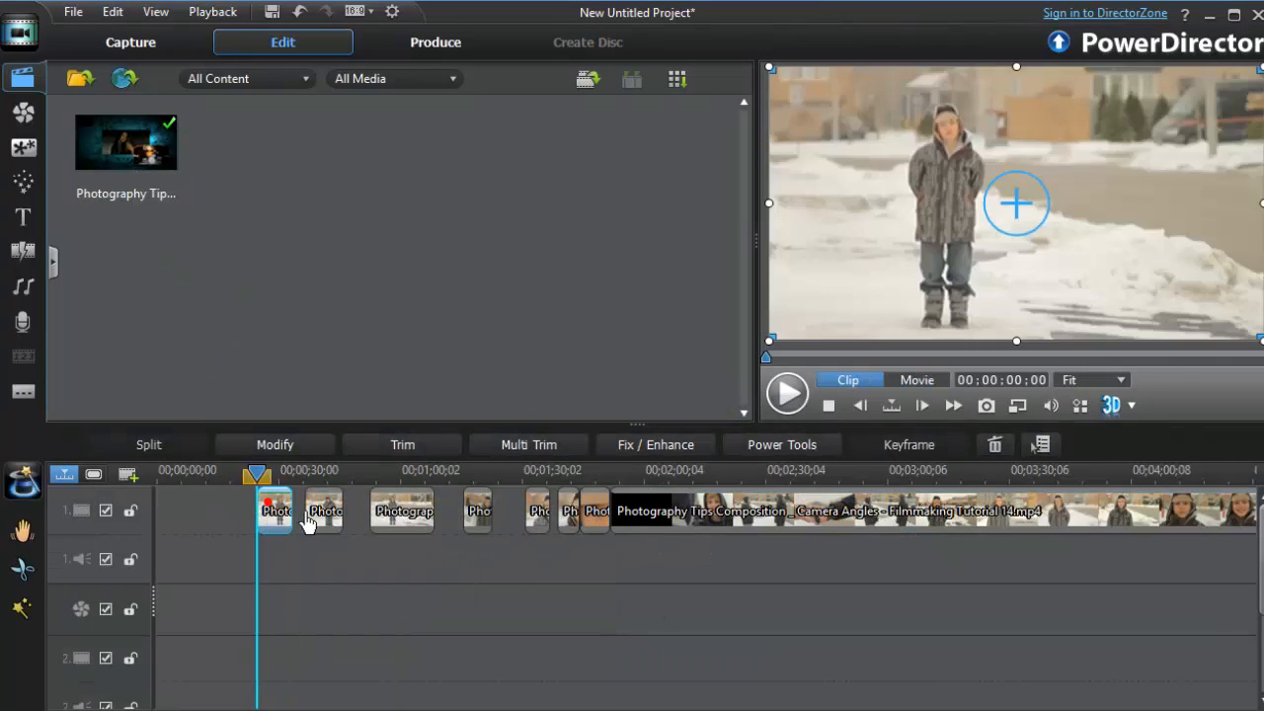
pyautogui.click(405, 511)
pyautogui.click(479, 515)
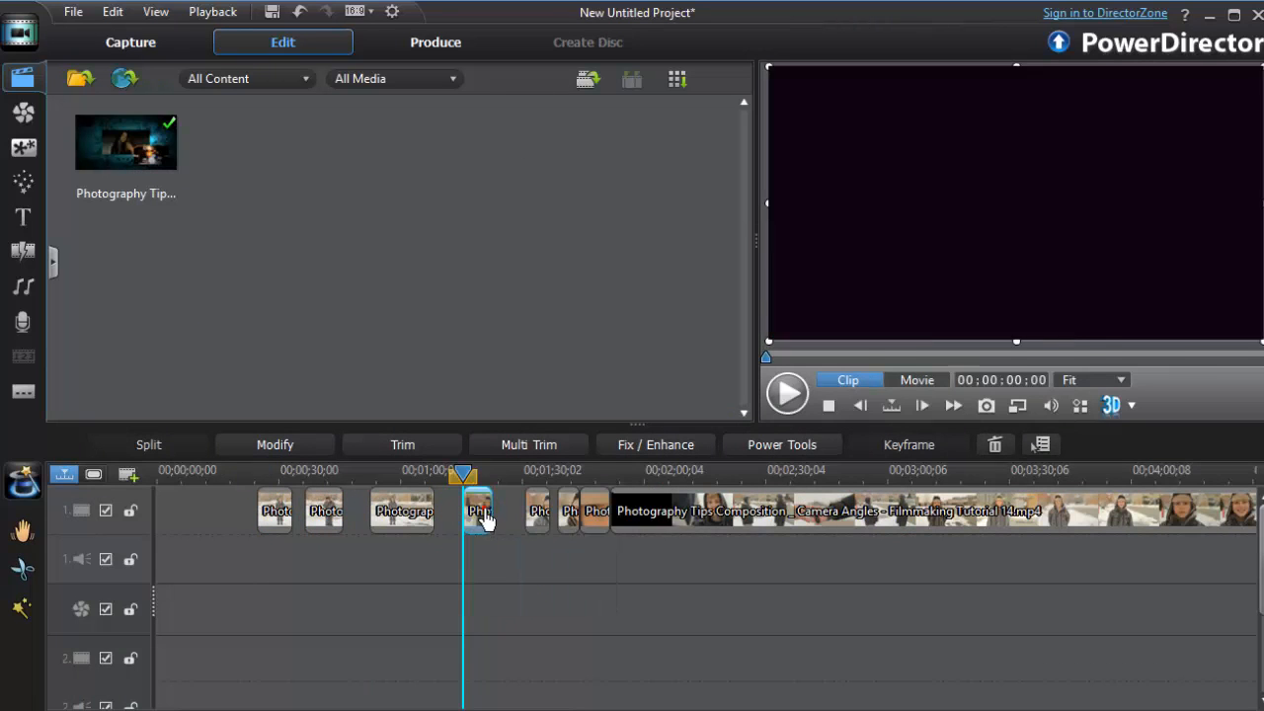
pyautogui.click(542, 520)
pyautogui.click(570, 513)
pyautogui.click(596, 519)
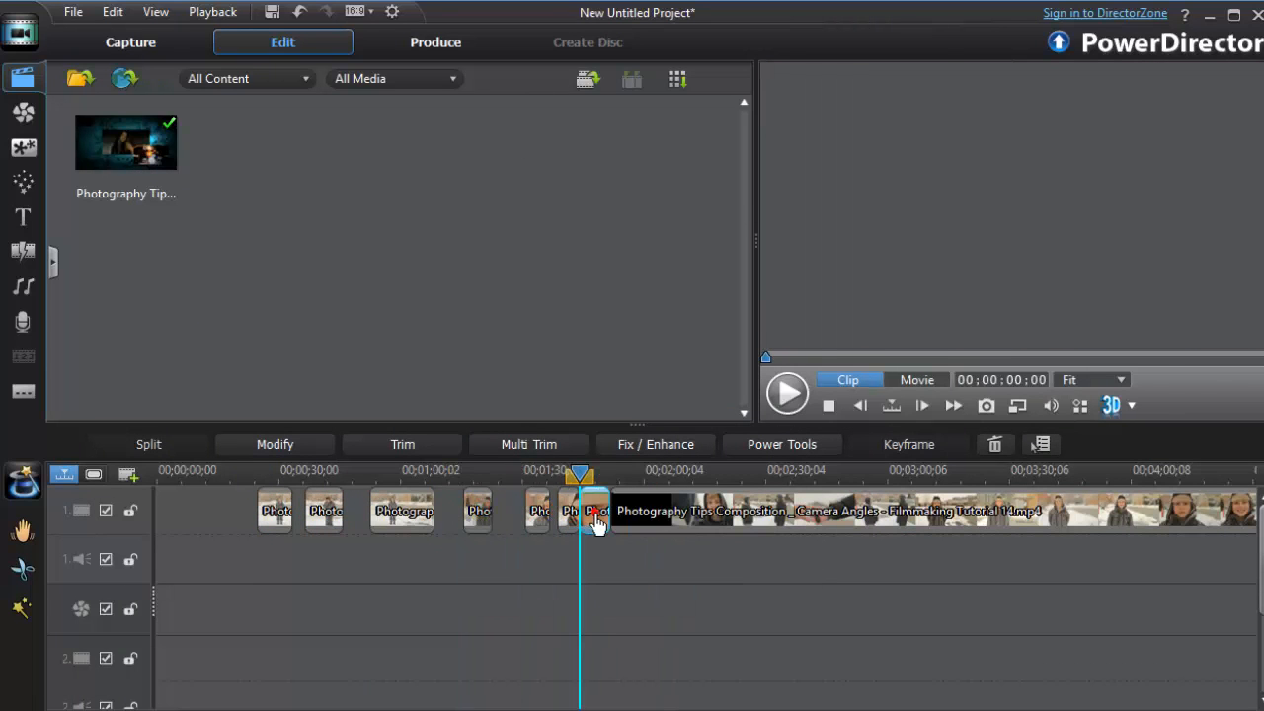
# - Reposition the first two clips on the first video track, starting the first one at about 00;00;22;23
pyautogui.click(274, 511)
pyautogui.moveTo(275, 511); pyautogui.dragTo(220, 517)
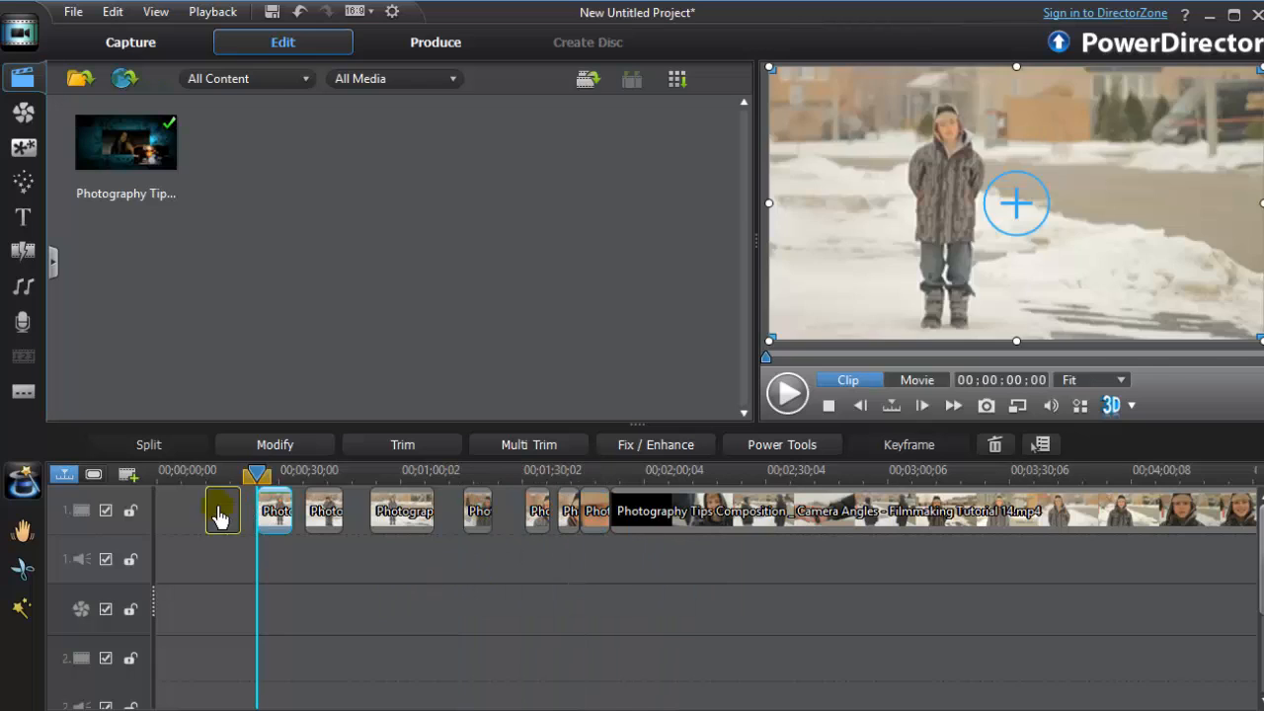
pyautogui.click(327, 520)
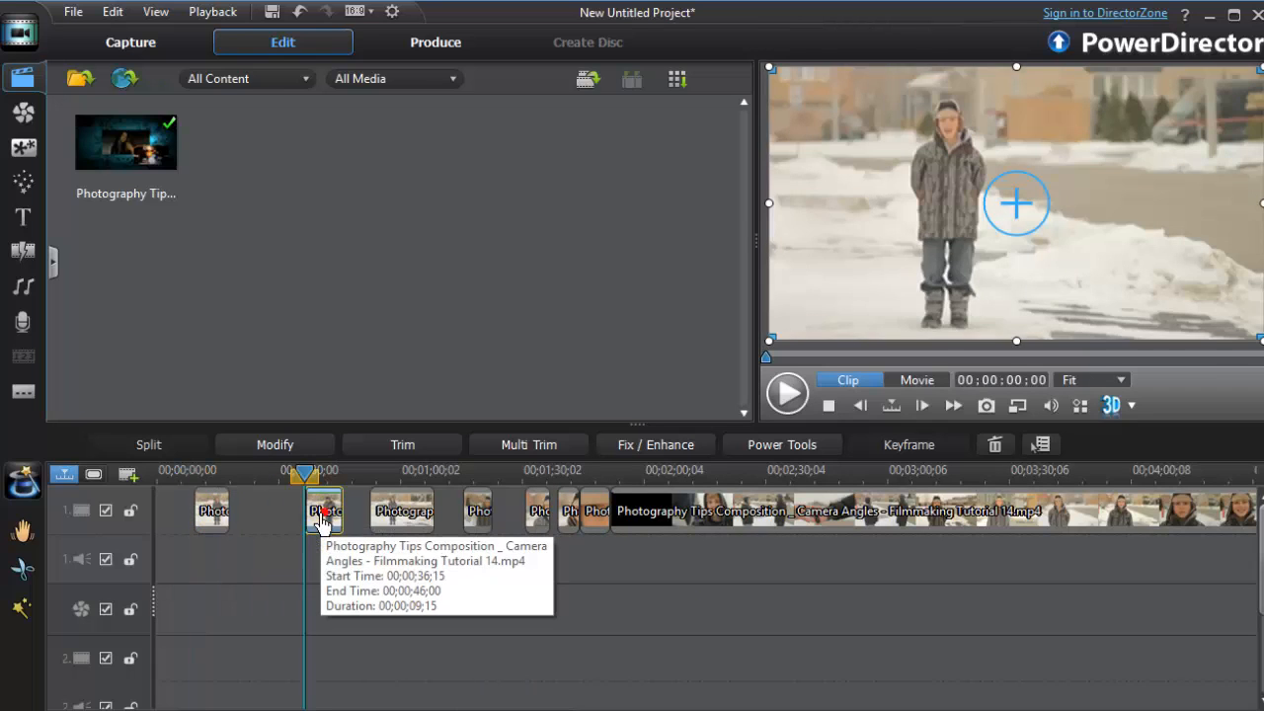
pyautogui.click(209, 498)
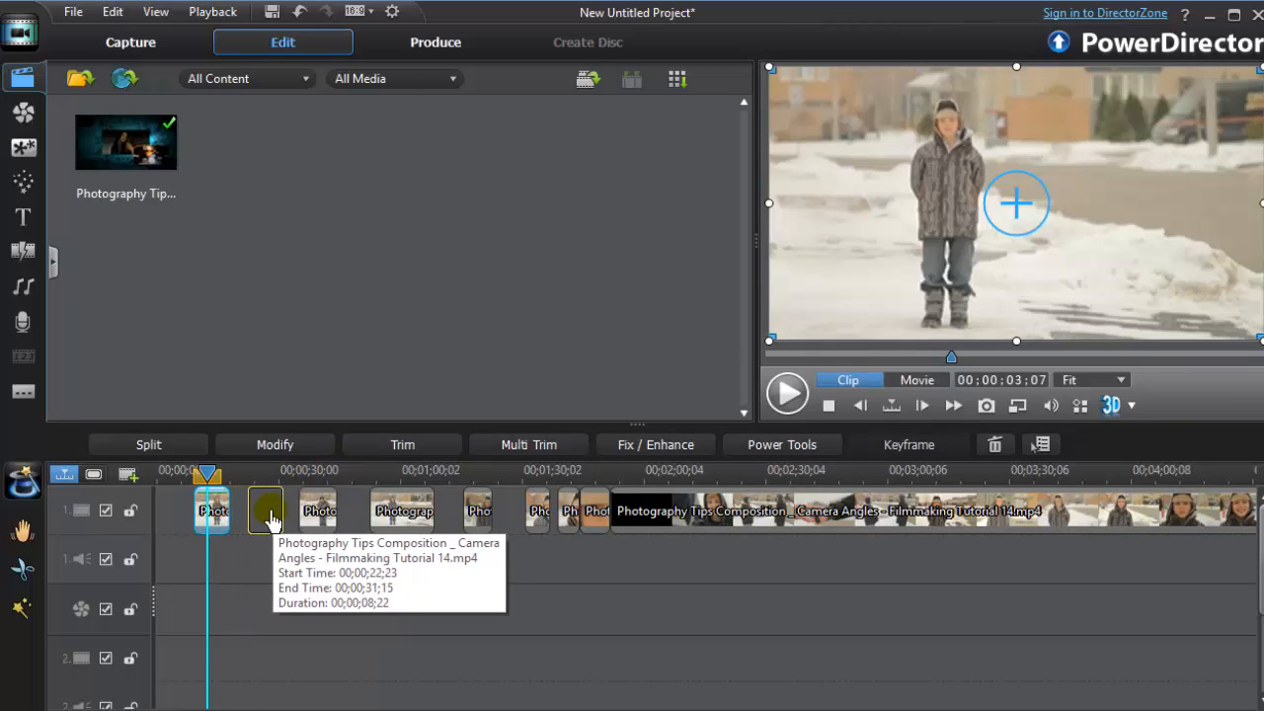
# - Shift the clips on the first video track earlier, keeping an empty gap before the first clip
pyautogui.press('Delete')
pyautogui.click(237, 480)
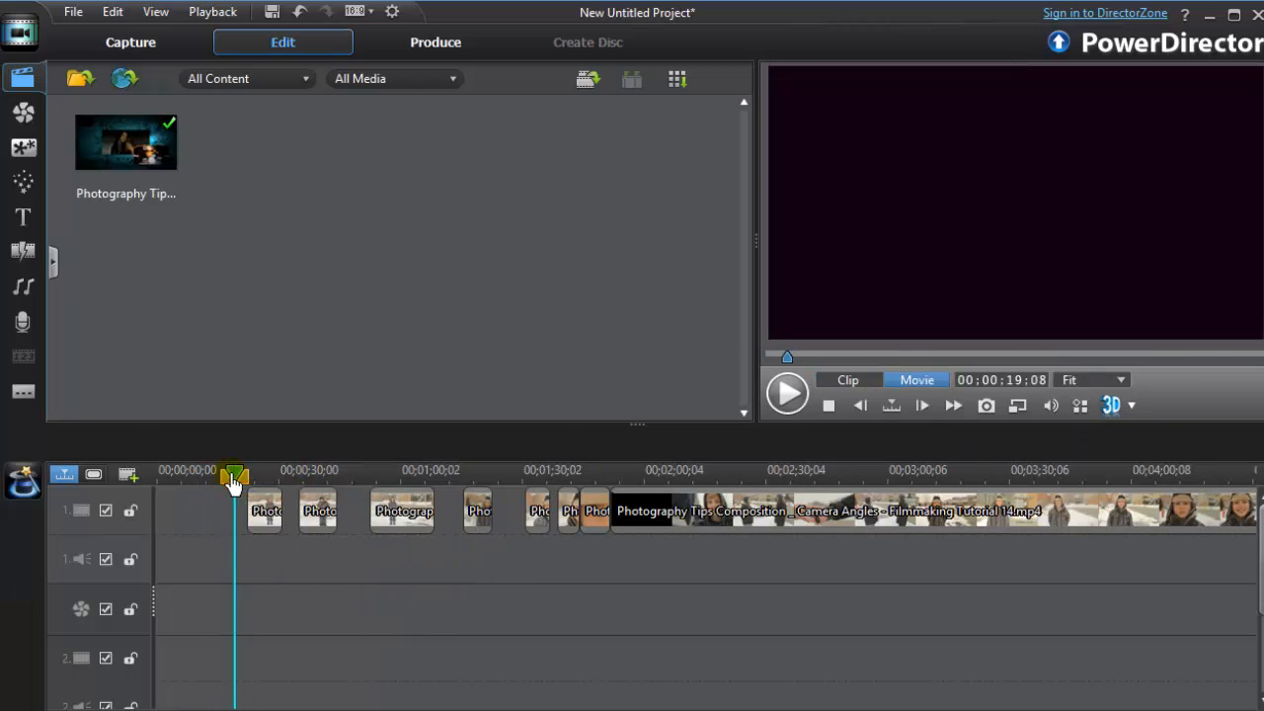
pyautogui.click(200, 514)
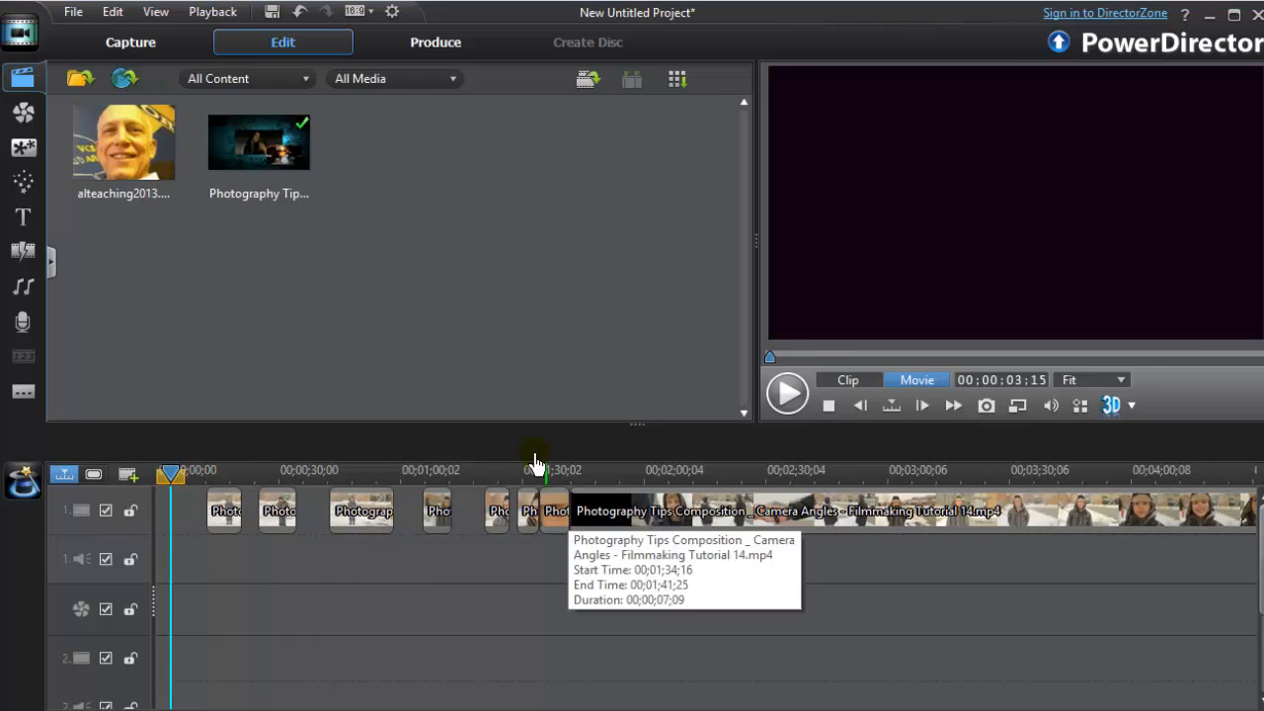
pyautogui.click(486, 340)
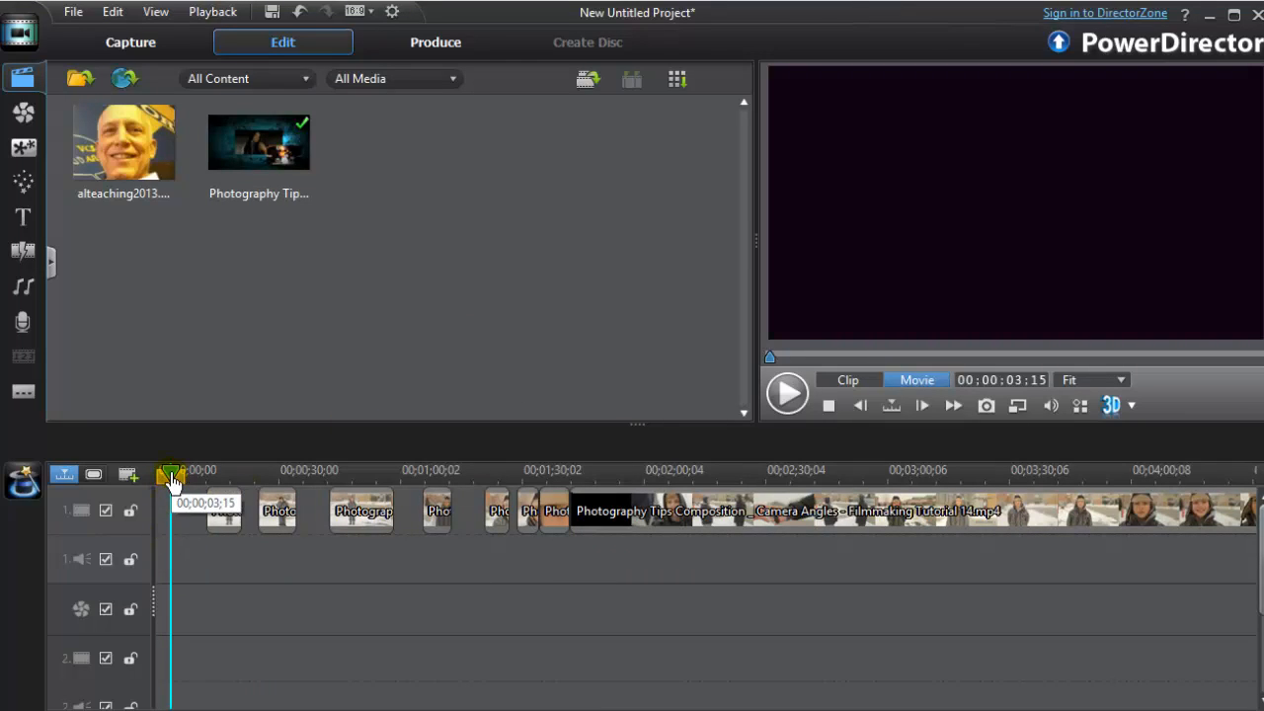
# - Place the saved classroom-videos title from the PowerDirector v8 title category at the start of the second video track
pyautogui.click(21, 219)
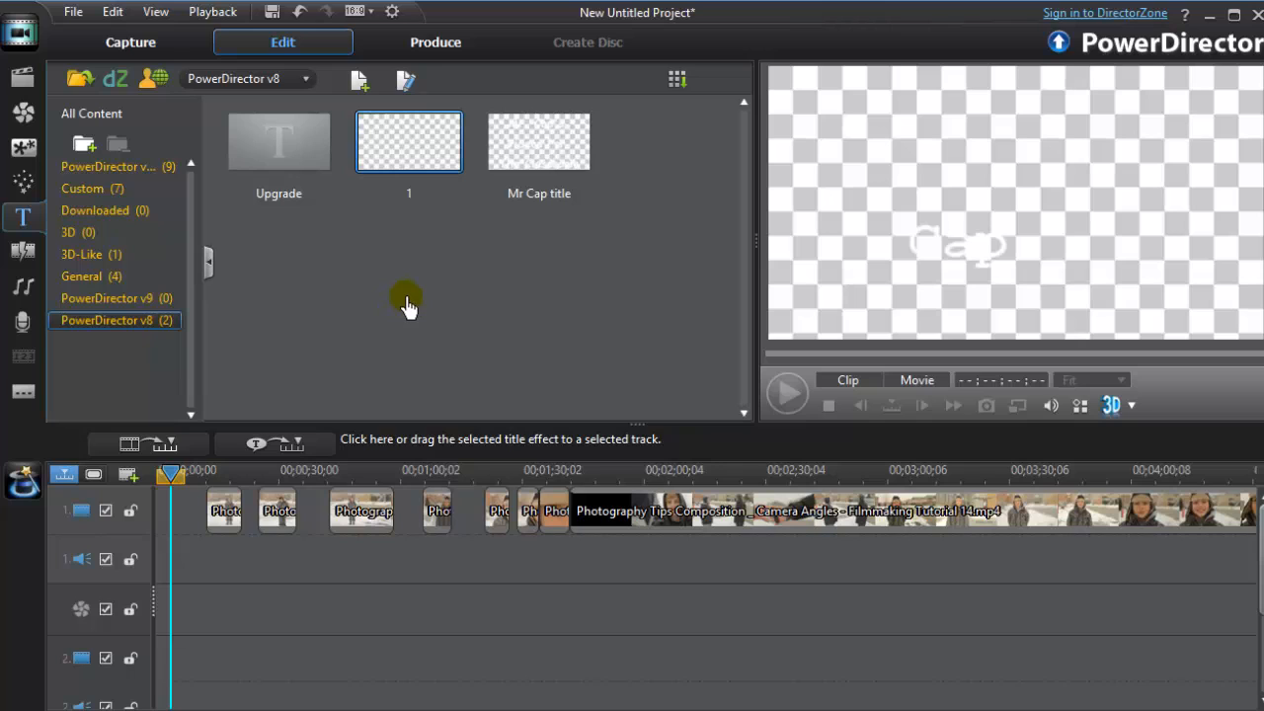
pyautogui.click(528, 156)
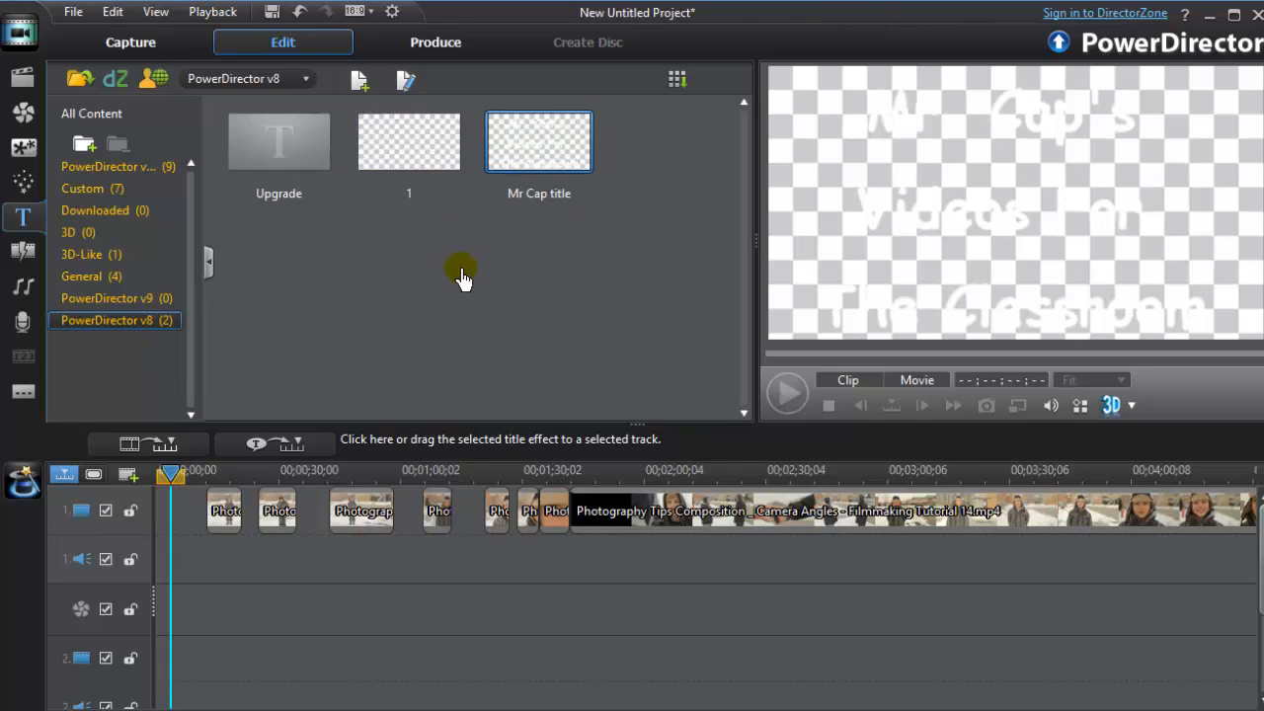
pyautogui.moveTo(530, 155); pyautogui.dragTo(163, 677)
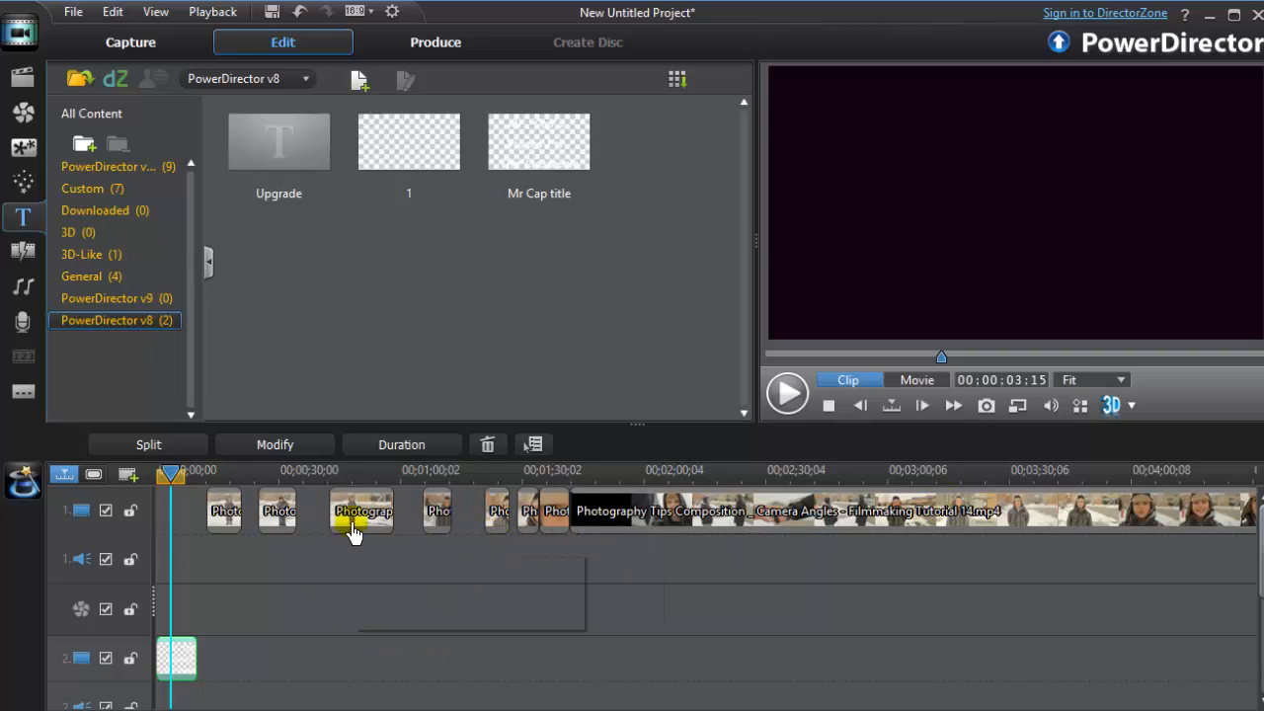
# - Move the second clip from the first video track to the second video track, starting at about 00;00;45;23
pyautogui.click(270, 514)
pyautogui.moveTo(318, 647); pyautogui.dragTo(367, 653)
pyautogui.moveTo(365, 565); pyautogui.dragTo(348, 582)
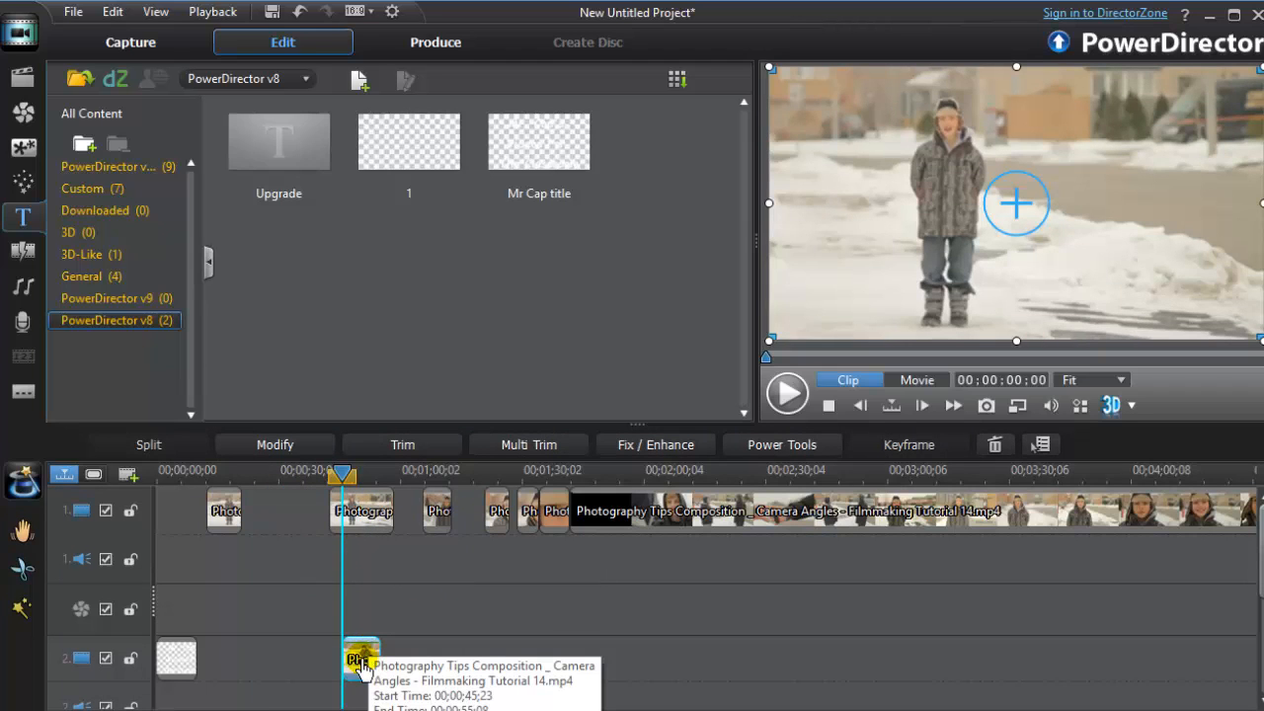
# - Return the clip to the first video track between the first and third clips, starting at about 00;00;26;15
pyautogui.click(360, 512)
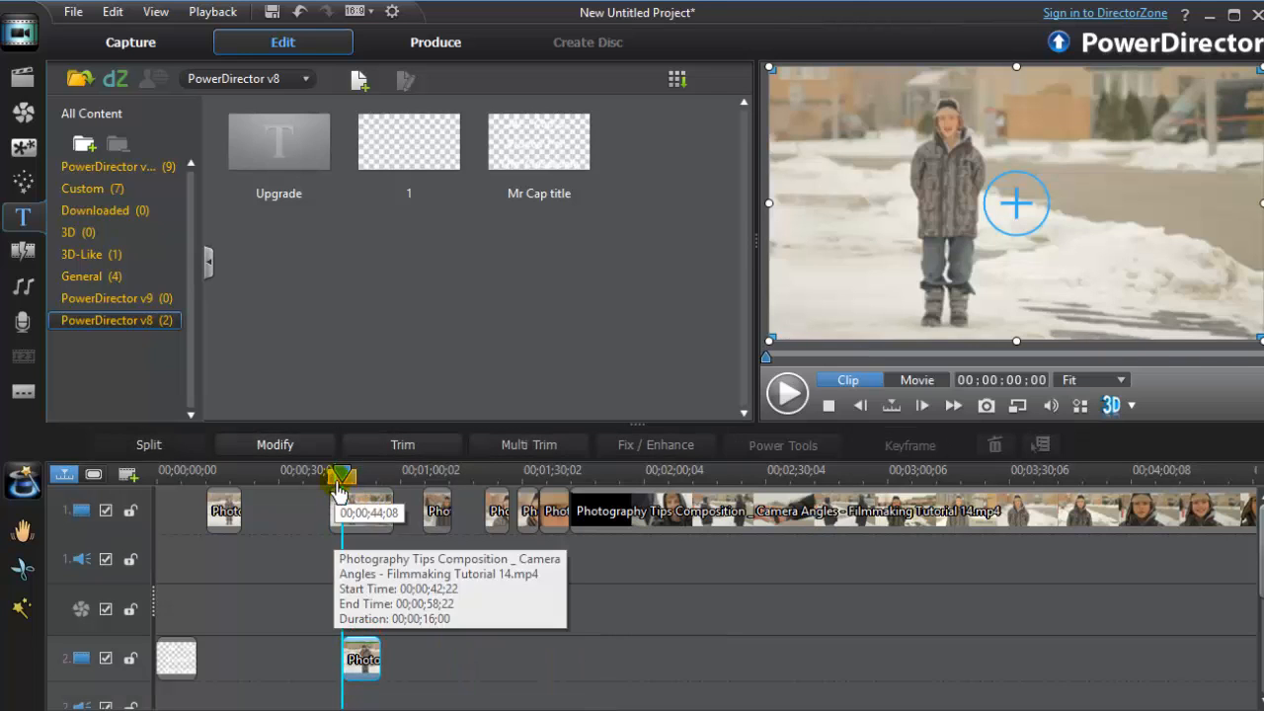
pyautogui.moveTo(342, 470); pyautogui.dragTo(309, 477)
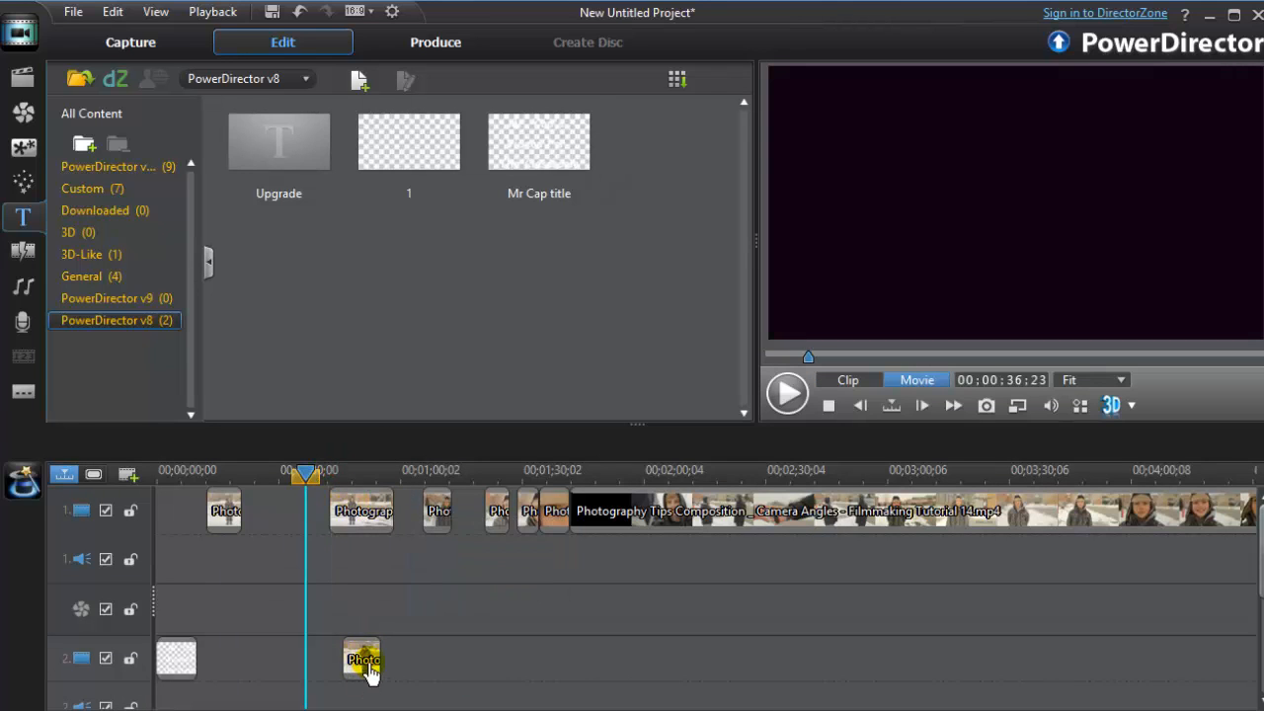
pyautogui.moveTo(361, 659); pyautogui.dragTo(295, 531)
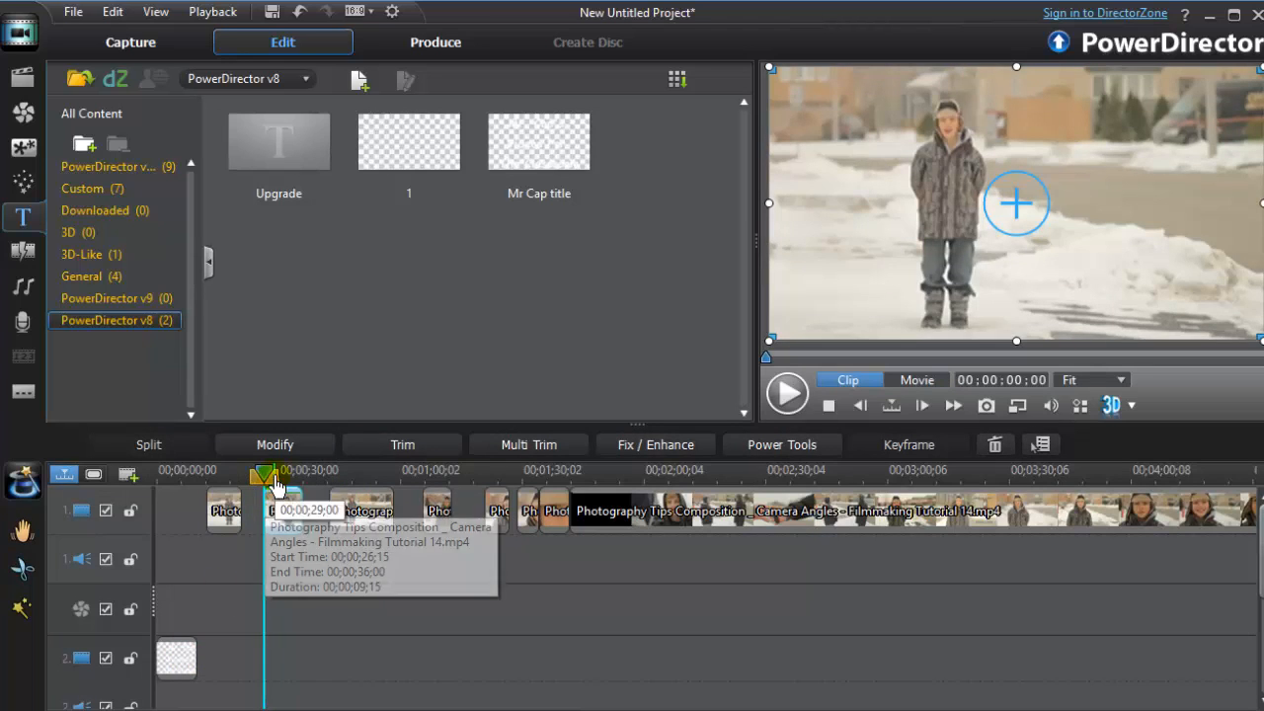
# - Check the title clip at the timeline's beginning and scrub the playhead to 00;00;23;23
pyautogui.moveTo(263, 476); pyautogui.dragTo(172, 484)
pyautogui.click(175, 658)
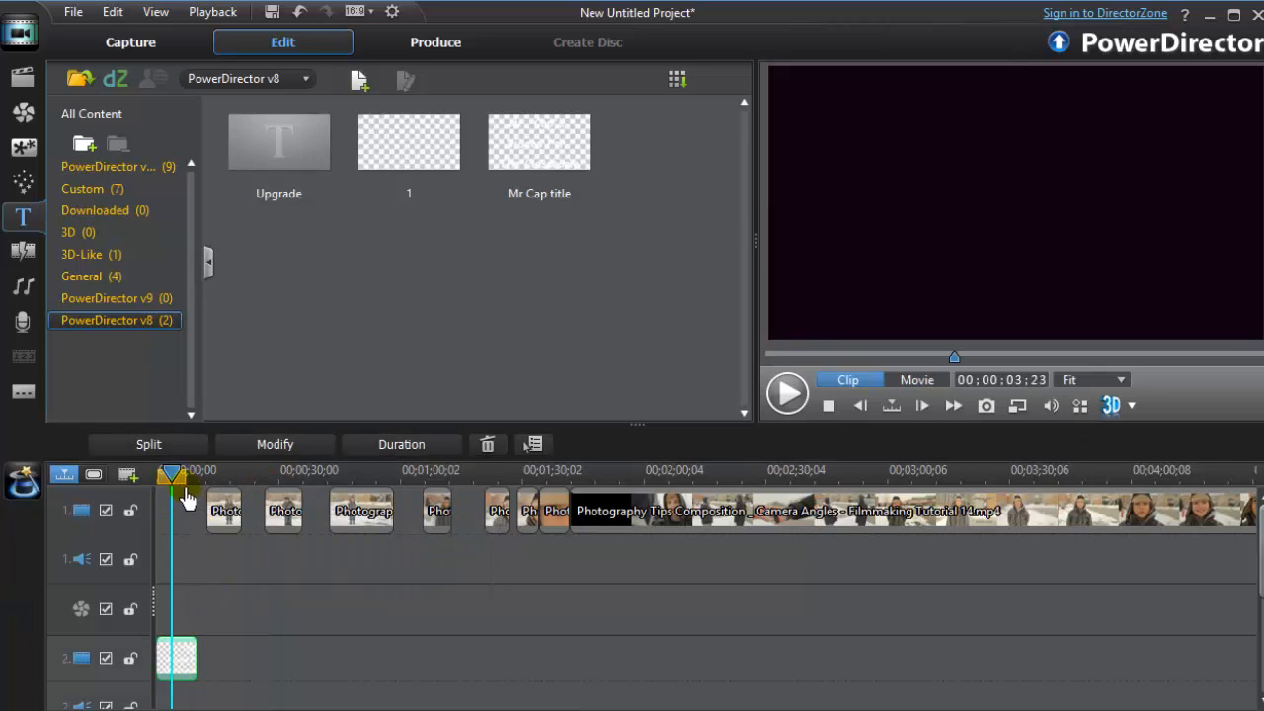
pyautogui.moveTo(175, 478); pyautogui.dragTo(253, 479)
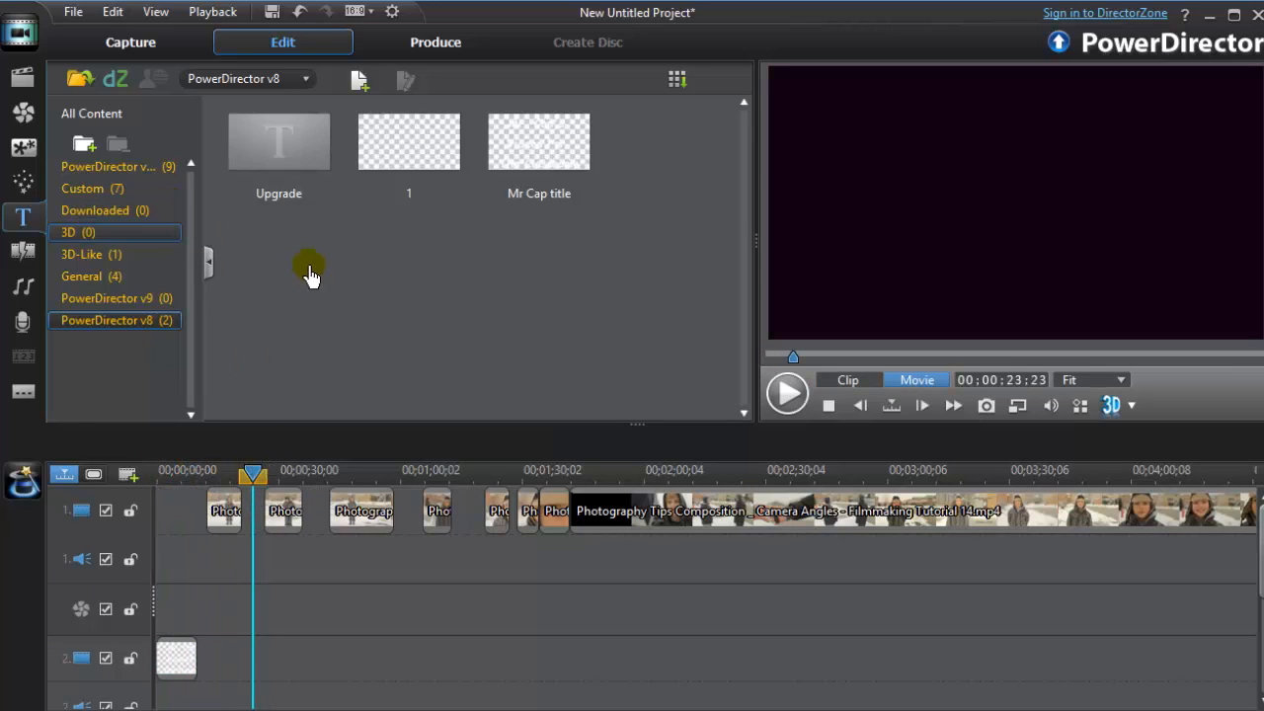
# - Add alteaching2013.mp4 to the second video track at about 00;00;53;14 and preview its opening seconds
pyautogui.click(23, 76)
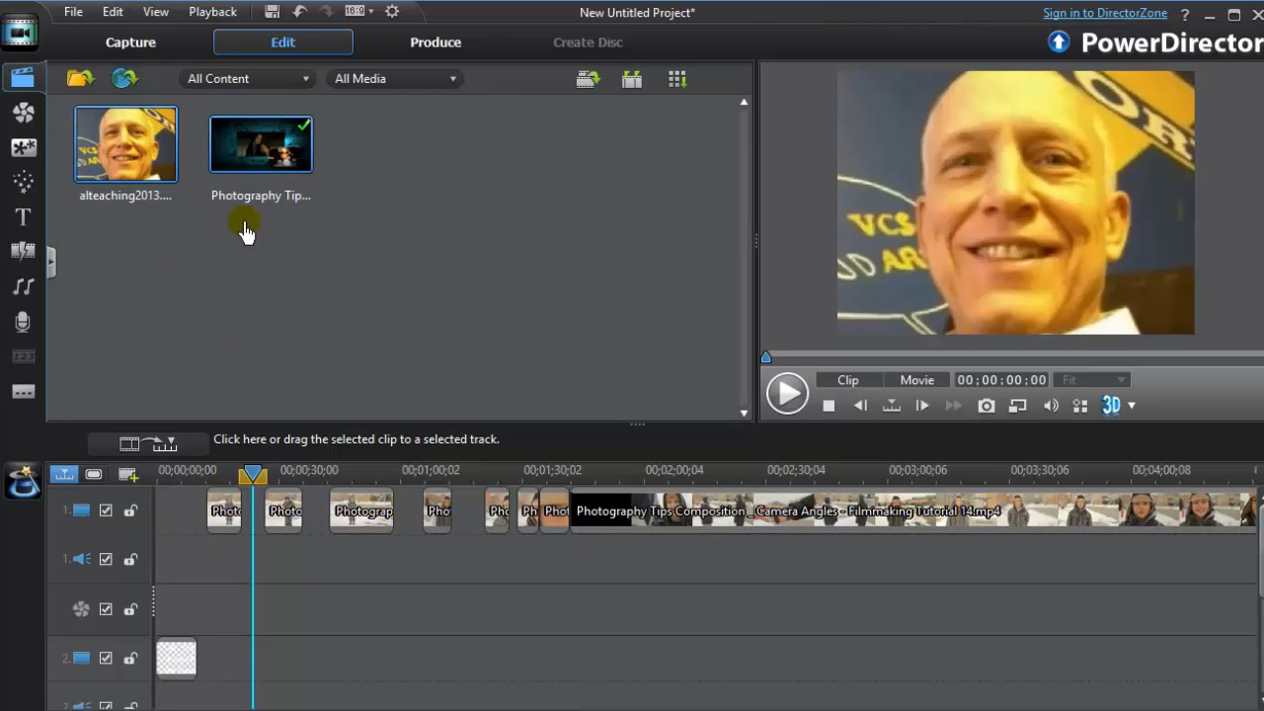
pyautogui.moveTo(126, 146); pyautogui.dragTo(373, 657)
pyautogui.click(787, 394)
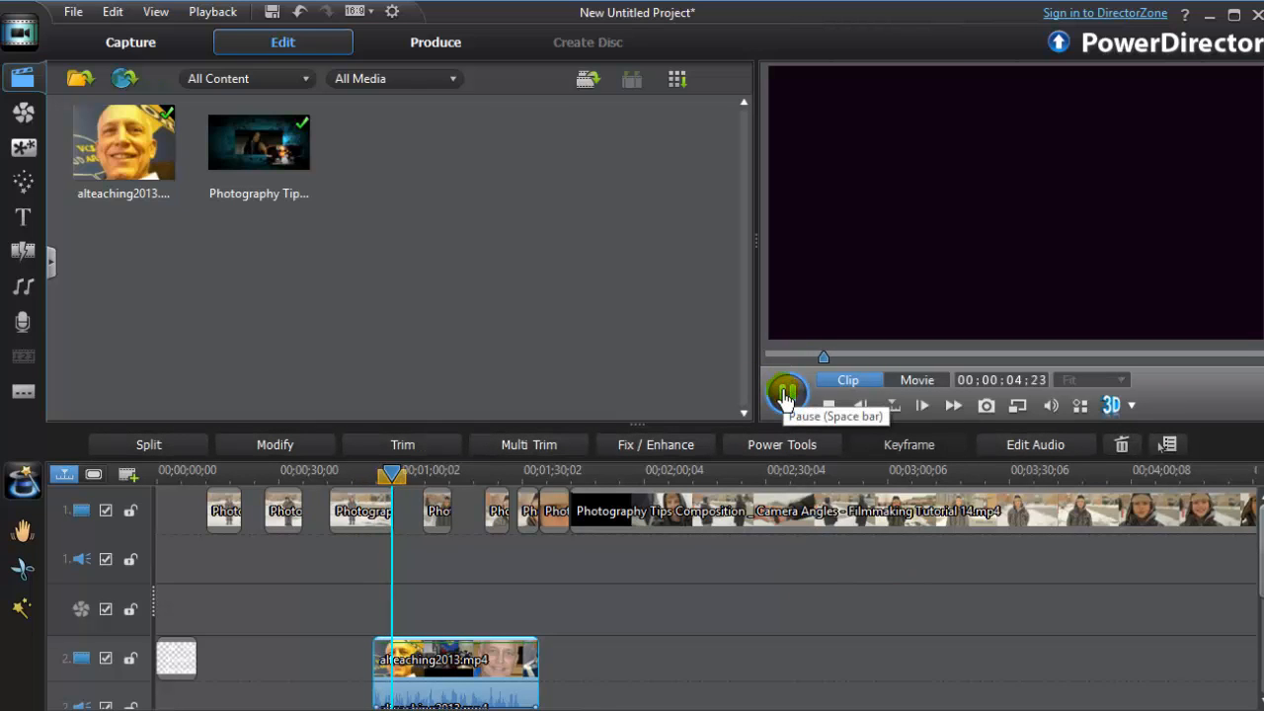
pyautogui.click(785, 395)
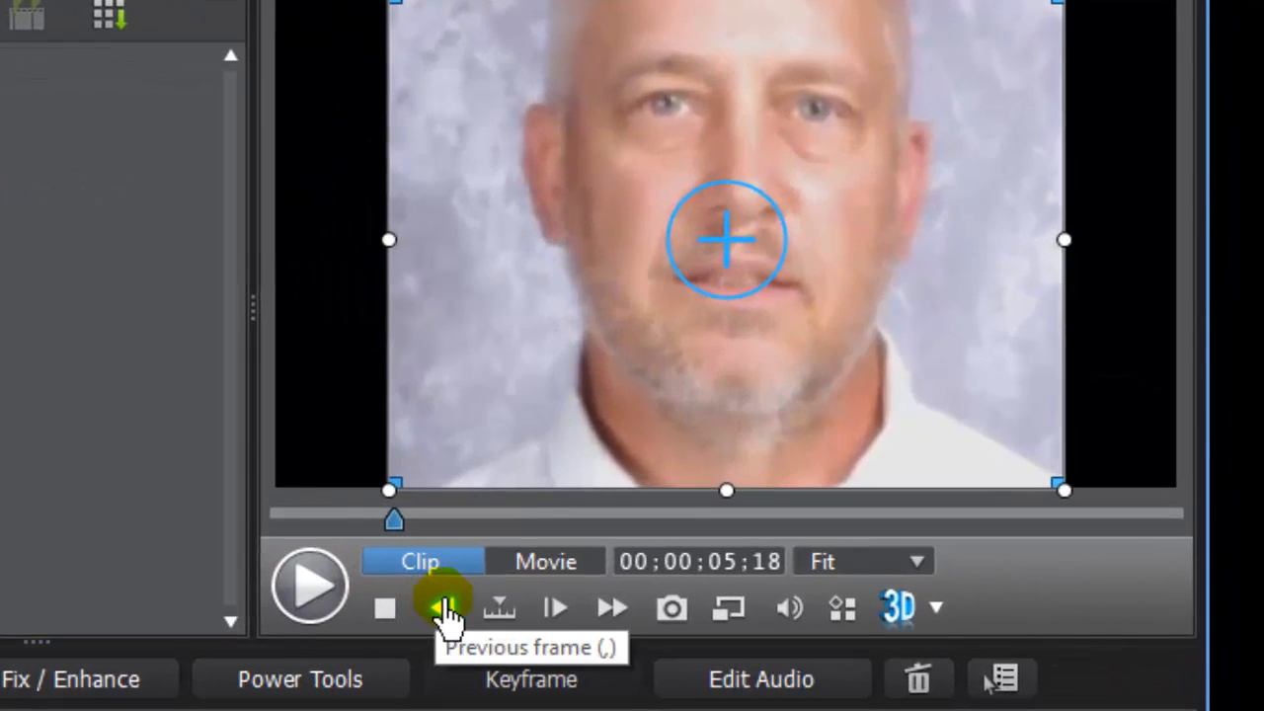
# - Step back frame by frame to 00;00;04;16 in alteaching2013.mp4 and split the clip there
pyautogui.click(447, 612)
pyautogui.click(444, 612)
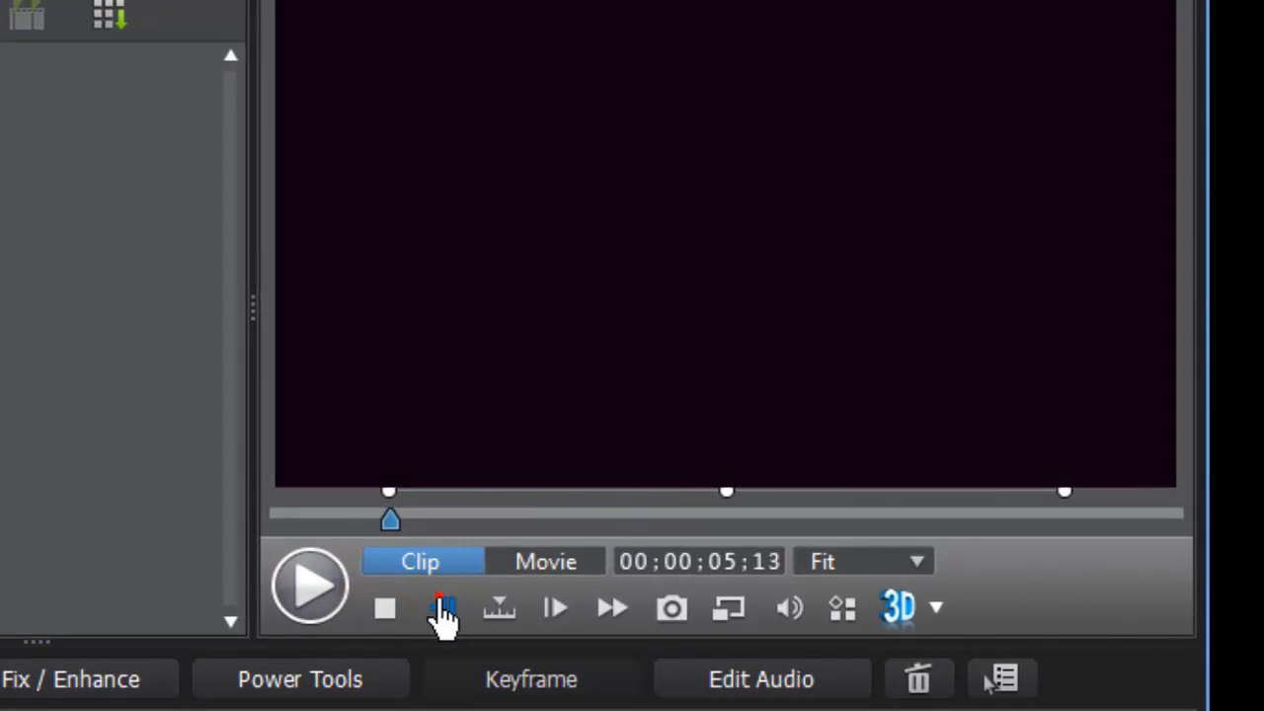
pyautogui.click(442, 612)
pyautogui.click(441, 612)
pyautogui.click(441, 612)
pyautogui.click(442, 612)
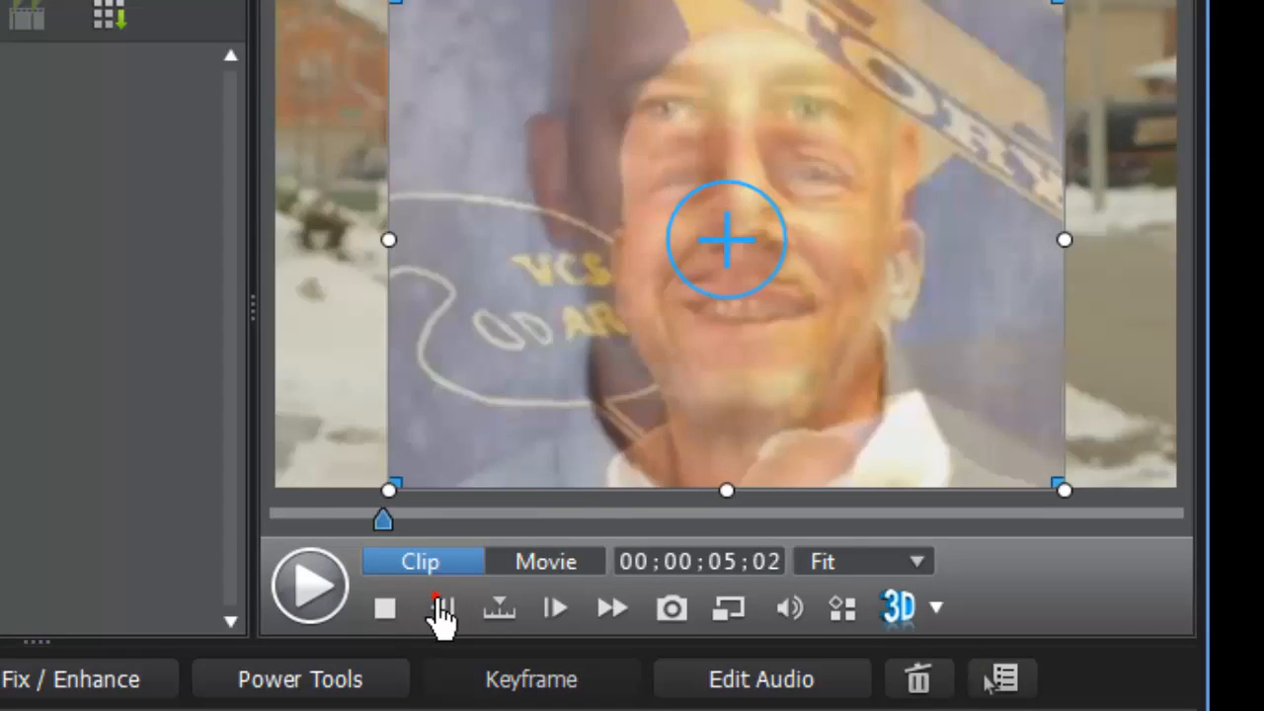
pyautogui.click(441, 612)
pyautogui.click(442, 612)
pyautogui.click(442, 612)
pyautogui.click(442, 612)
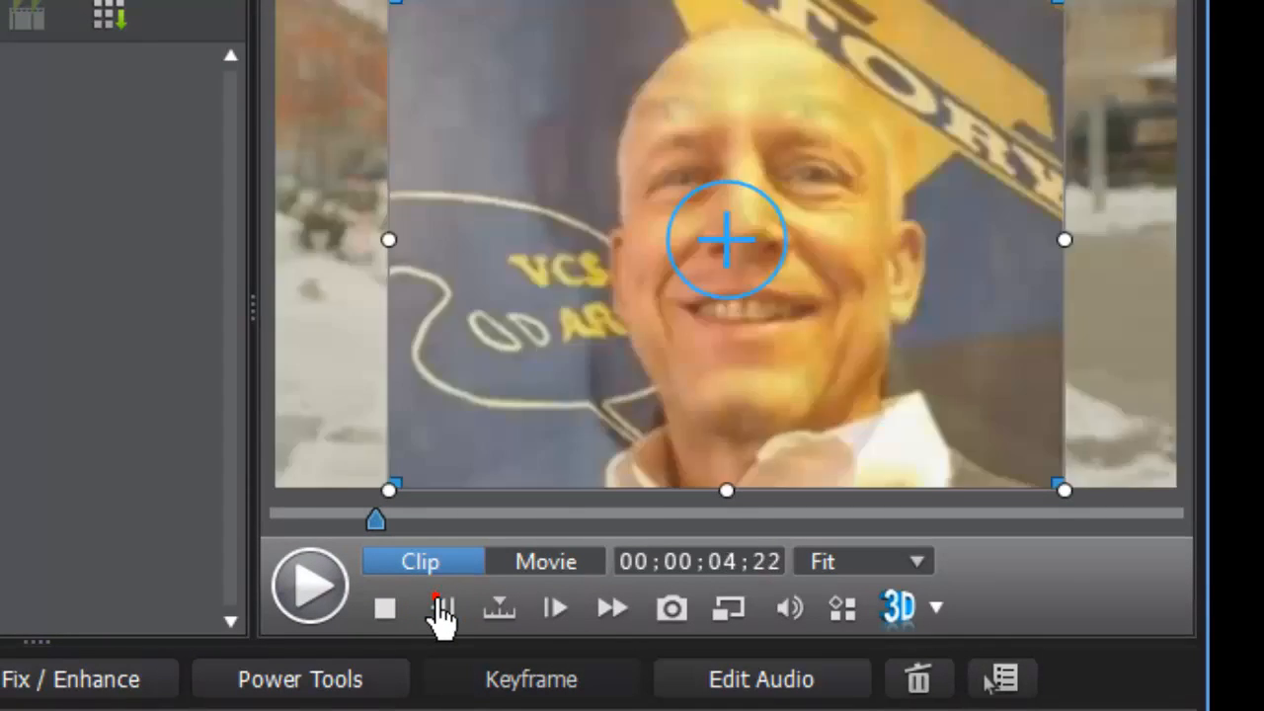
pyautogui.click(443, 612)
pyautogui.click(443, 612)
pyautogui.click(443, 612)
pyautogui.click(443, 612)
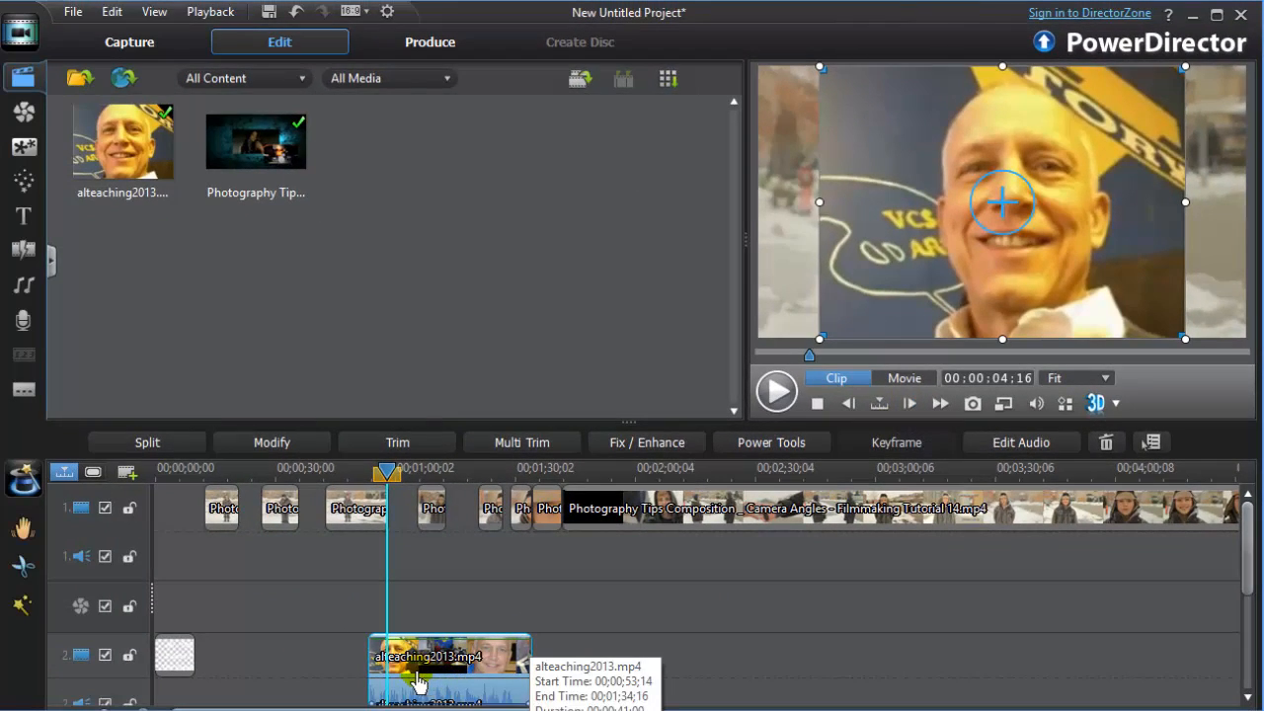
pyautogui.click(151, 442)
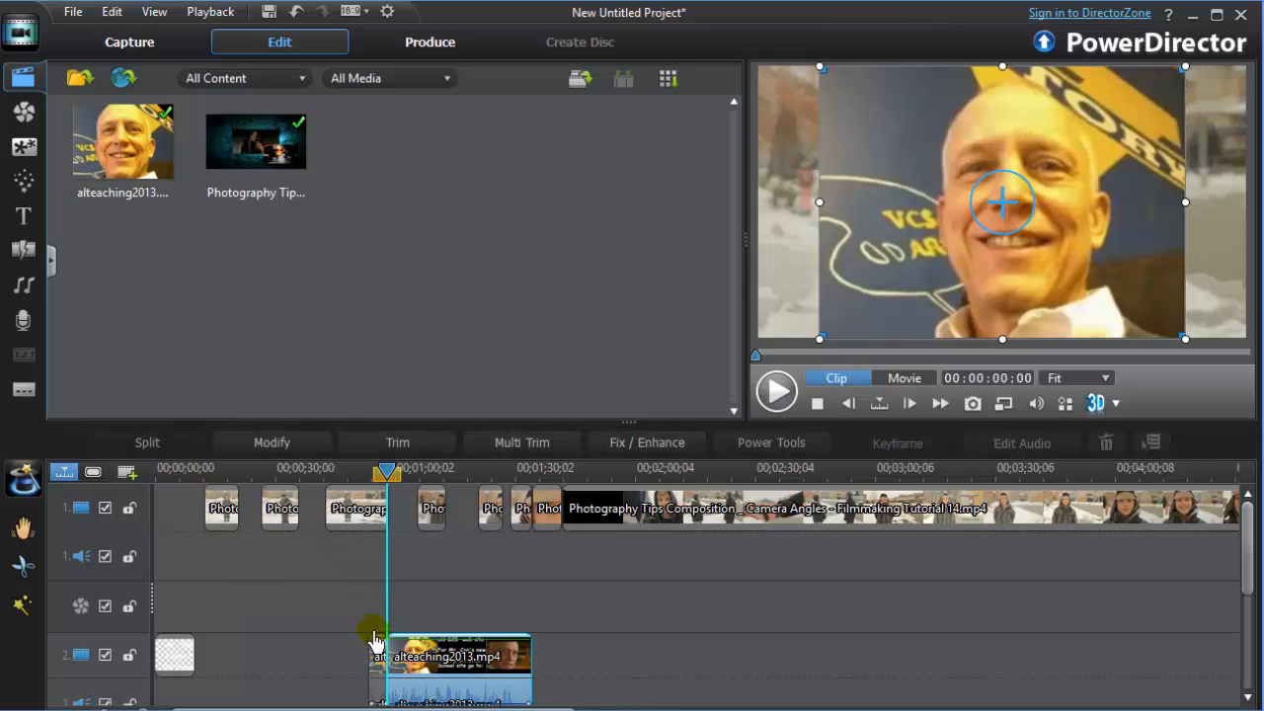
# - Remove the part of alteaching2013.mp4 after the split and move its short opening to the start of the first video track
pyautogui.rightClick(446, 694)
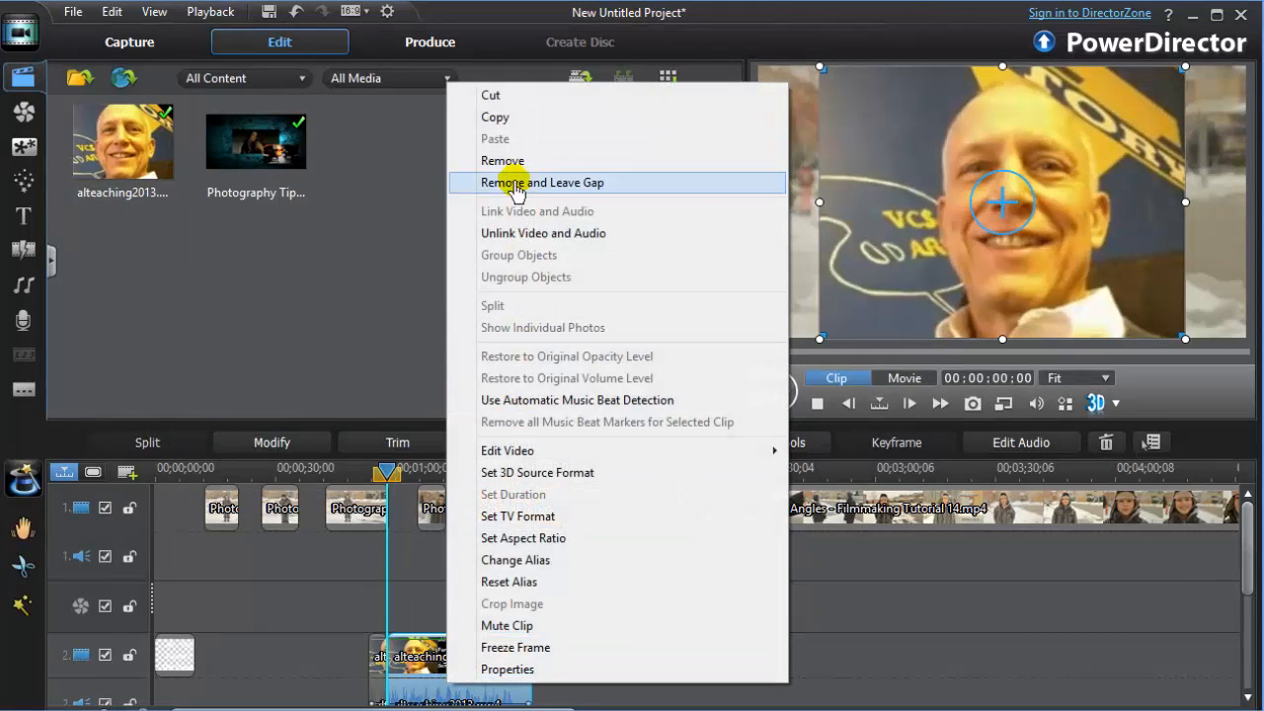
pyautogui.click(511, 168)
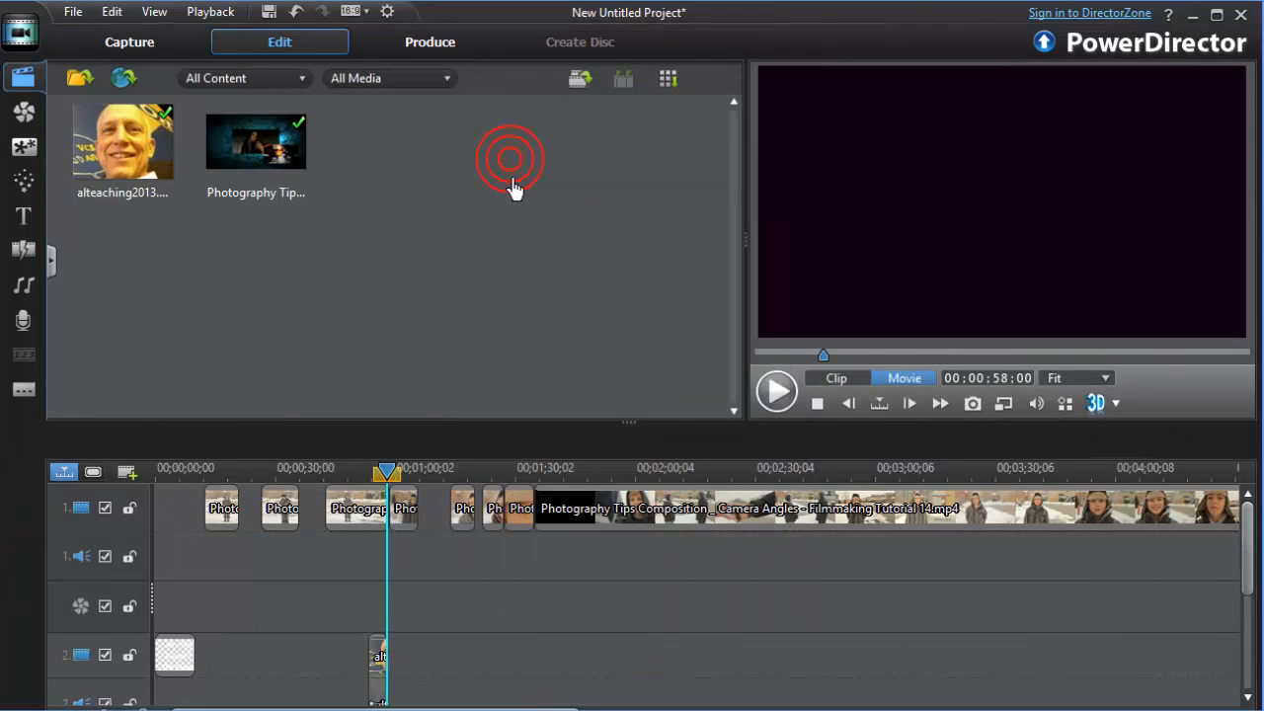
pyautogui.click(375, 669)
pyautogui.moveTo(375, 670); pyautogui.dragTo(170, 557)
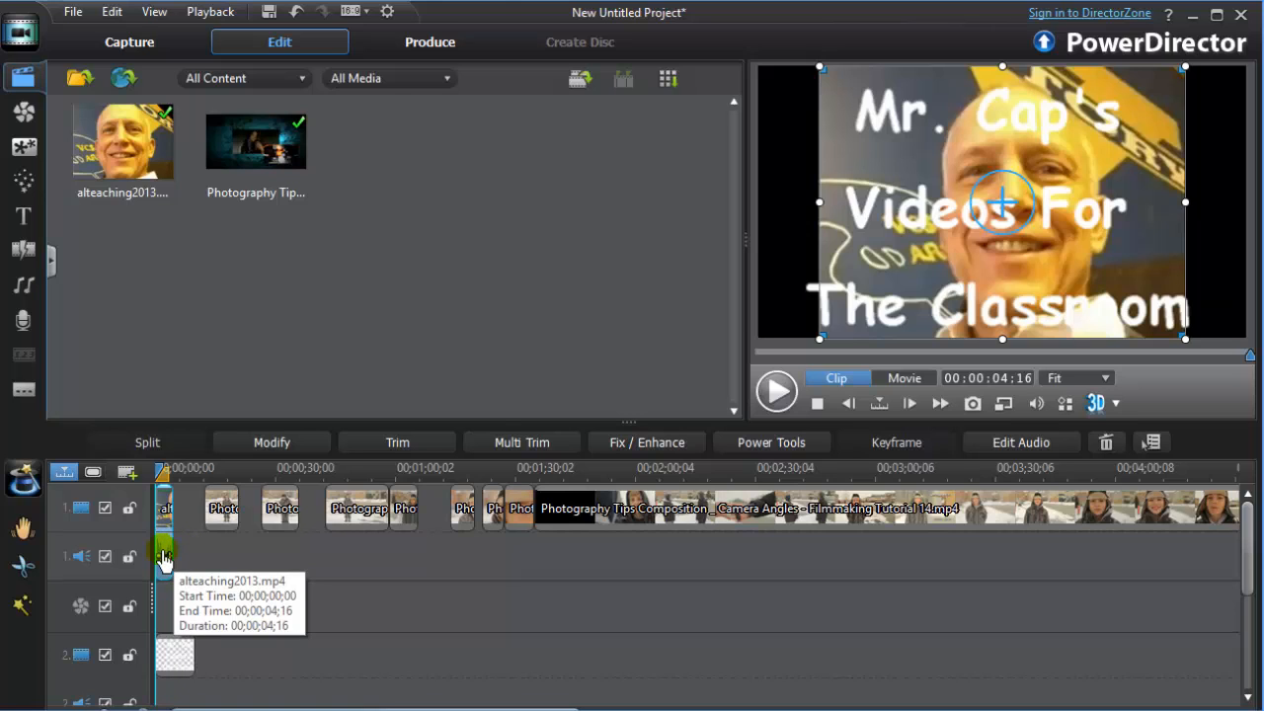
# - Unlink the video and audio of the alteaching2013.mp4 opening clip and select each part separately
pyautogui.rightClick(164, 559)
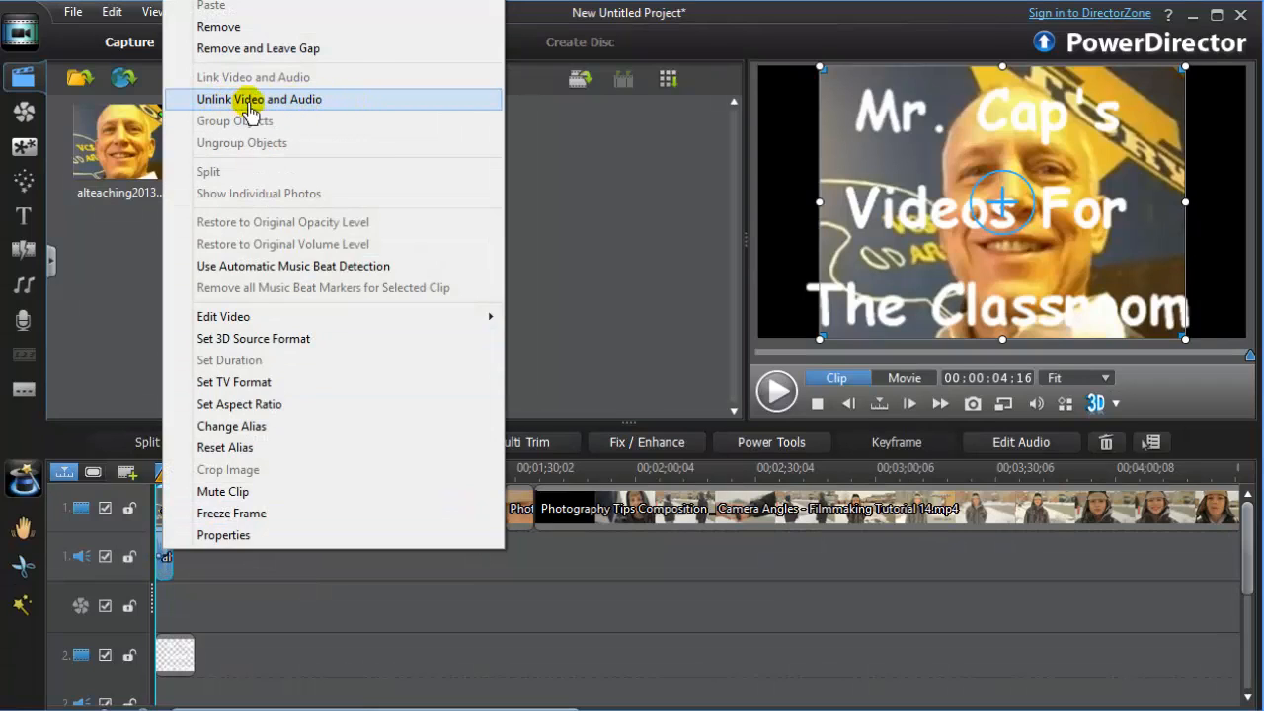
pyautogui.click(348, 99)
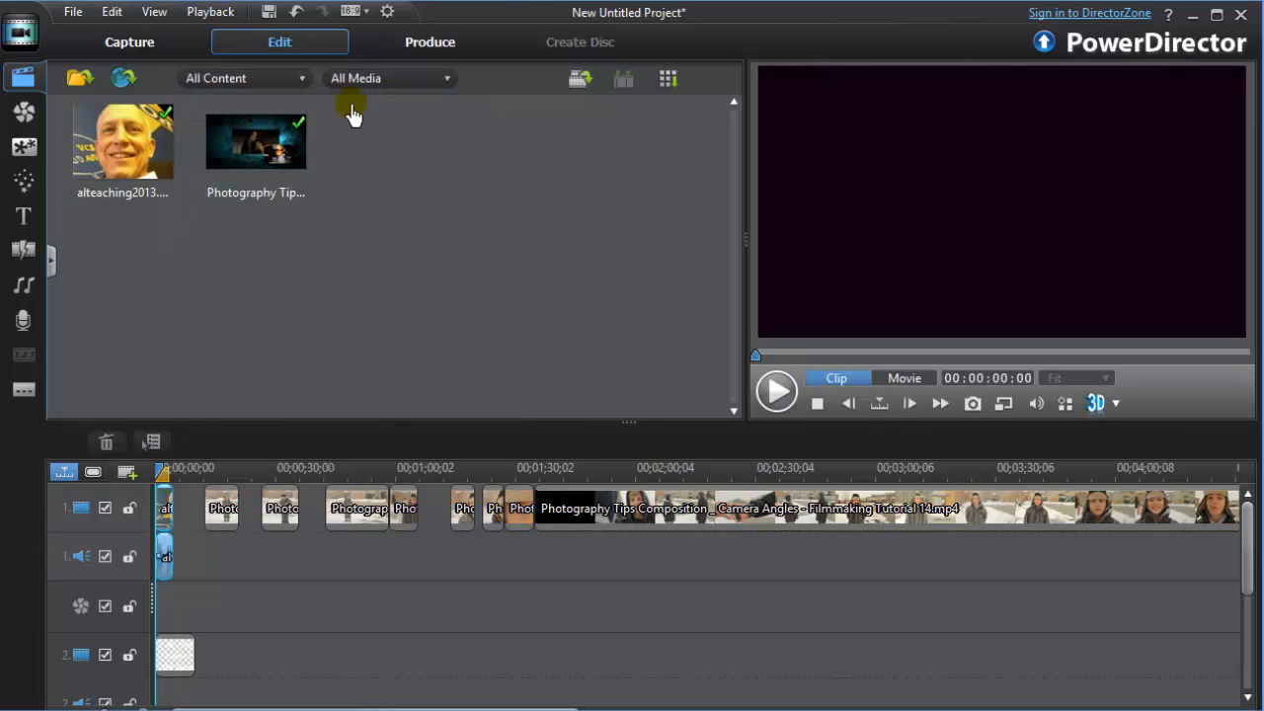
pyautogui.click(170, 514)
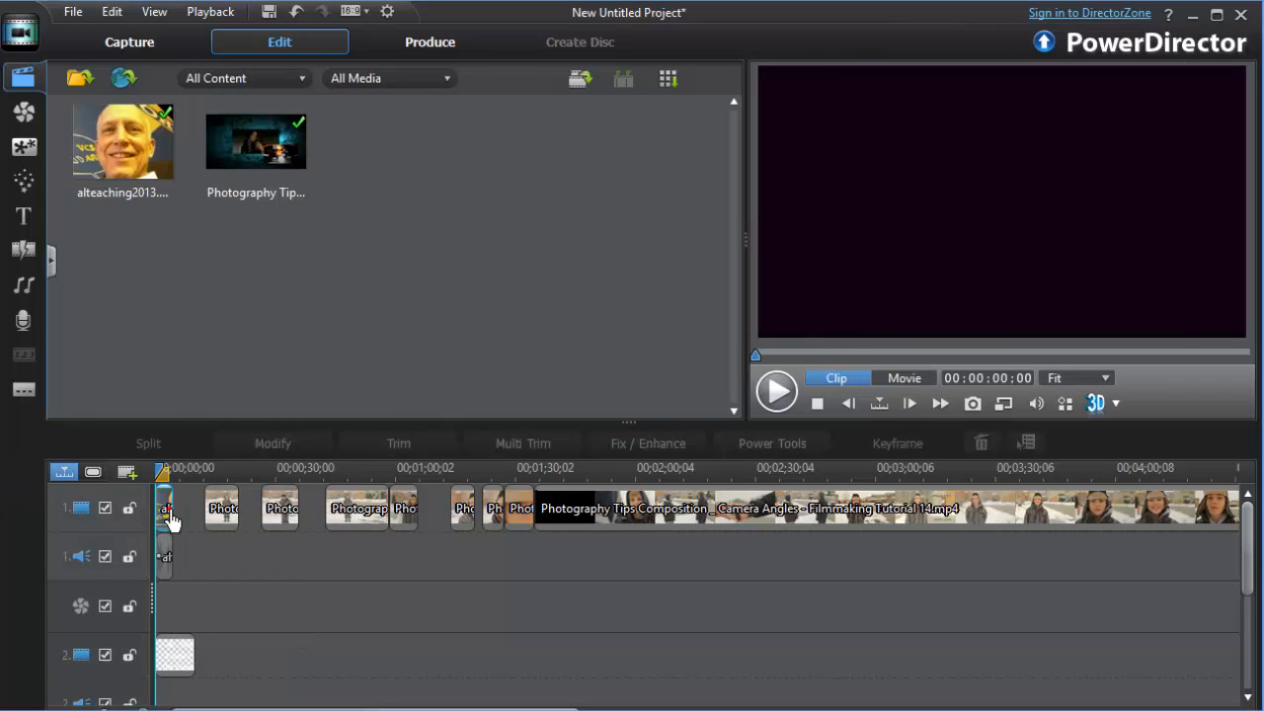
pyautogui.click(168, 559)
pyautogui.click(170, 513)
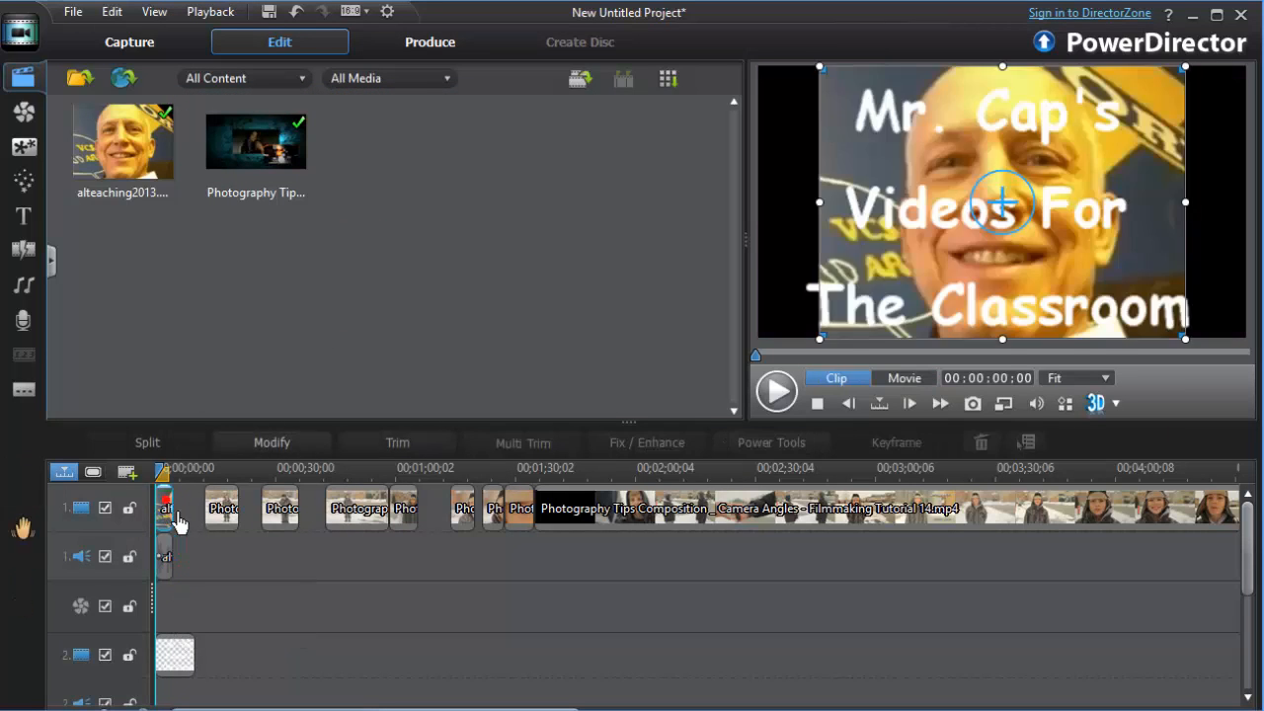
# - Remove the unlinked audio part of the alteaching2013.mp4 opening clip from the first audio track, keeping its video
pyautogui.click(165, 553)
pyautogui.click(165, 511)
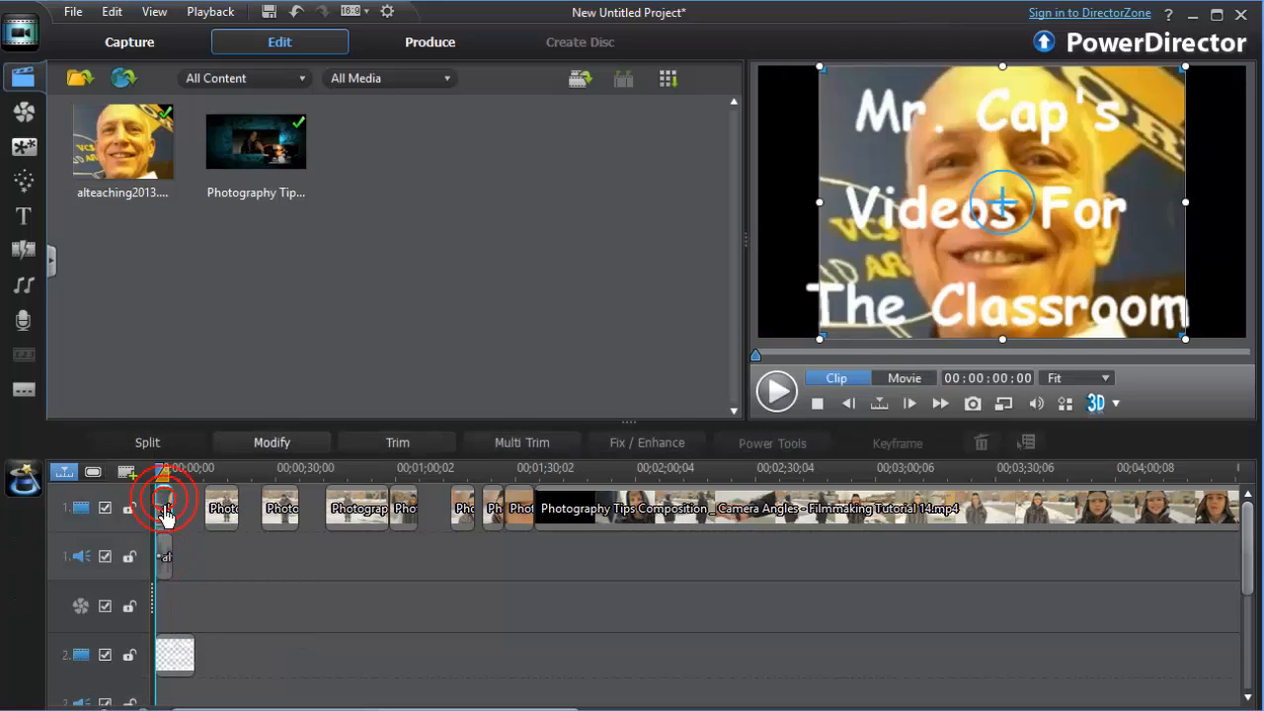
pyautogui.click(219, 568)
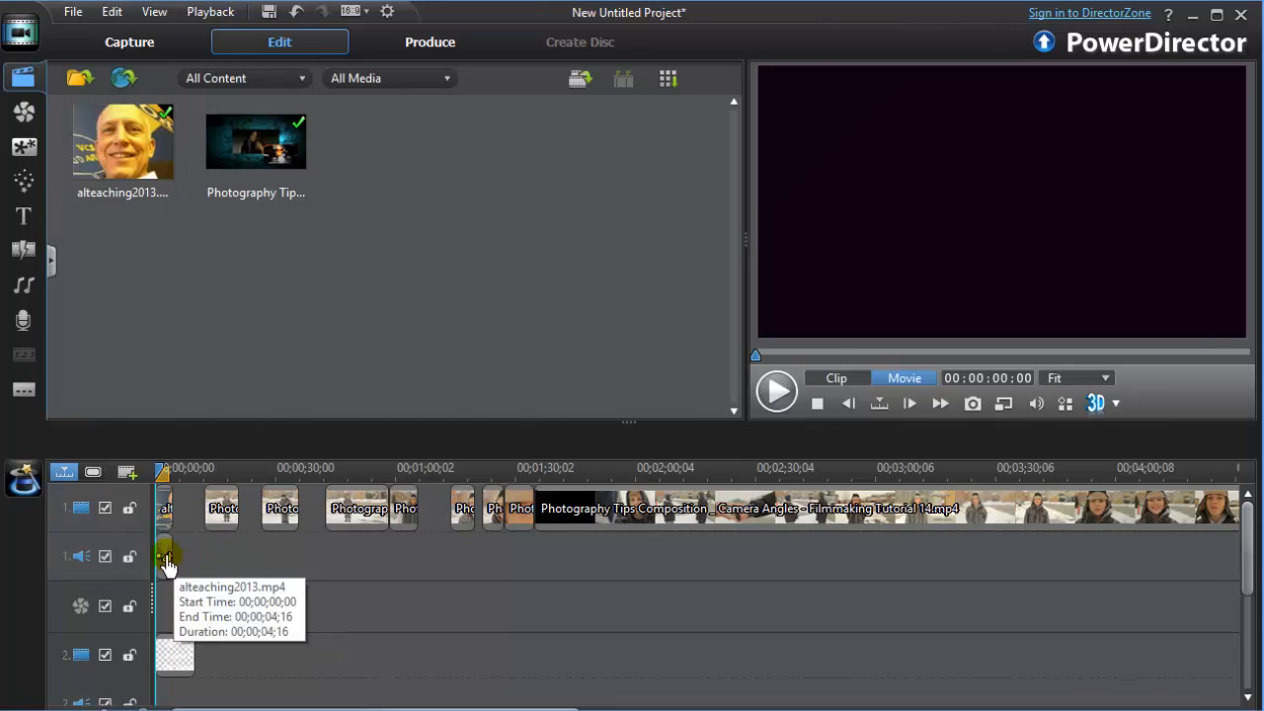
pyautogui.click(165, 558)
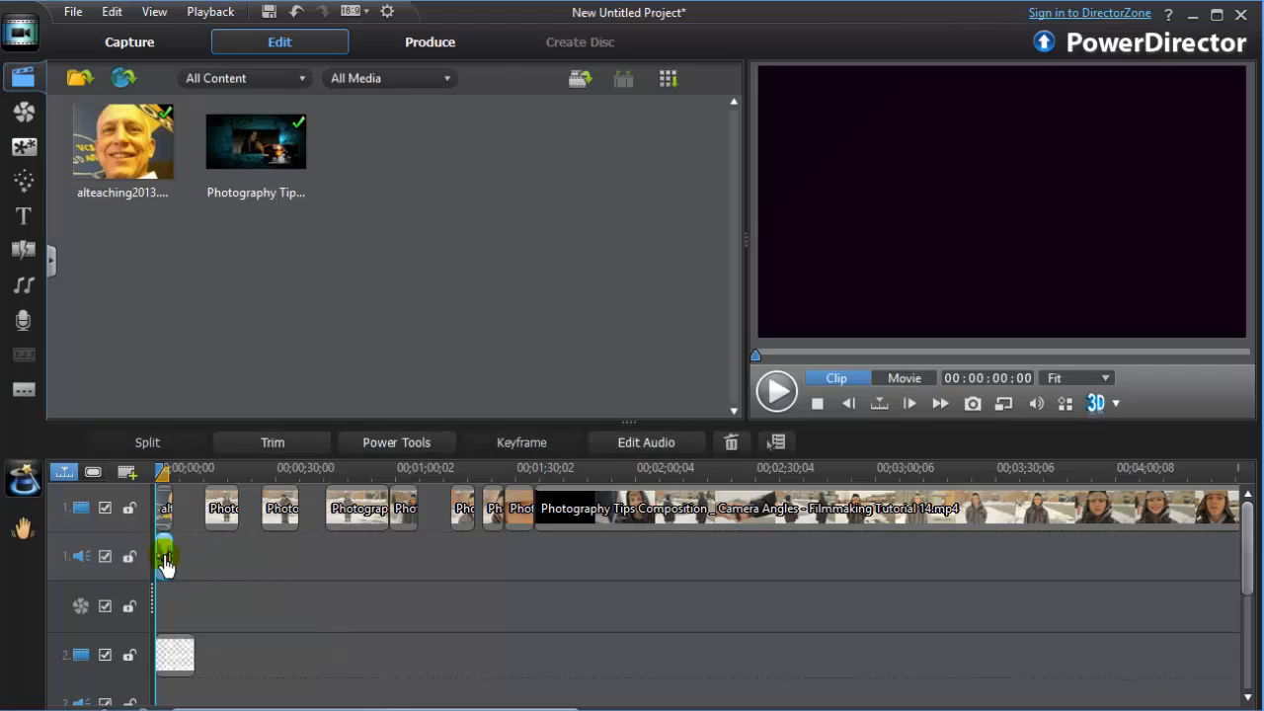
pyautogui.rightClick(164, 556)
pyautogui.click(246, 147)
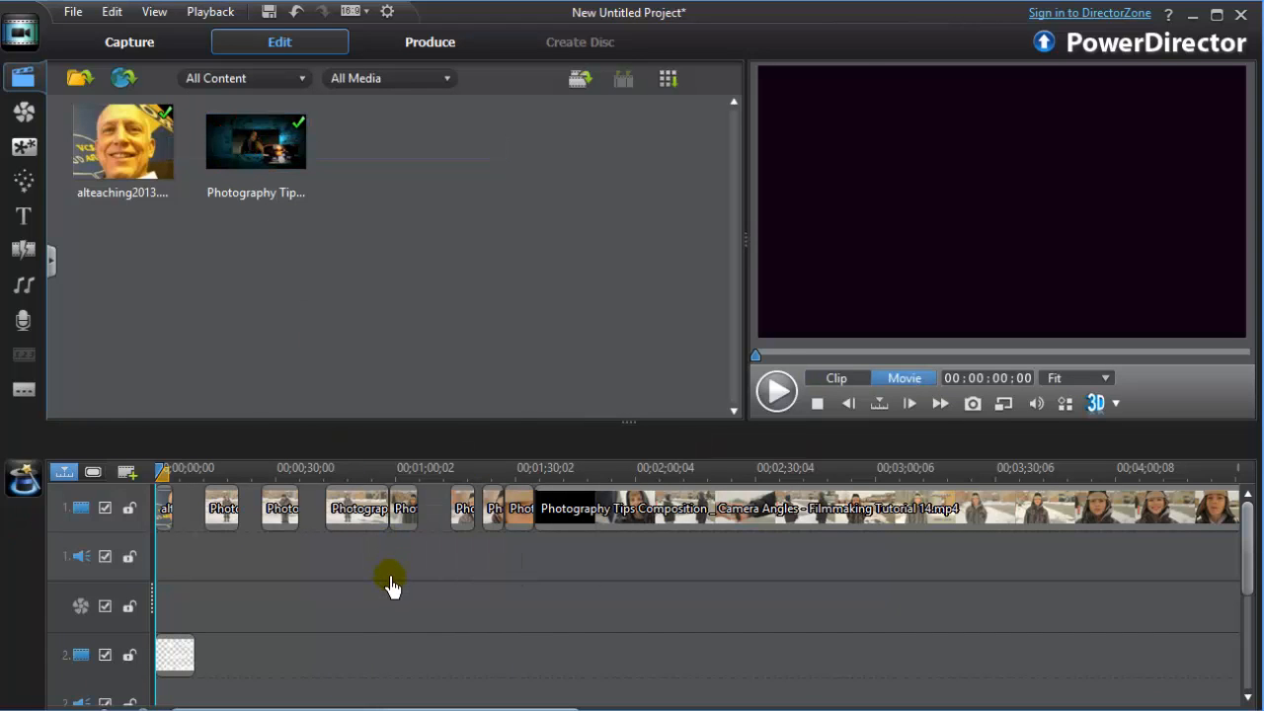
# - Place the playhead at 00:00:01:15, open the title on the second video track for modification, and replace its text with "Camera Angles" on two lines
pyautogui.moveTo(163, 483); pyautogui.dragTo(168, 480)
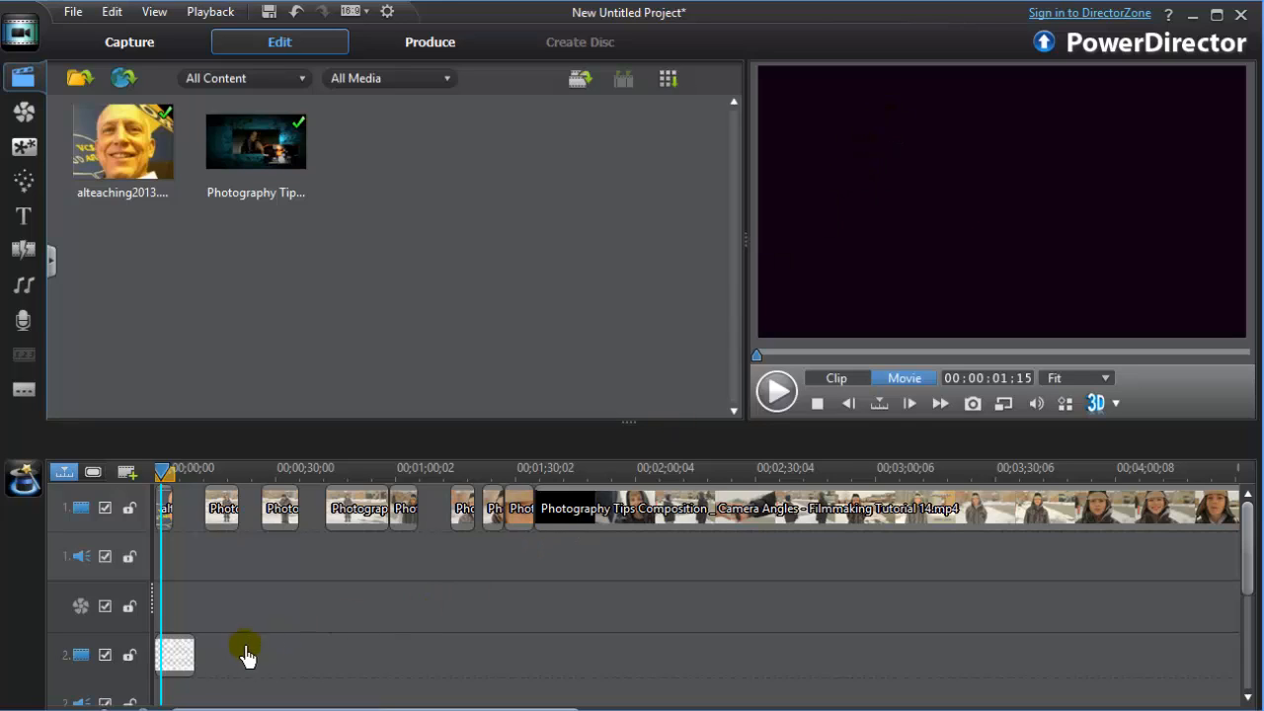
pyautogui.click(170, 654)
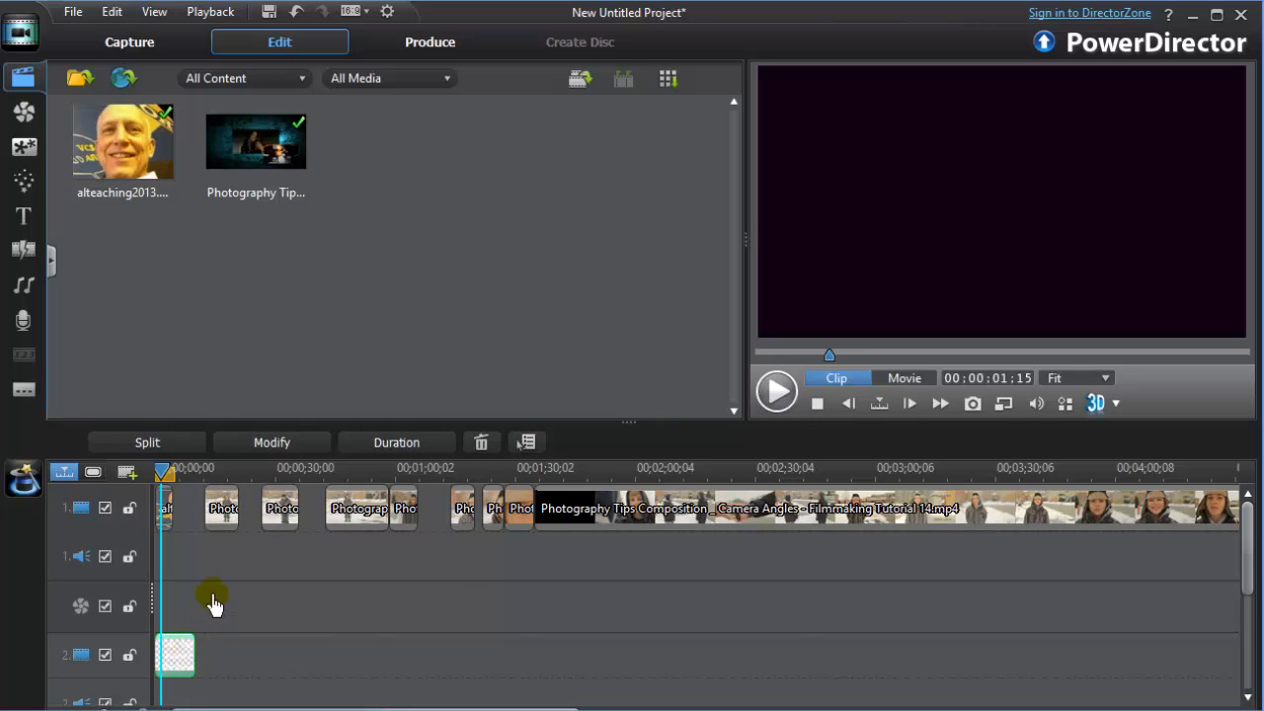
pyautogui.click(269, 442)
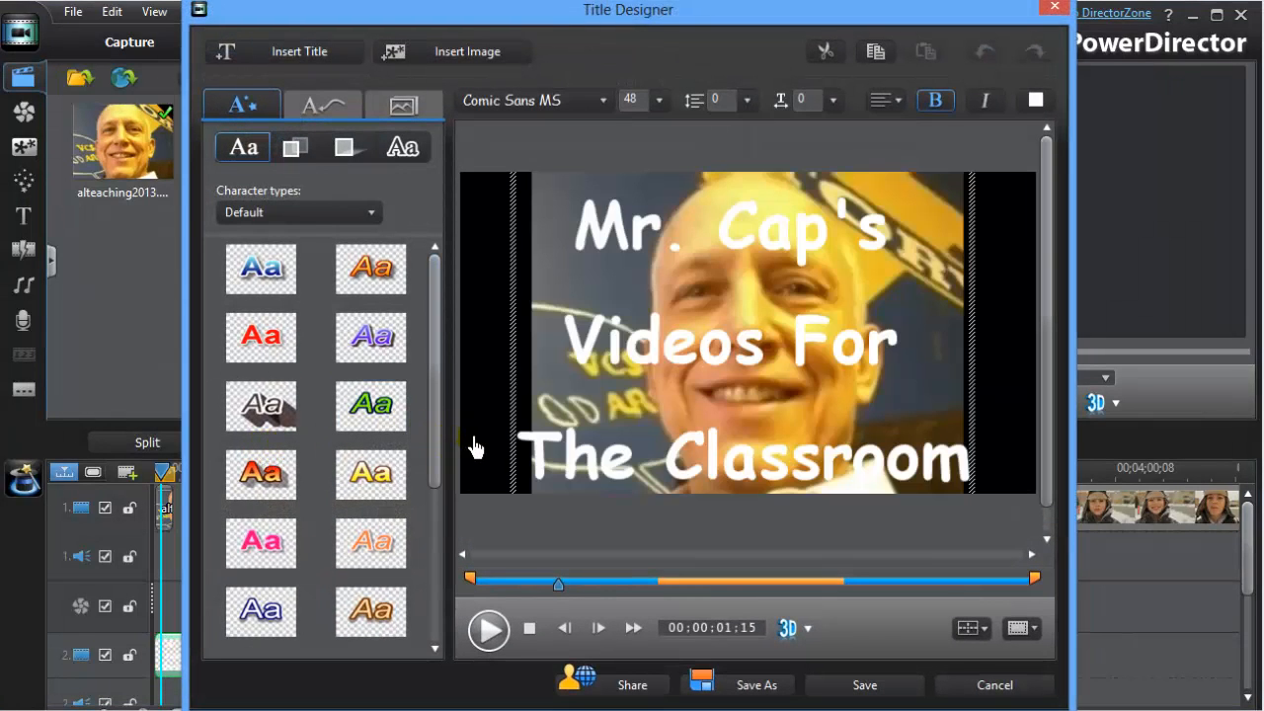
pyautogui.click(684, 328)
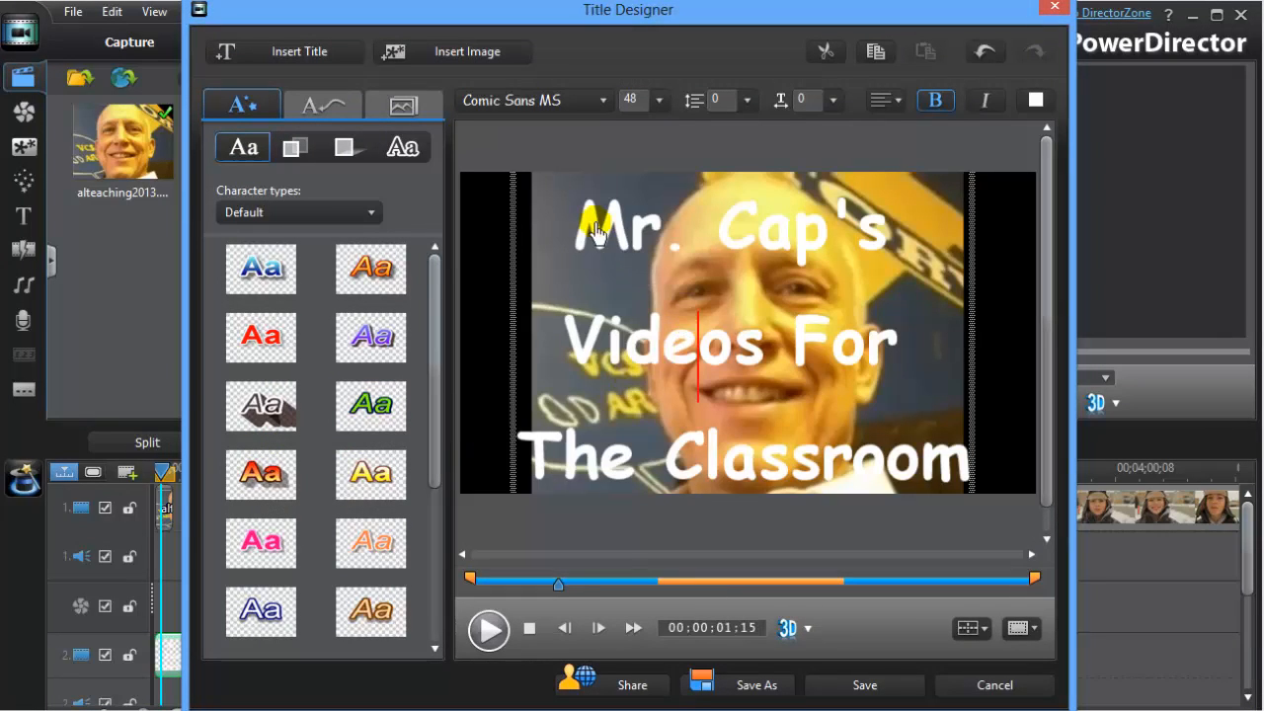
pyautogui.moveTo(572, 219); pyautogui.dragTo(956, 462)
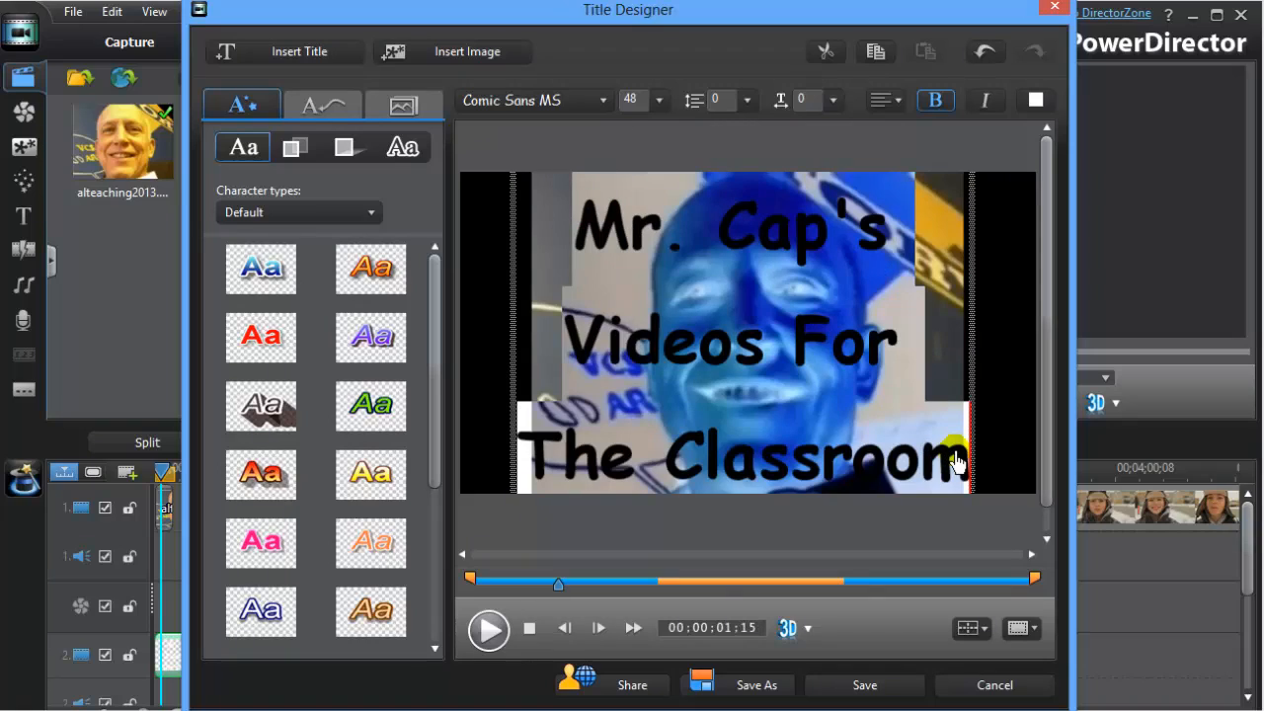
pyautogui.scroll(-1, 955, 462)
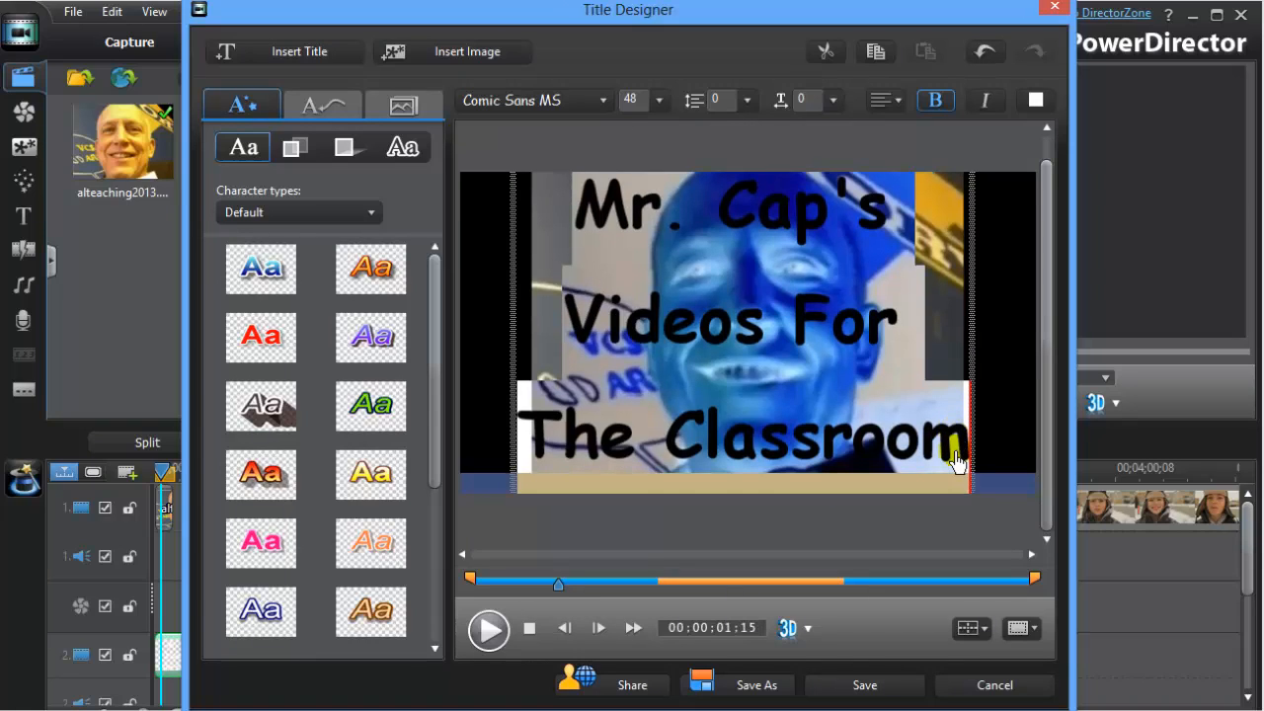
pyautogui.write('Camer')
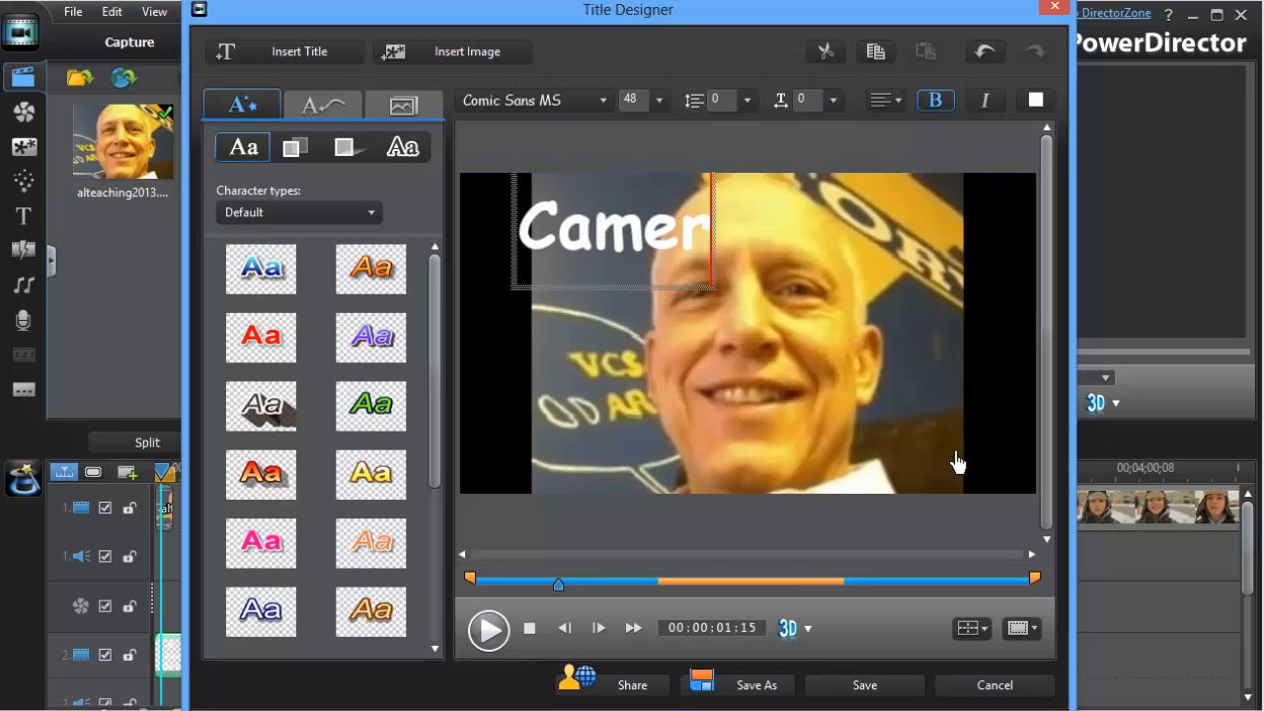
pyautogui.write('a')
pyautogui.press('Return')
pyautogui.write('Angles')
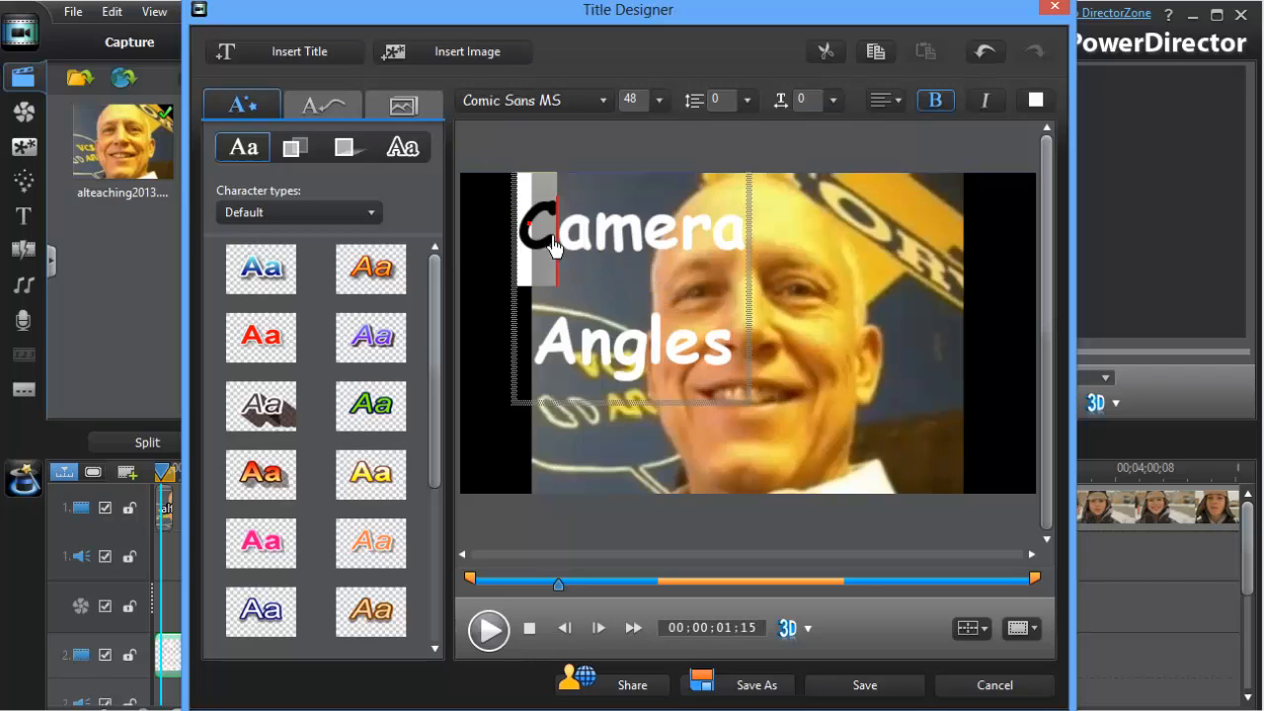
# - Set all of the "Camera Angles" title text to font size 26
pyautogui.keyDown('shift'); pyautogui.click(507, 219); pyautogui.keyUp('shift')
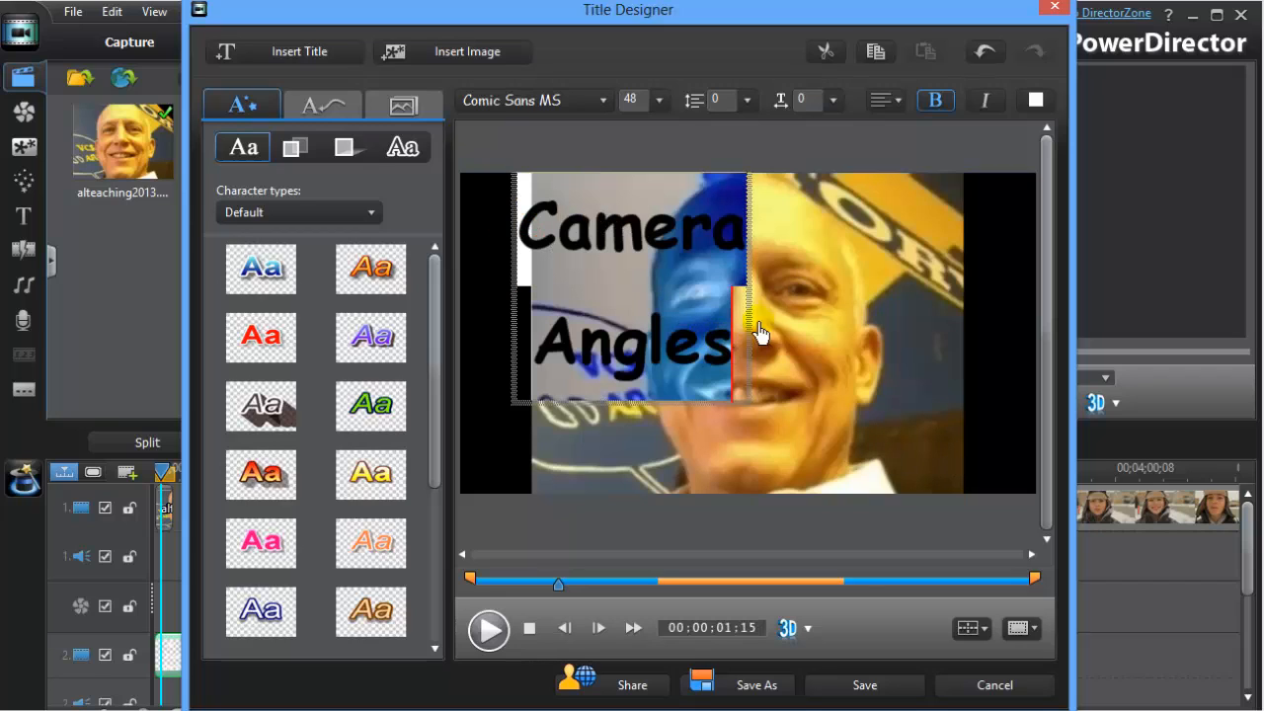
pyautogui.click(689, 148)
pyautogui.click(659, 99)
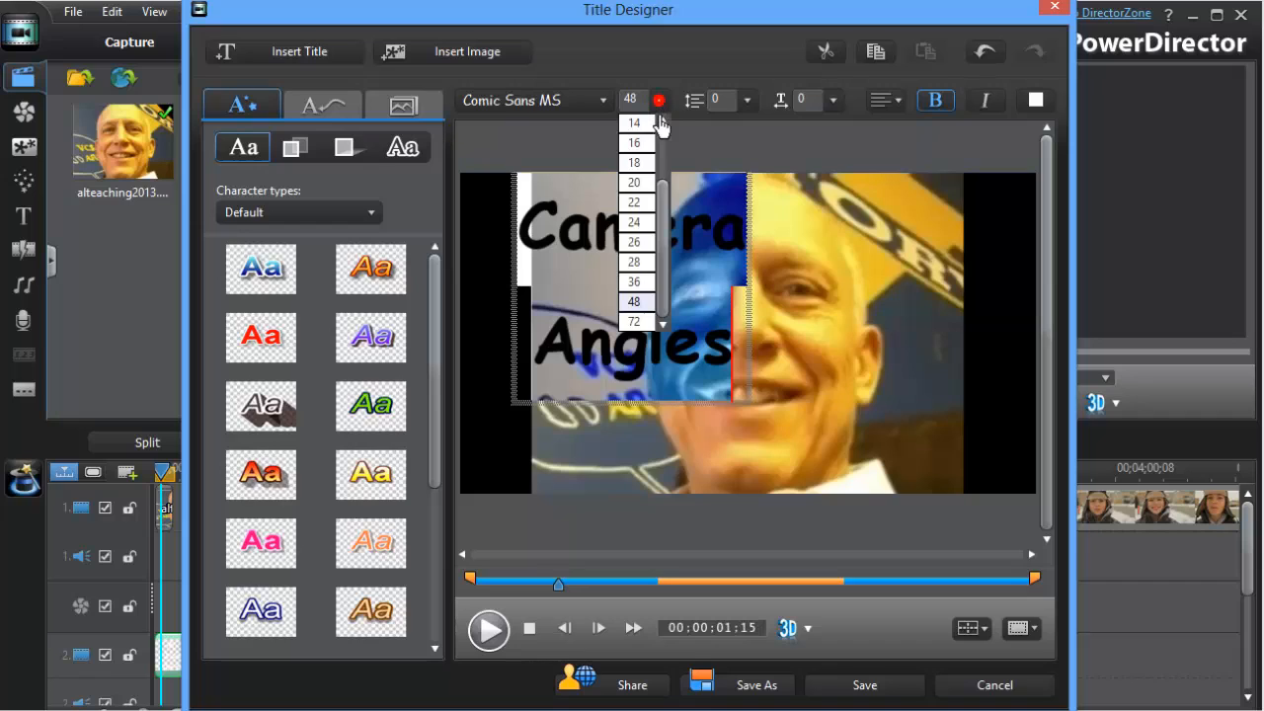
pyautogui.click(629, 252)
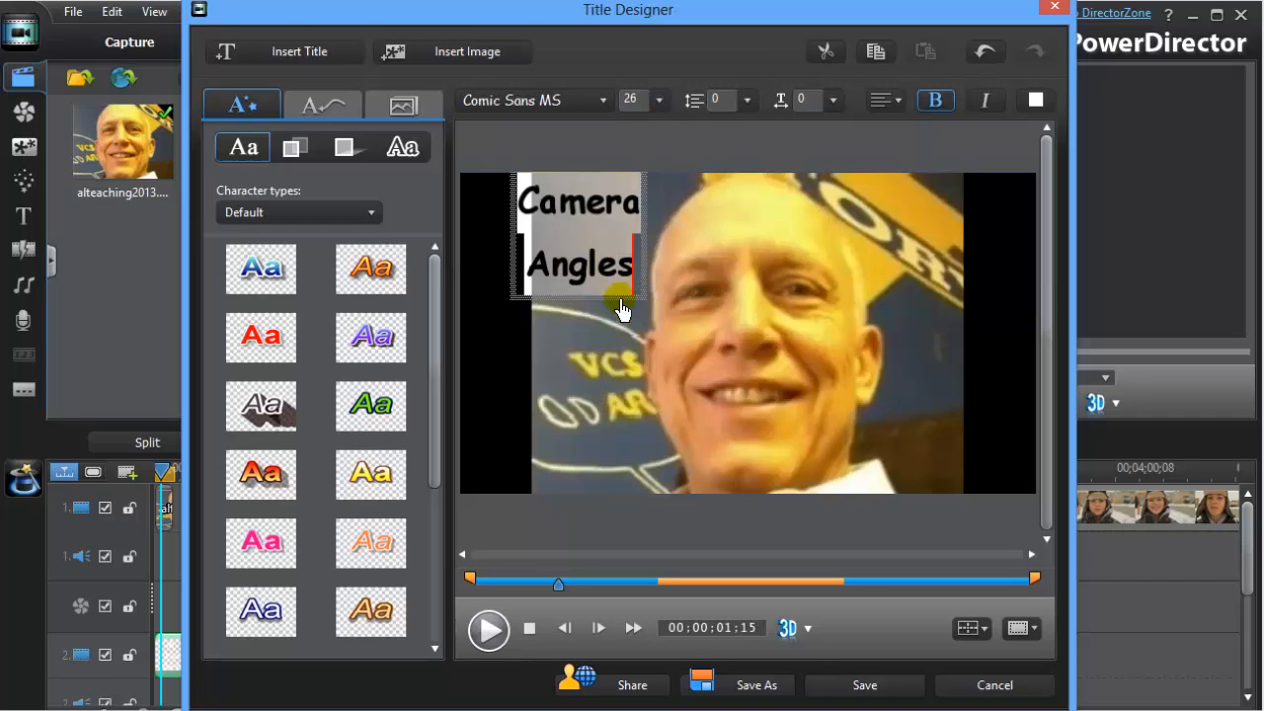
# - Move the "Camera Angles" text box slightly inward so it lies fully over the picture's upper-left corner, and save the title
pyautogui.click(583, 233)
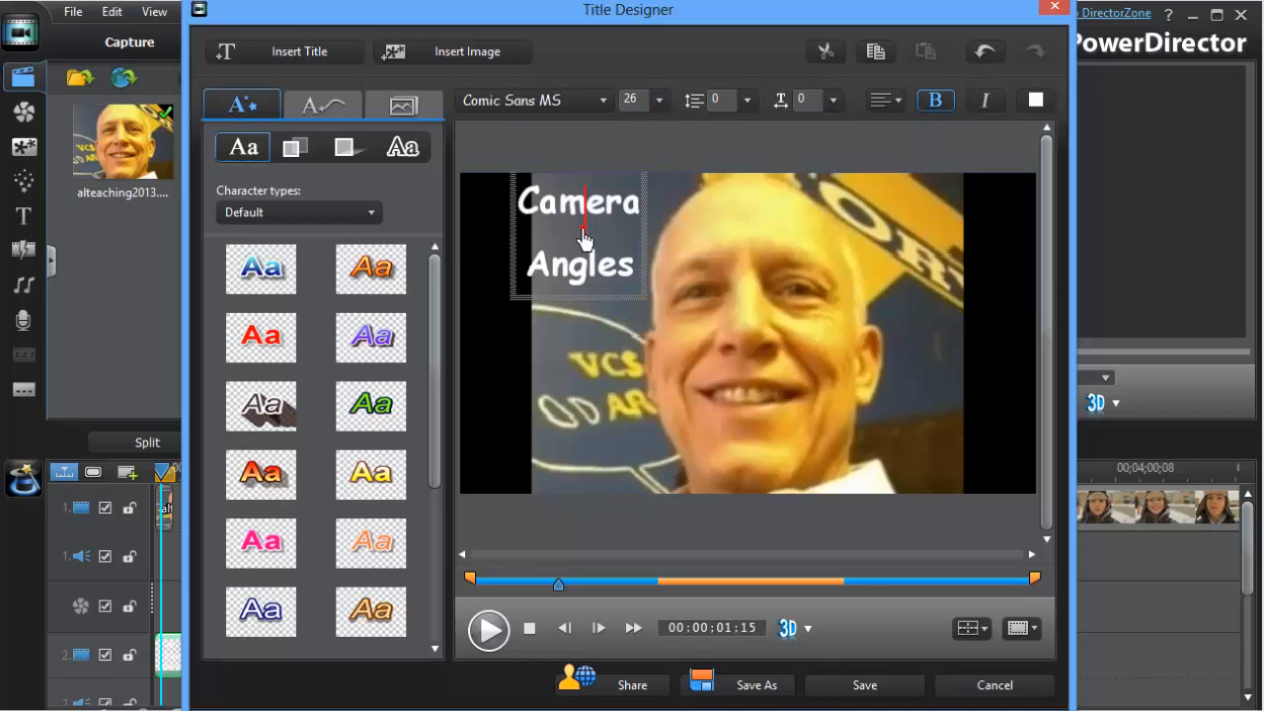
pyautogui.click(513, 243)
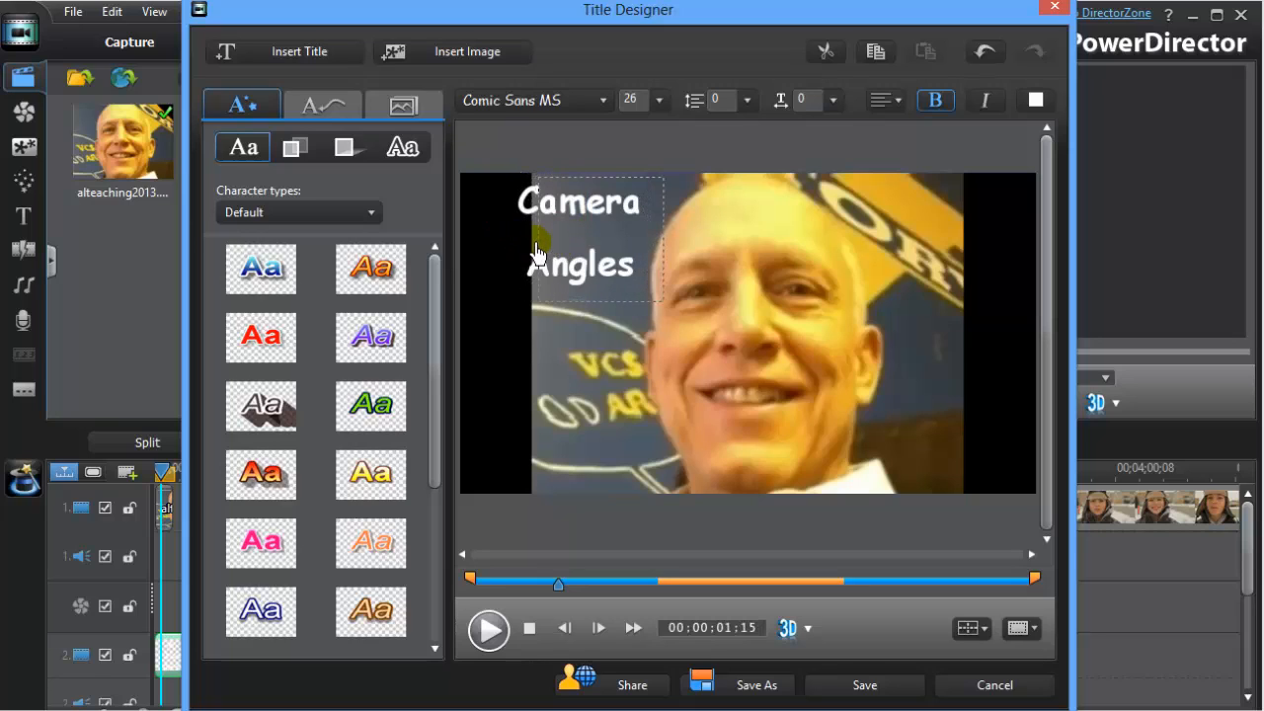
pyautogui.moveTo(538, 255); pyautogui.dragTo(538, 254)
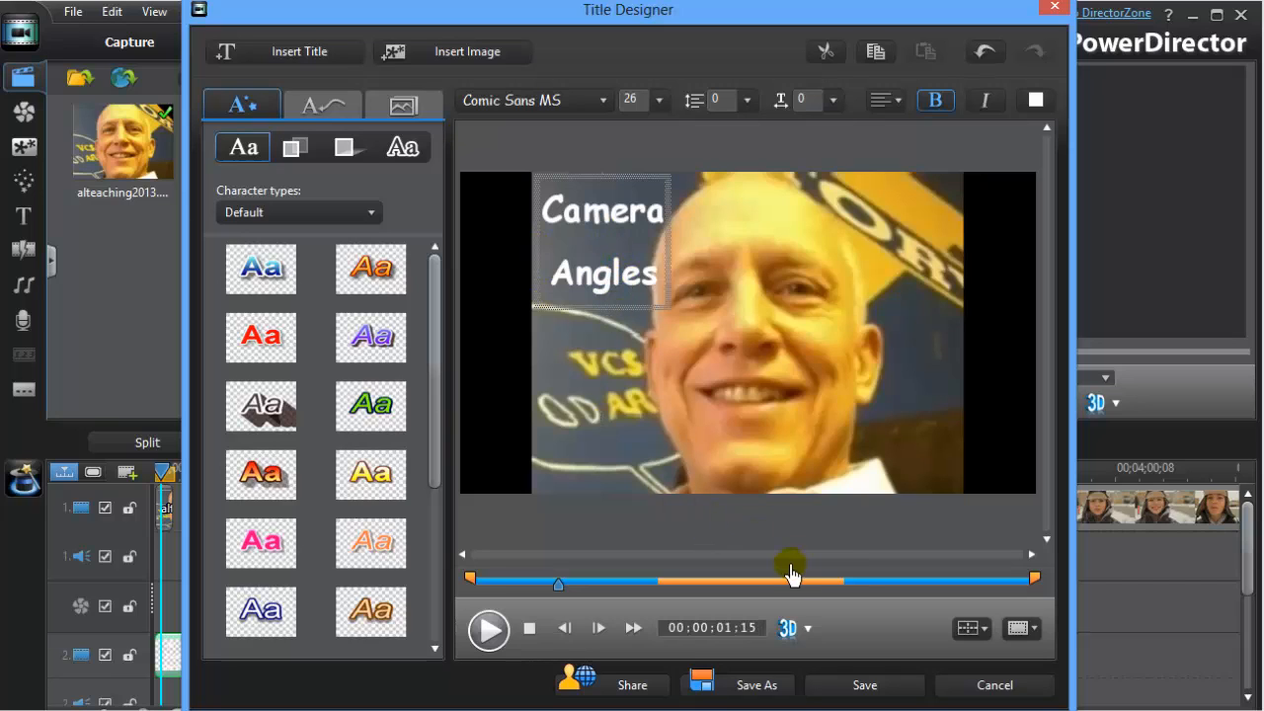
pyautogui.click(857, 688)
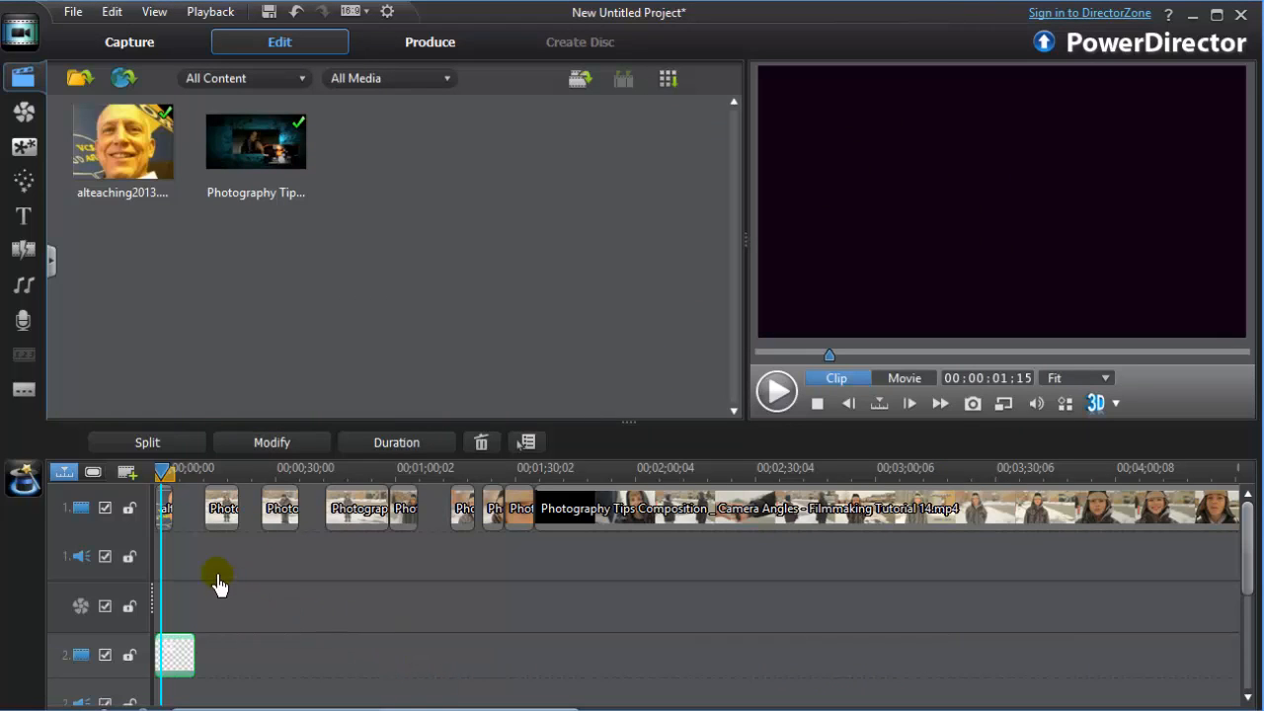
# - Preview the title clip from the start of the timeline and pause where the intro clip ends
pyautogui.click(162, 476)
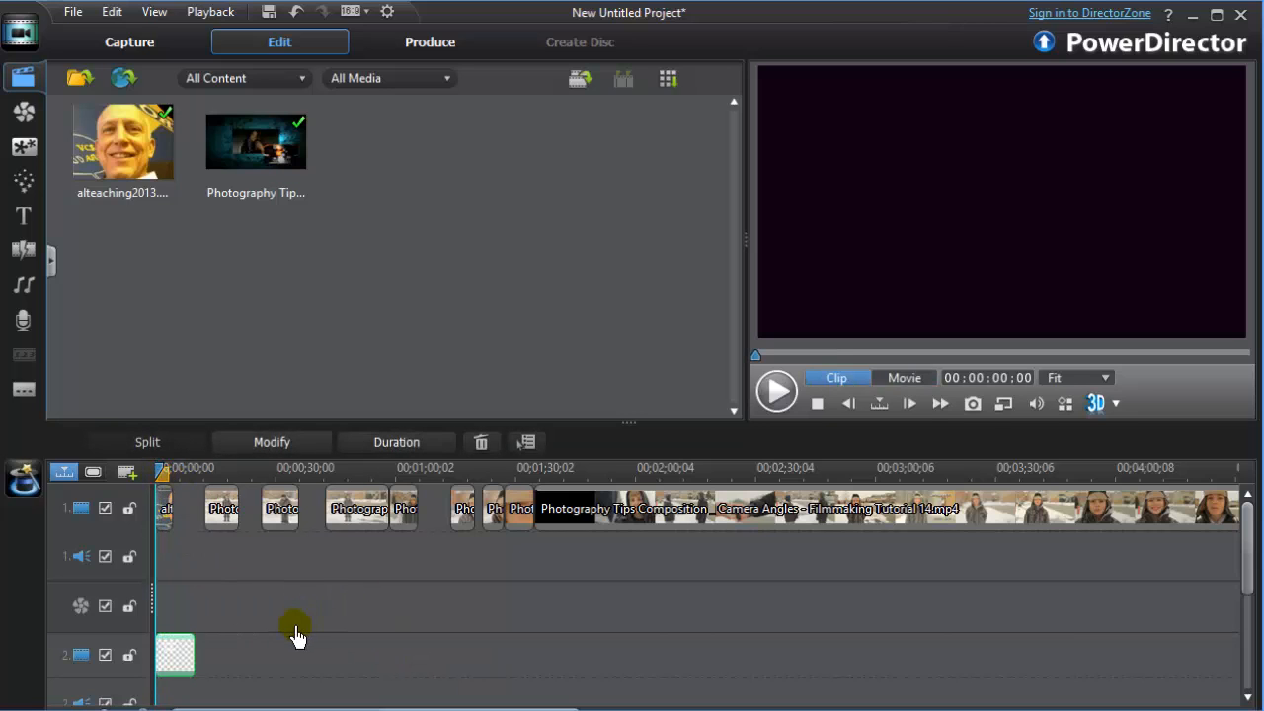
pyautogui.click(181, 654)
pyautogui.click(163, 518)
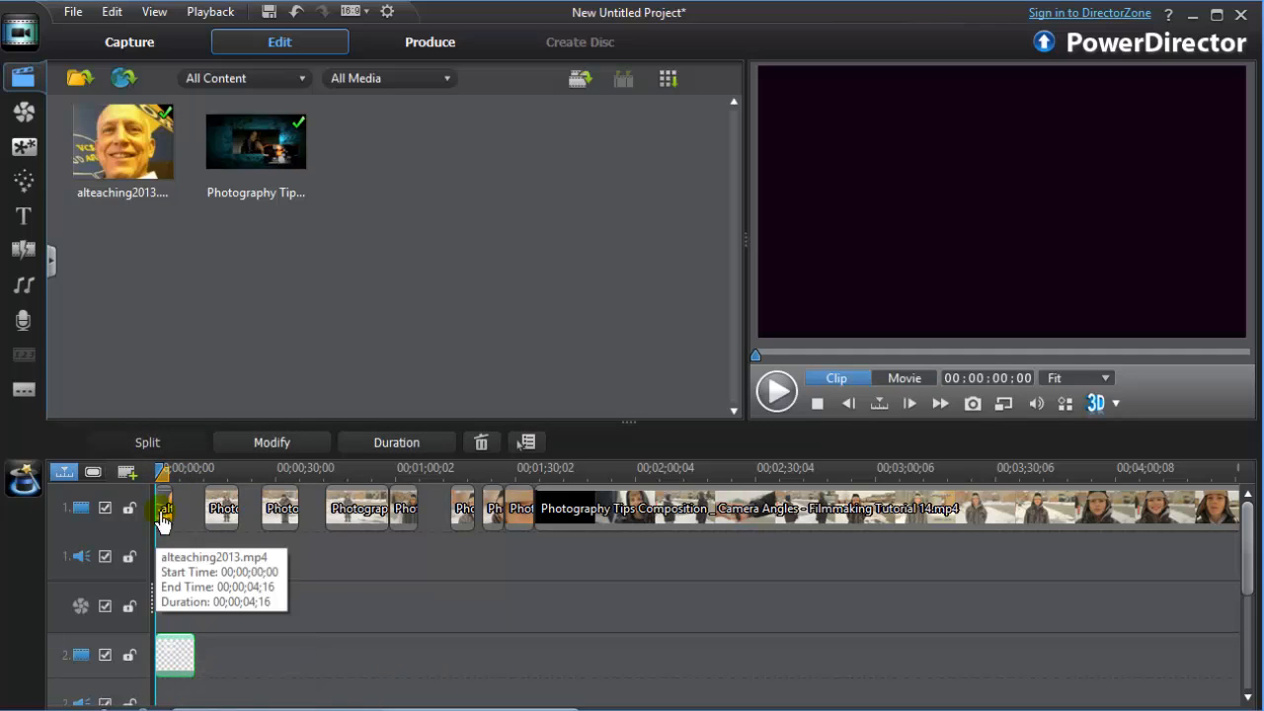
pyautogui.click(689, 474)
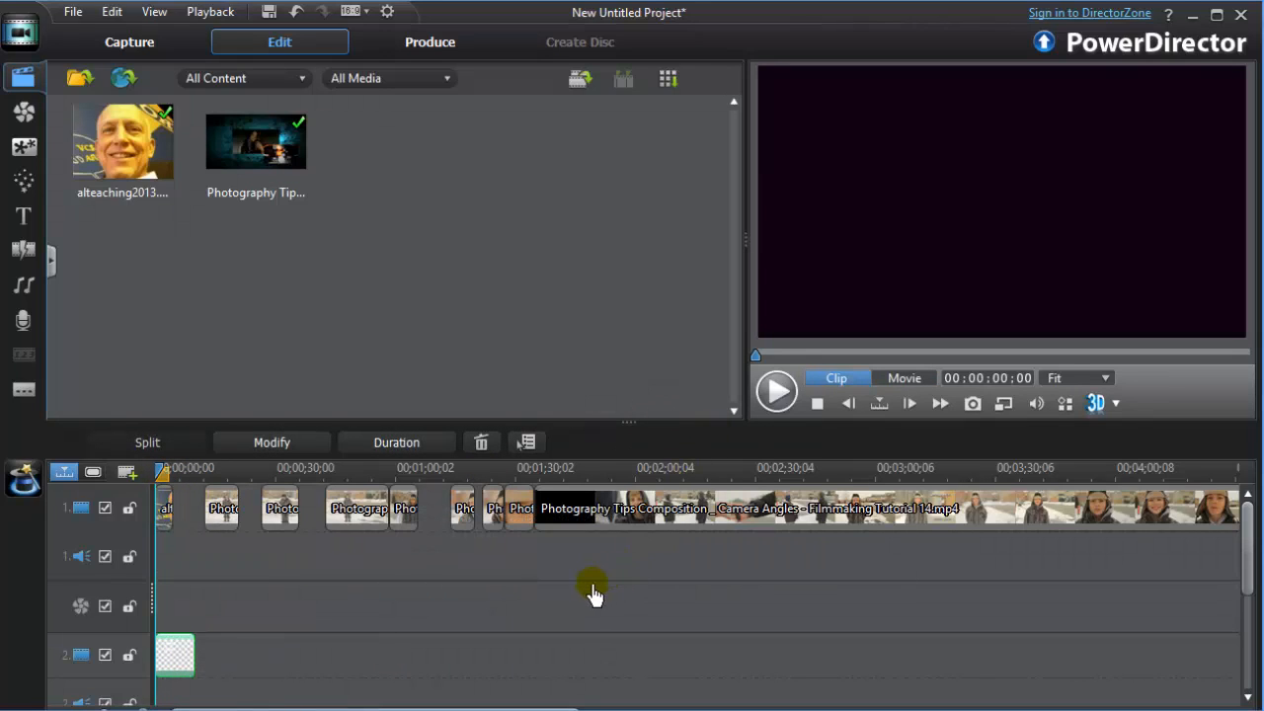
pyautogui.click(776, 391)
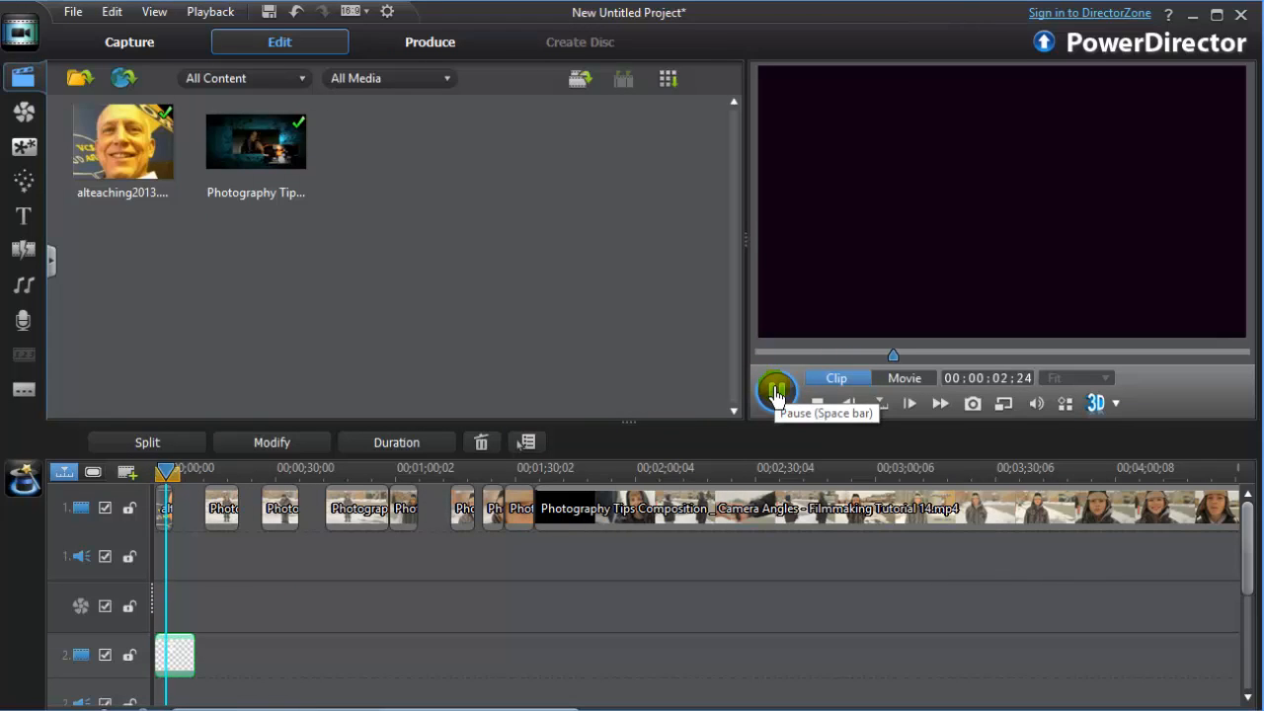
pyautogui.click(776, 391)
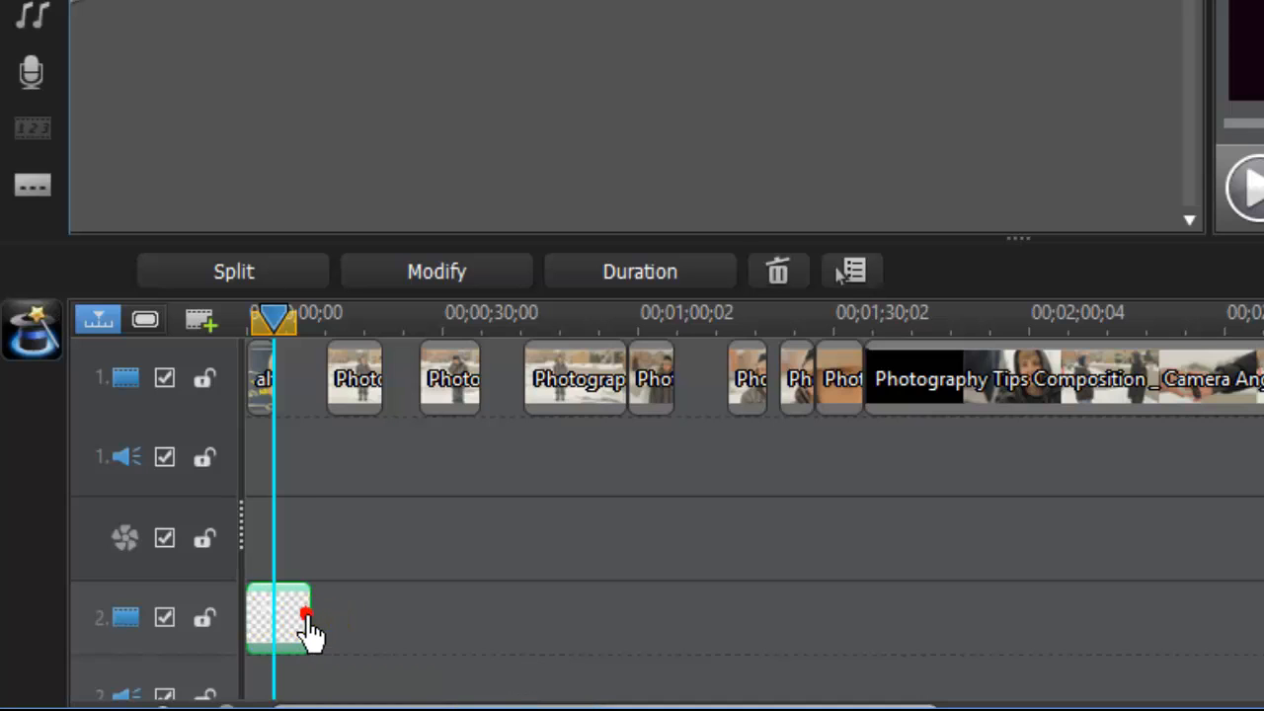
# - Shorten the "Camera Angles" title to end with the intro clip at 00;00;04;14 and play it back from the beginning
pyautogui.moveTo(310, 626); pyautogui.dragTo(273, 624)
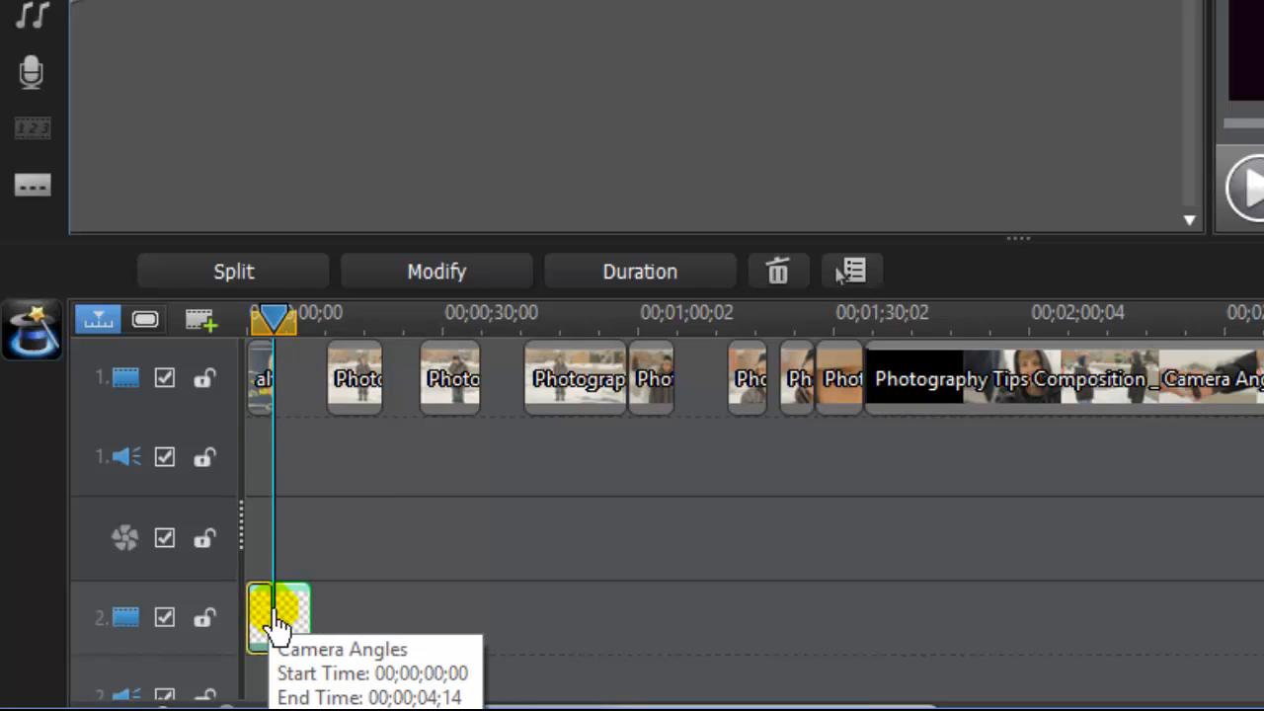
pyautogui.moveTo(273, 623); pyautogui.dragTo(282, 626)
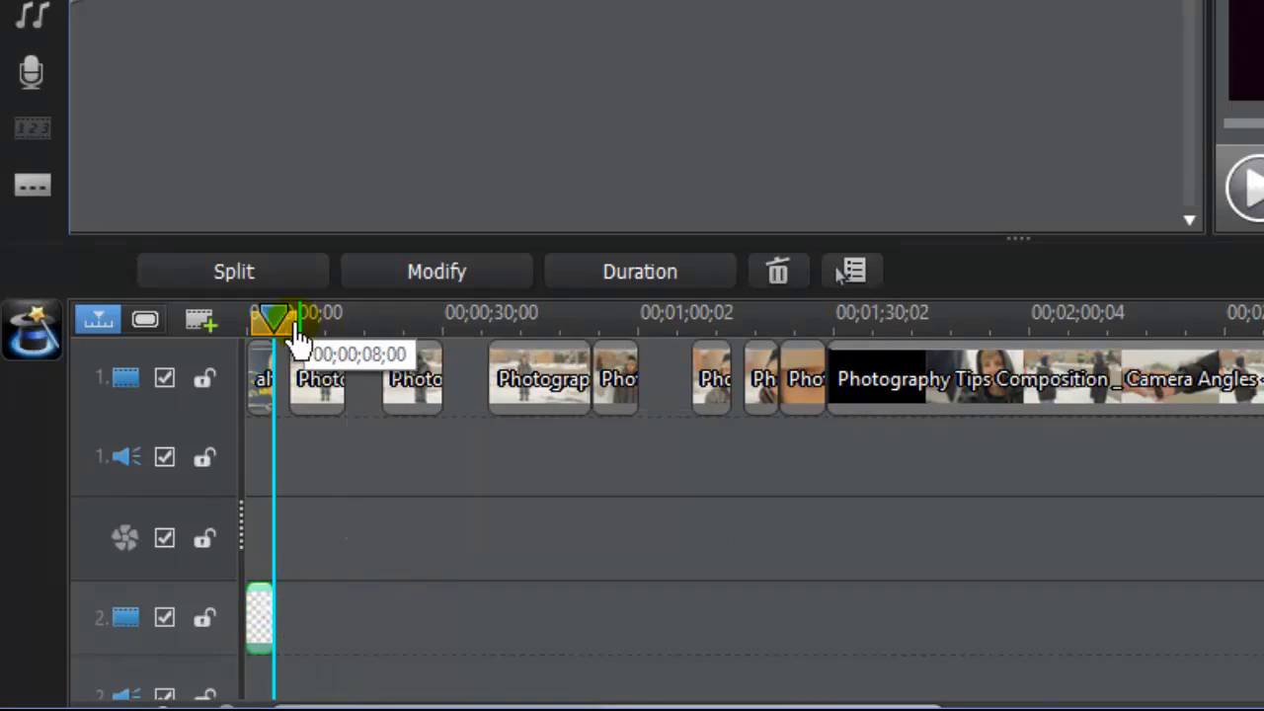
pyautogui.click(258, 323)
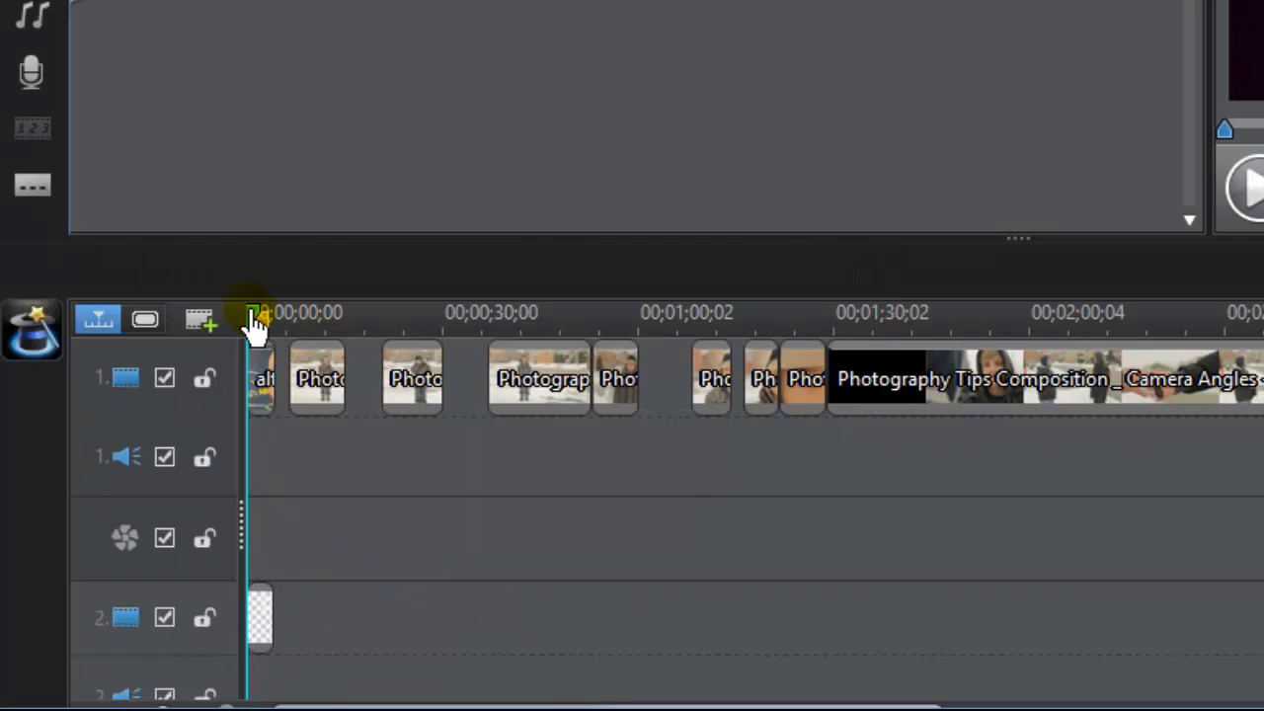
pyautogui.click(260, 617)
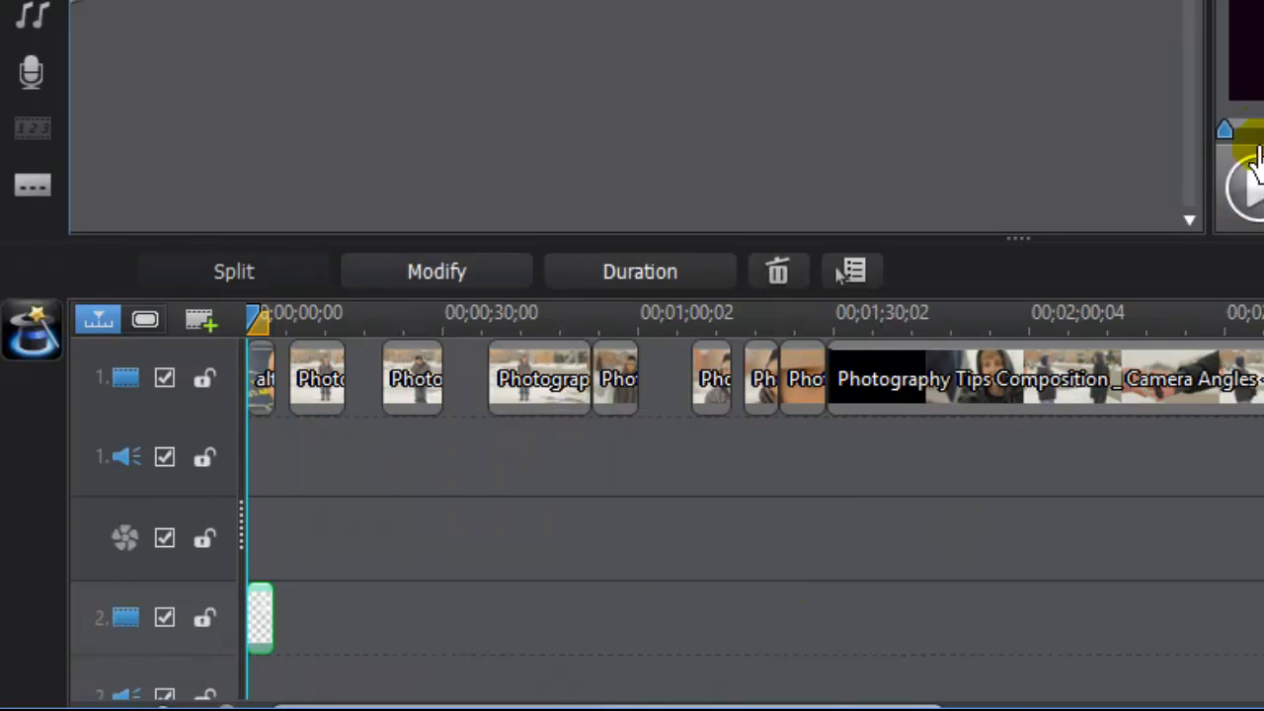
pyautogui.click(1254, 185)
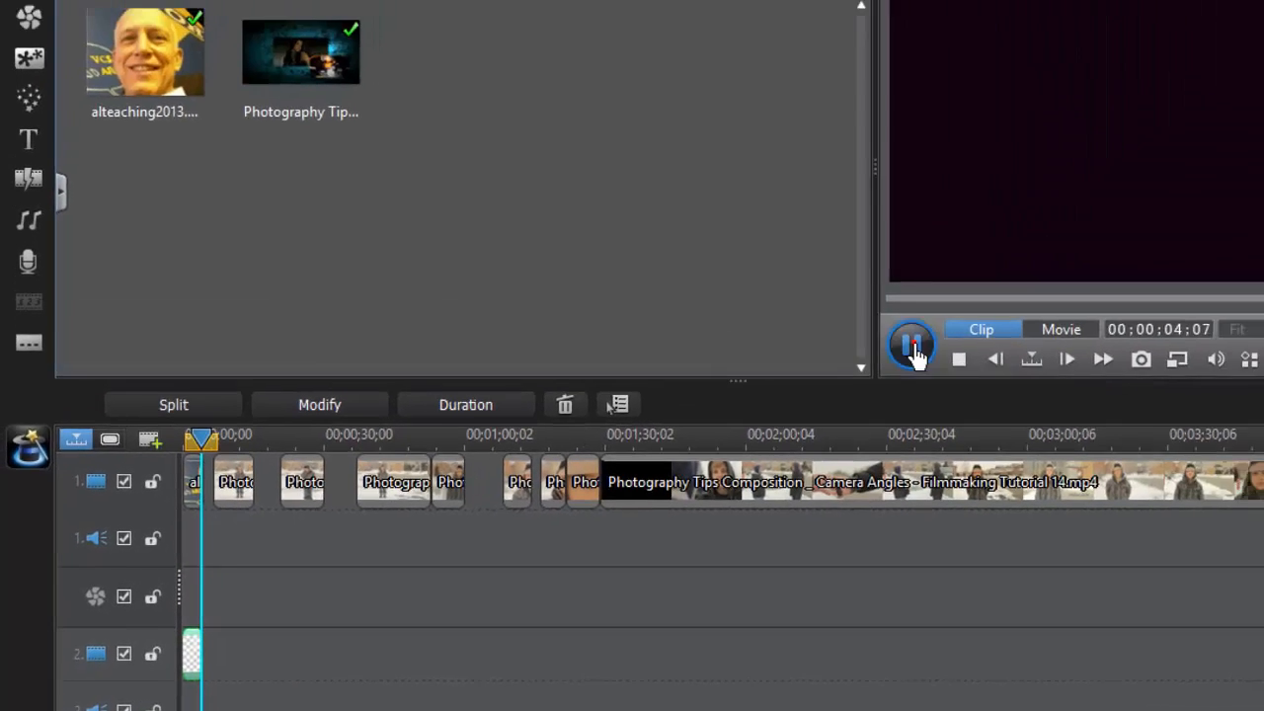
pyautogui.click(914, 355)
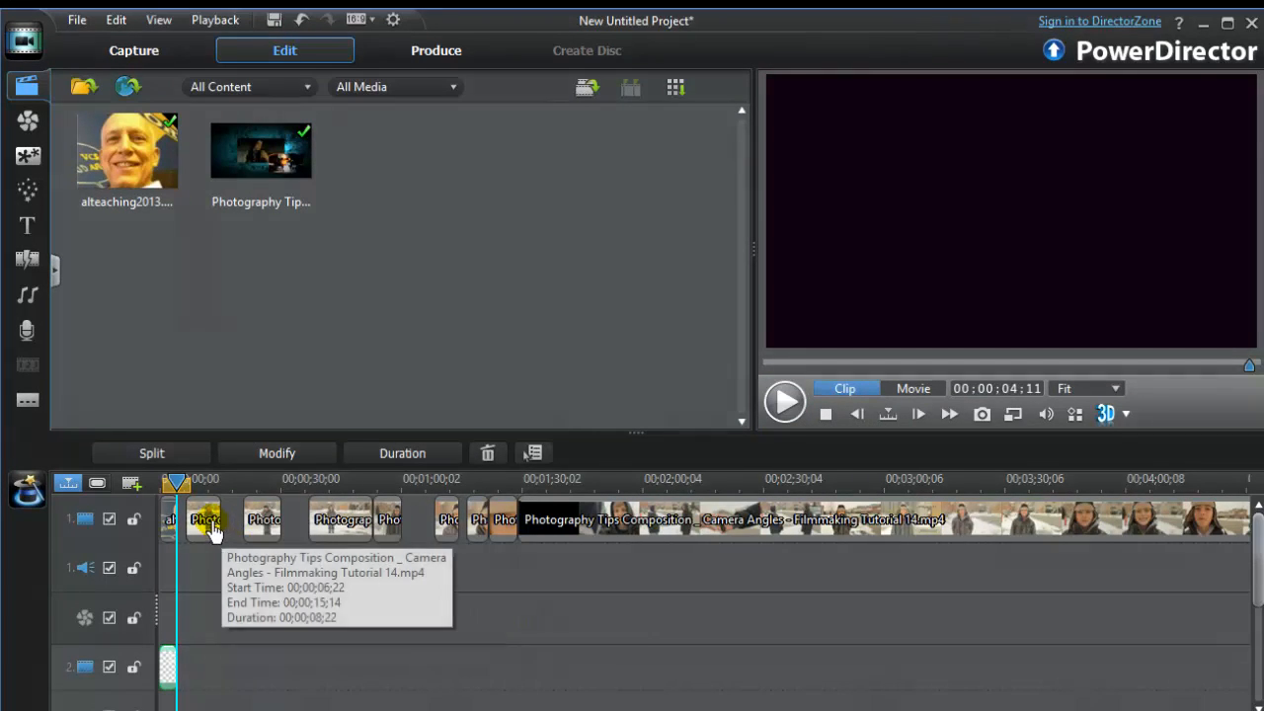
# - Reposition the first two Photography Tips clips on the first video track, leaving a gap after the intro clip
pyautogui.moveTo(211, 530); pyautogui.dragTo(219, 530)
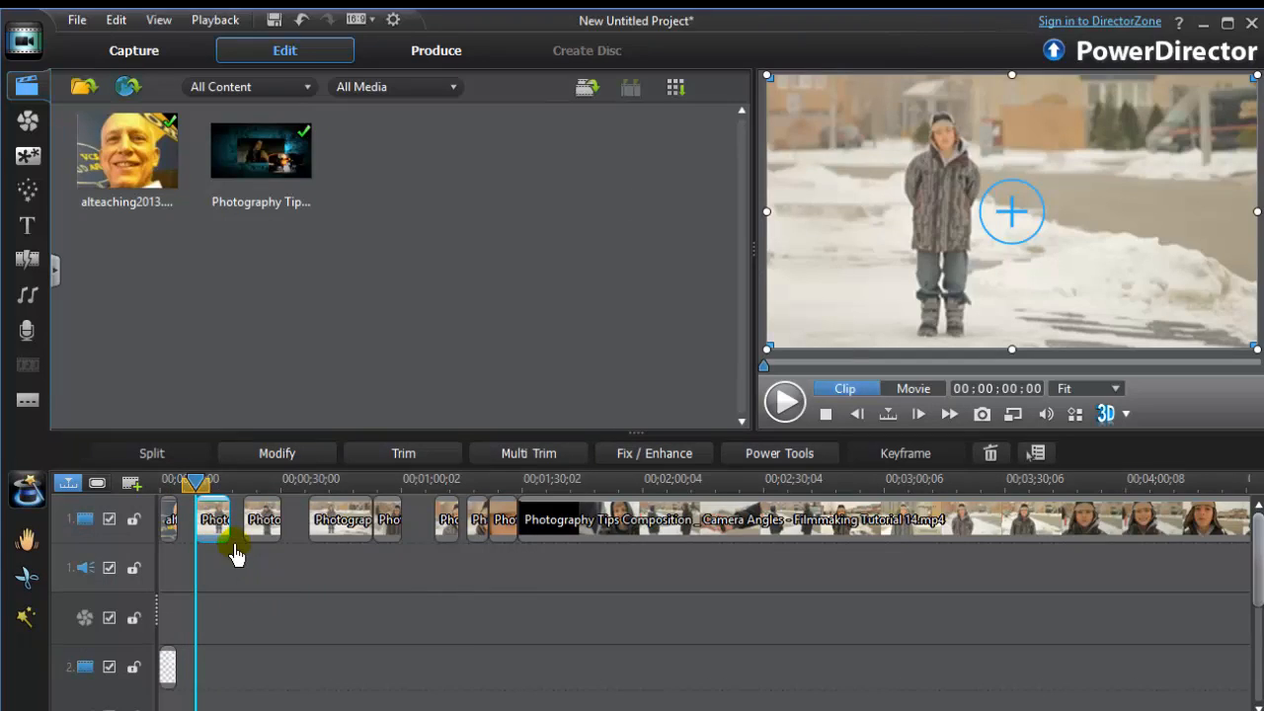
pyautogui.click(271, 531)
pyautogui.moveTo(271, 531); pyautogui.dragTo(227, 534)
pyautogui.click(301, 638)
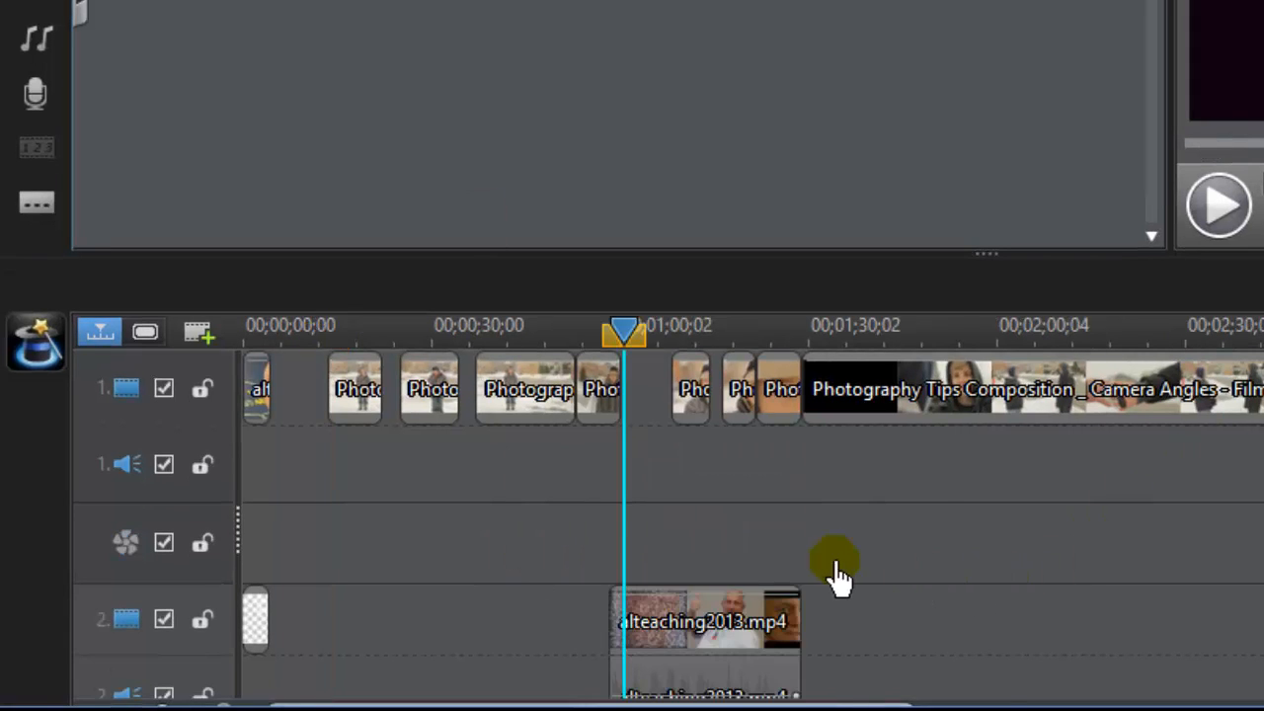
# - Split alteaching2013.mp4 on the second video track at the playhead and remove the part after the split
pyautogui.click(725, 653)
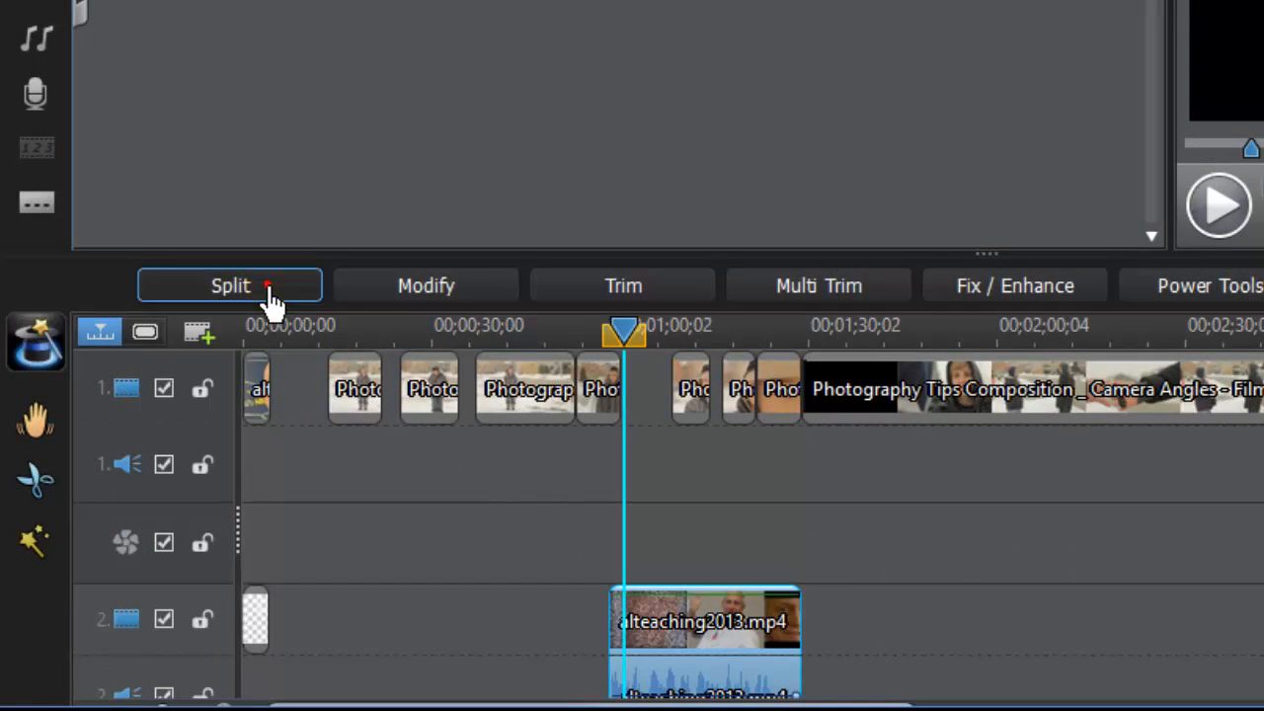
pyautogui.click(274, 293)
pyautogui.rightClick(727, 663)
pyautogui.click(775, 620)
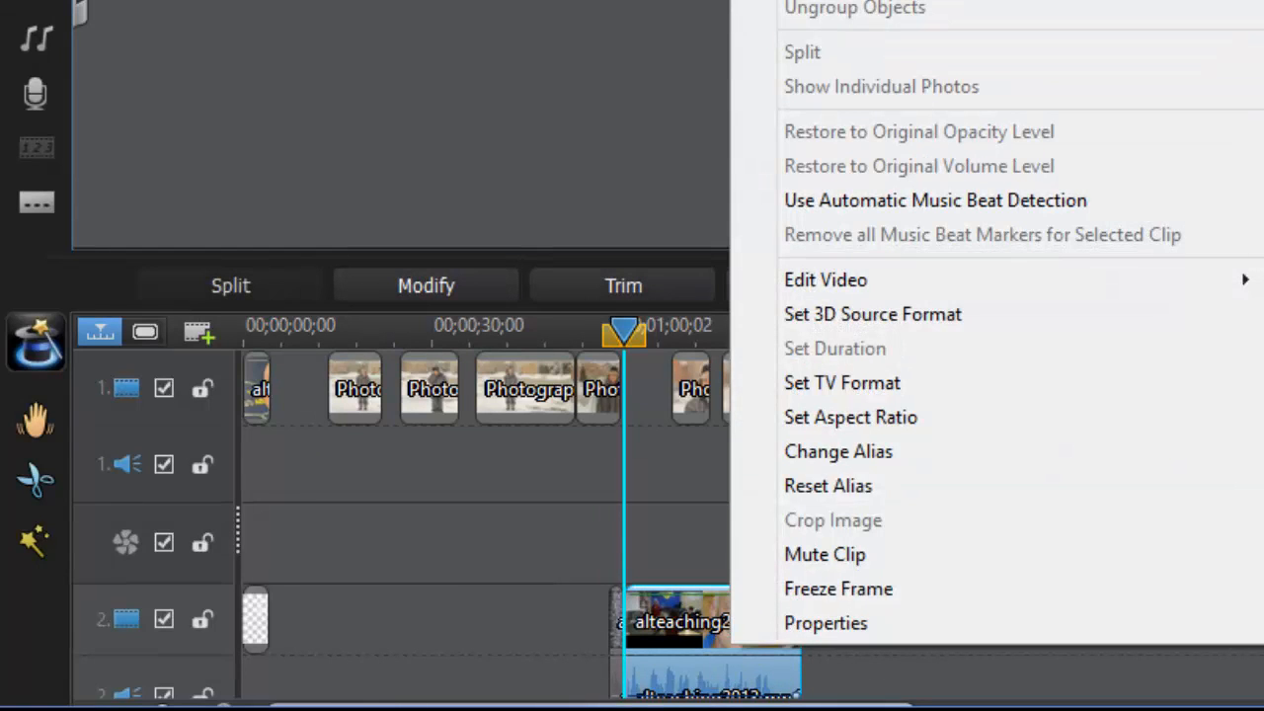
pyautogui.click(869, 4)
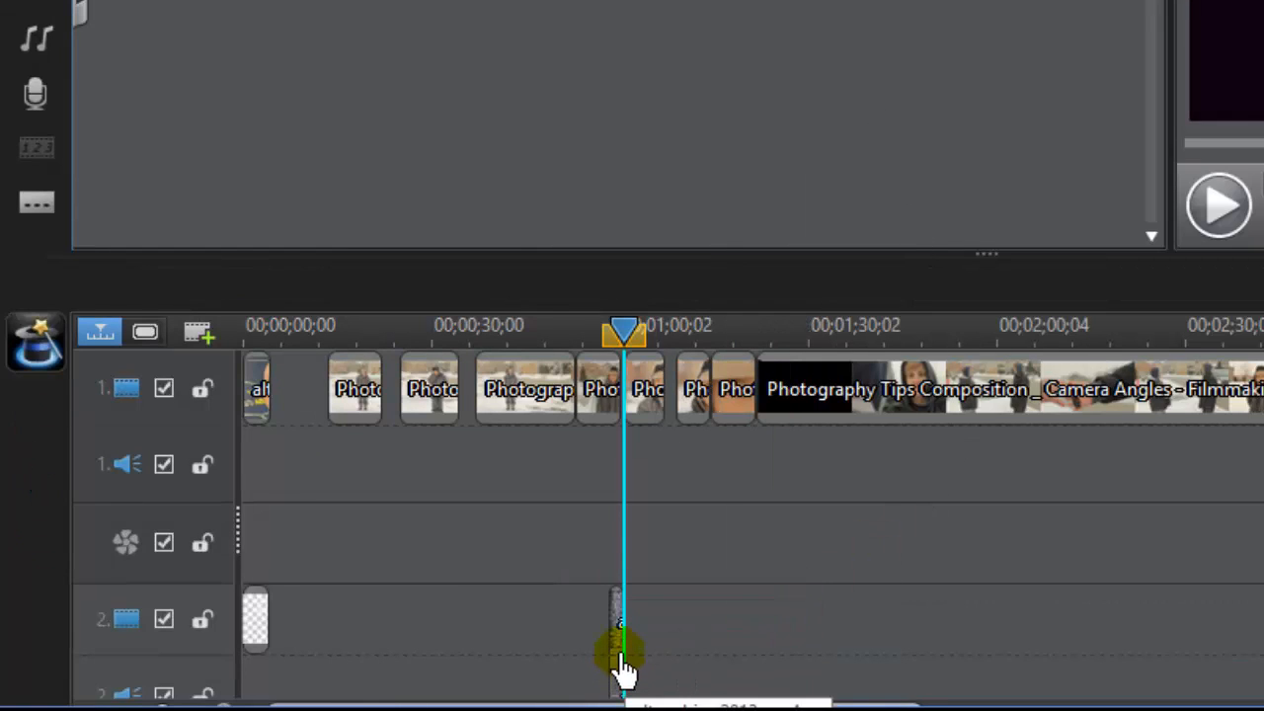
# - Move the short alteaching2013.mp4 clip to the first video track right after the intro clip and remove its audio
pyautogui.moveTo(621, 670); pyautogui.dragTo(282, 395)
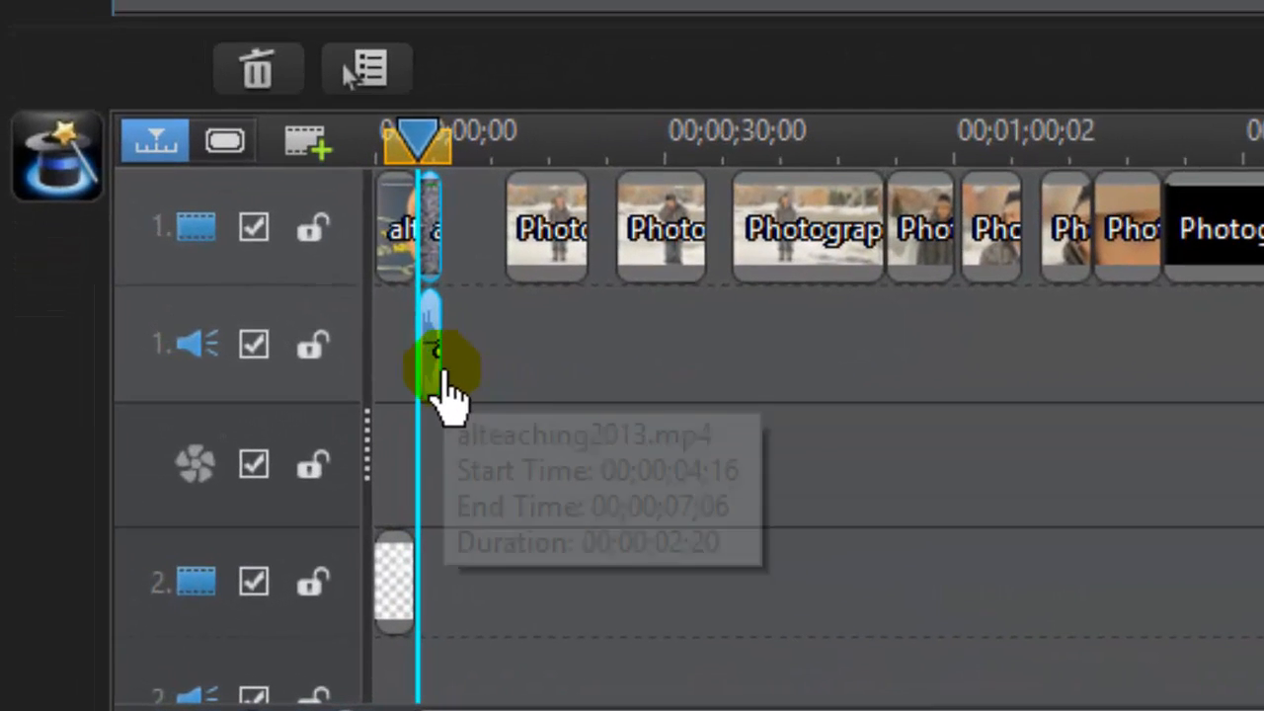
pyautogui.click(601, 395)
pyautogui.click(431, 370)
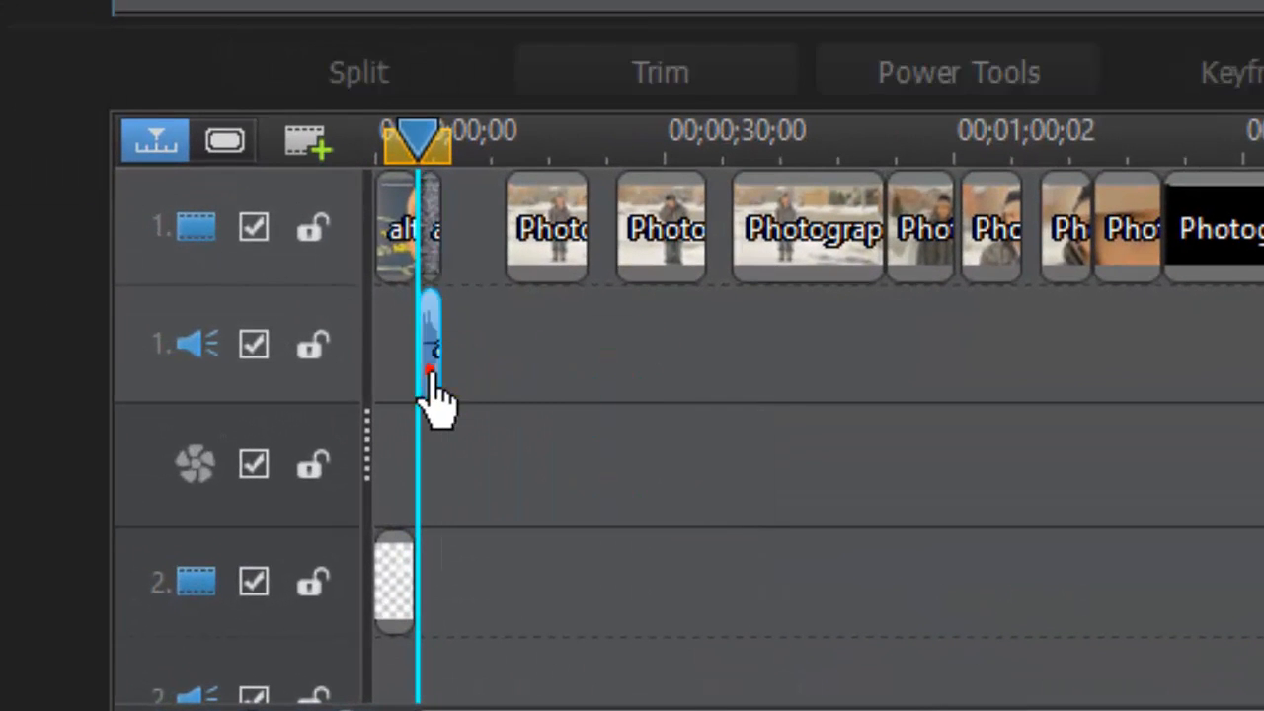
pyautogui.rightClick(431, 371)
pyautogui.click(1262, 2)
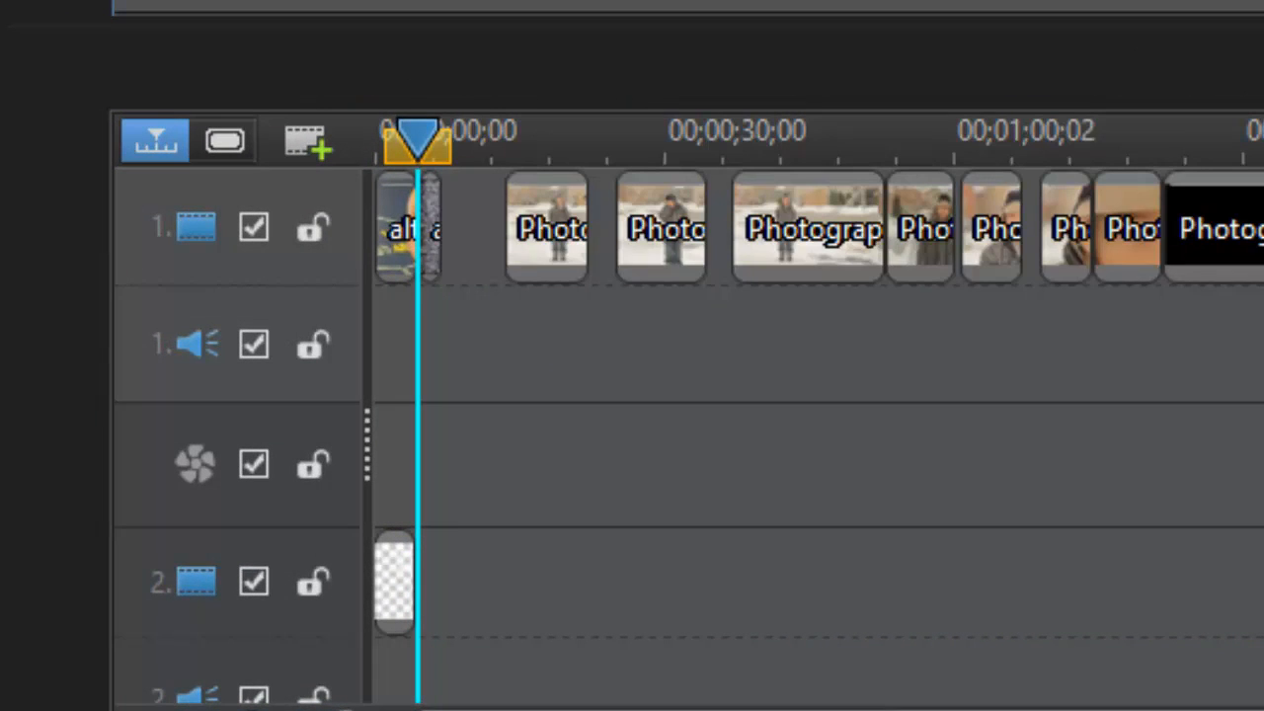
pyautogui.click(1222, 624)
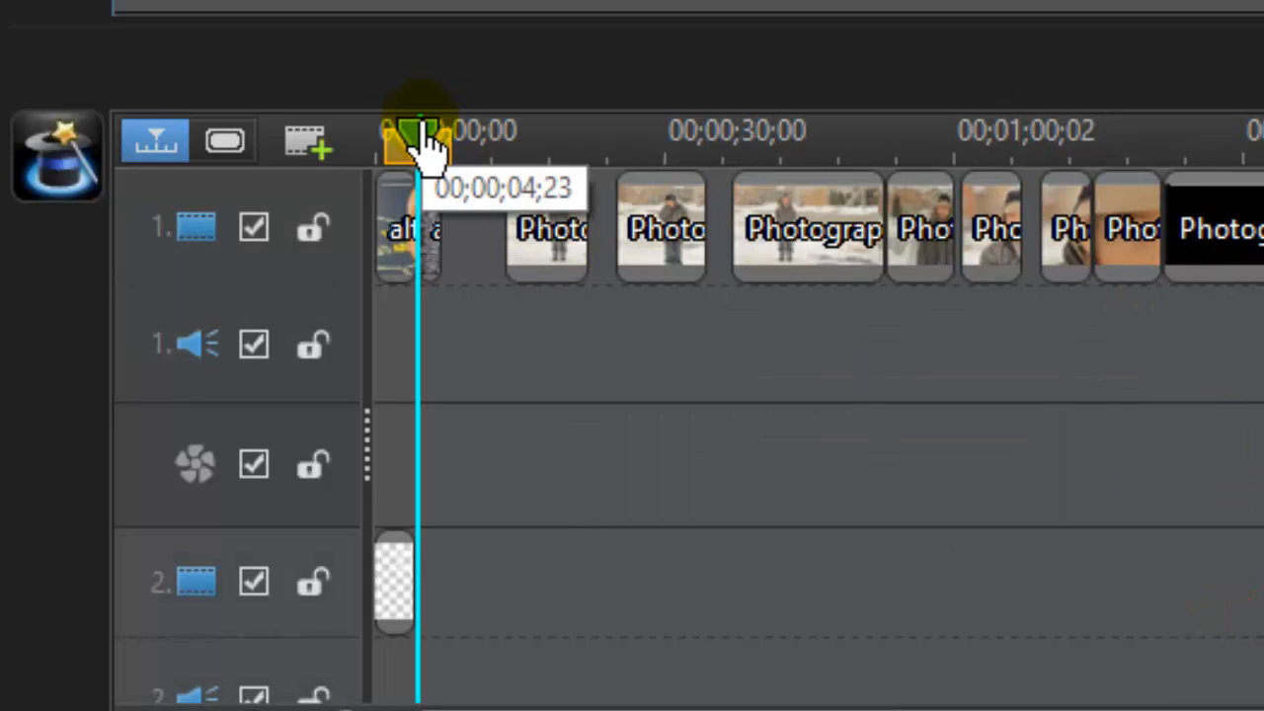
# - Duplicate the short silent alteaching2013.mp4 clip on the first video track, directly next to the original
pyautogui.moveTo(428, 141); pyautogui.dragTo(411, 141)
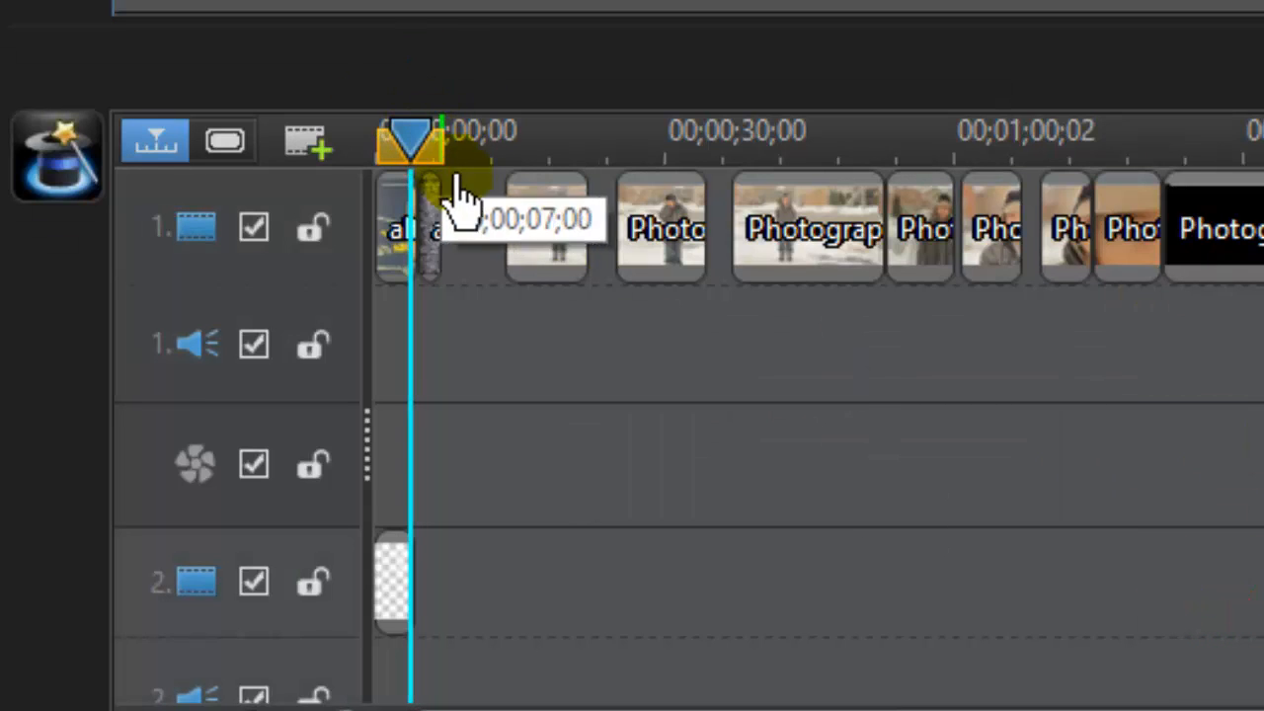
pyautogui.click(434, 225)
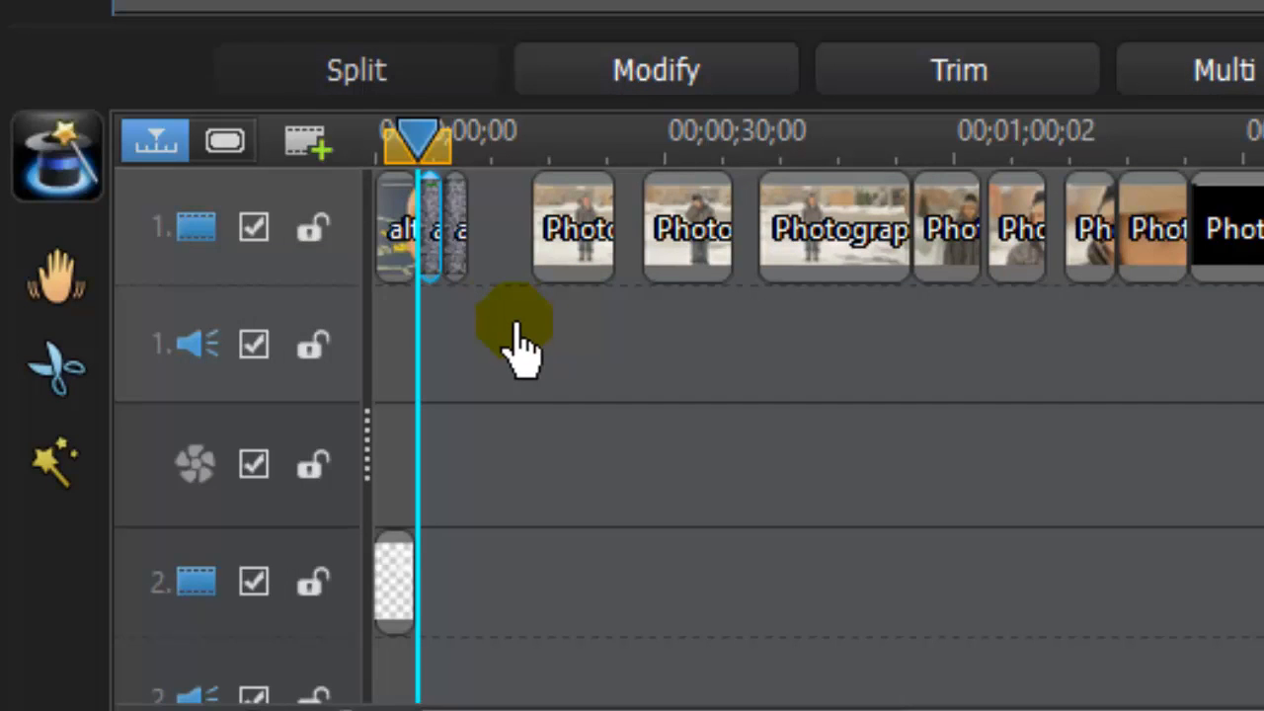
# - Lock the first video track and paste a copy of the "Camera Angles" title after the original on the second video track
pyautogui.moveTo(422, 141)
pyautogui.mouseDown()
pyautogui.moveTo(489, 140)
pyautogui.moveTo(422, 141)
pyautogui.moveTo(474, 127)
pyautogui.moveTo(429, 125)
pyautogui.moveTo(437, 118)
pyautogui.moveTo(390, 130)
pyautogui.mouseUp()
pyautogui.click(312, 234)
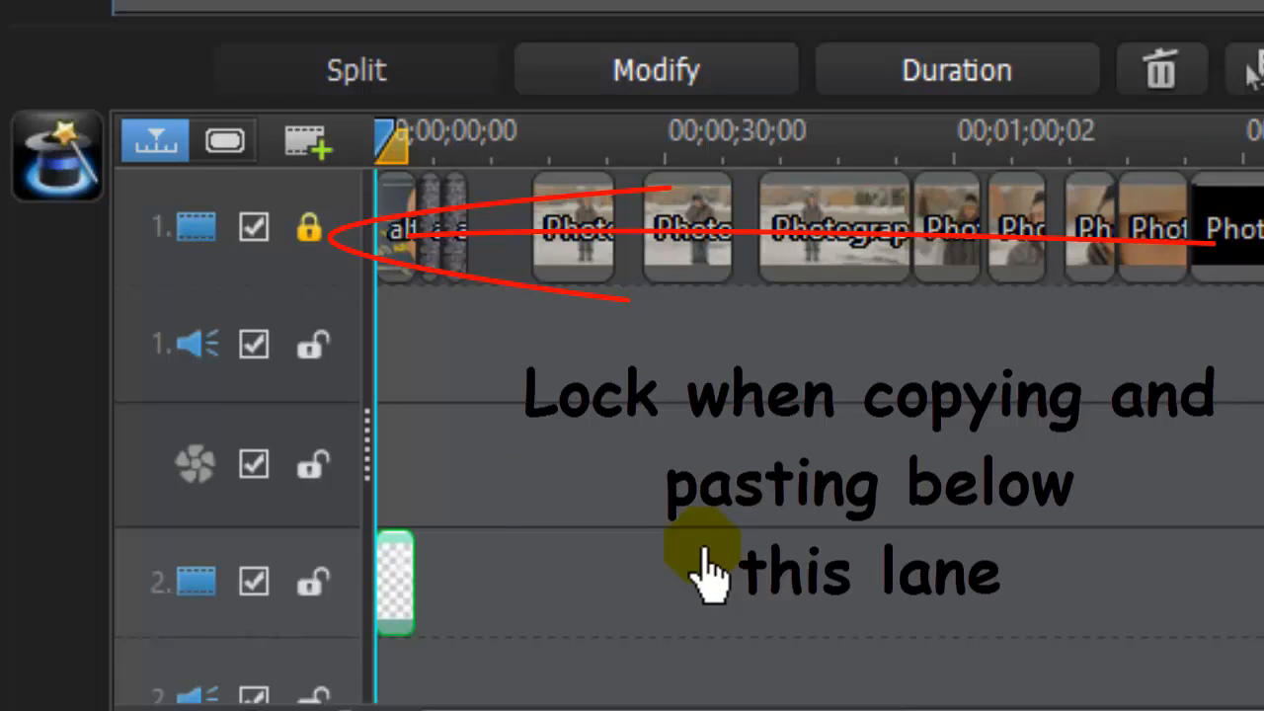
pyautogui.hotkey('ctrl', 'v')
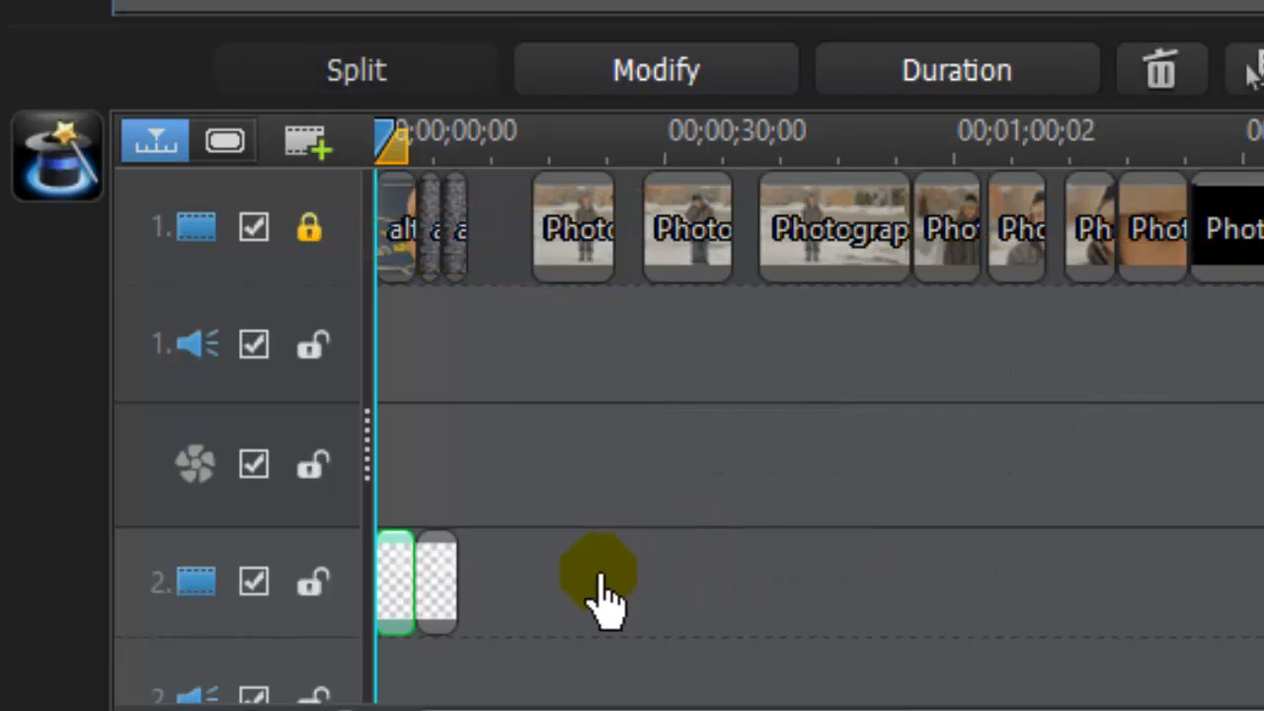
# - Replace the copied title's text with "By" followed by the teacher's name and save the title
pyautogui.click(435, 597)
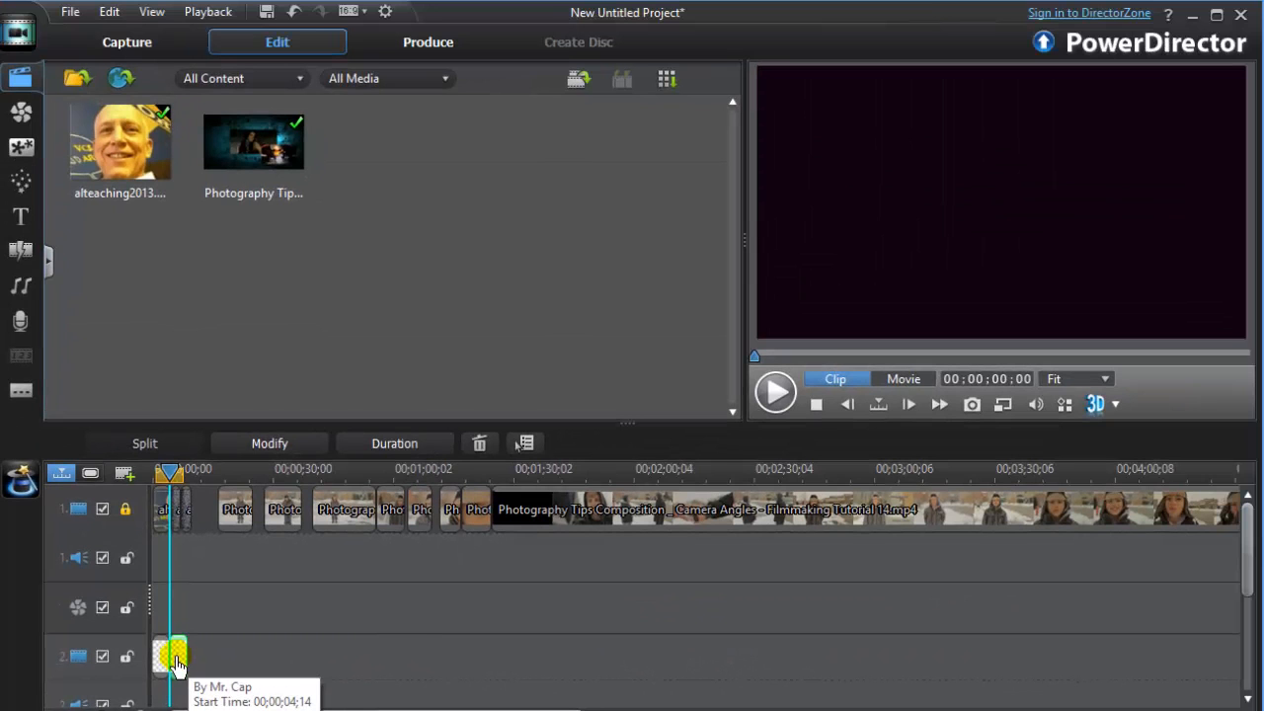
pyautogui.rightClick(177, 663)
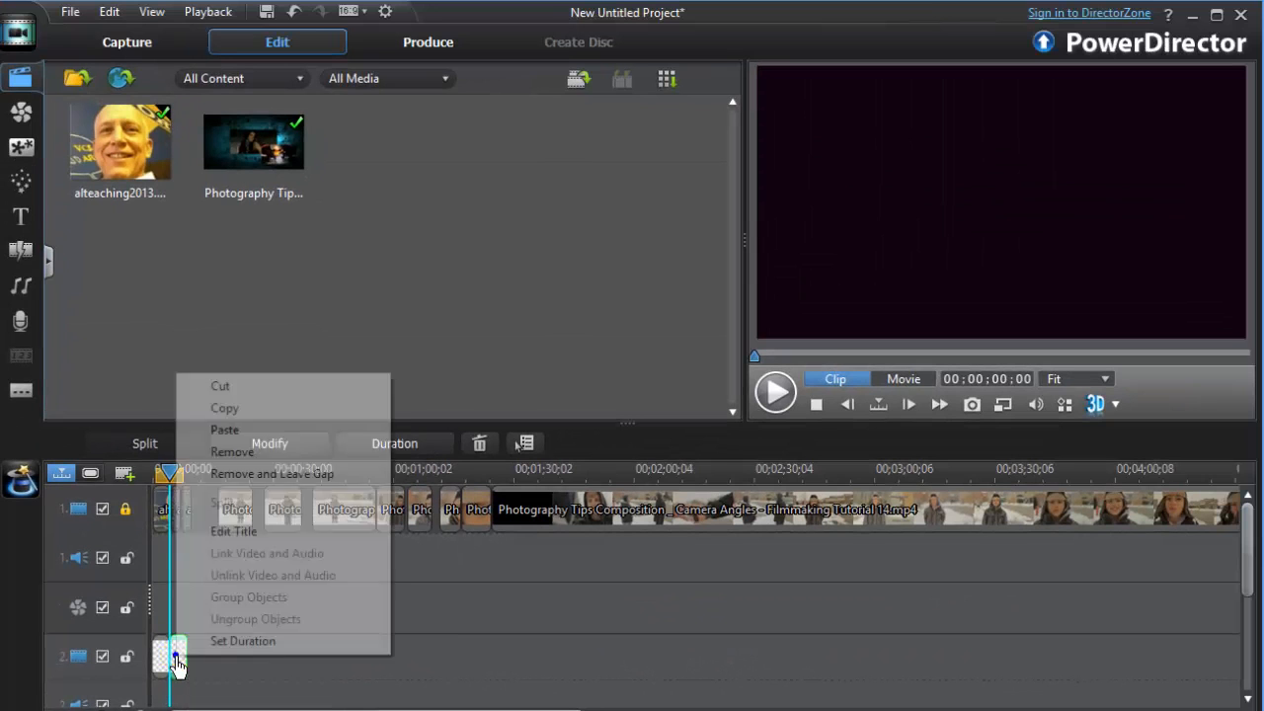
pyautogui.click(251, 533)
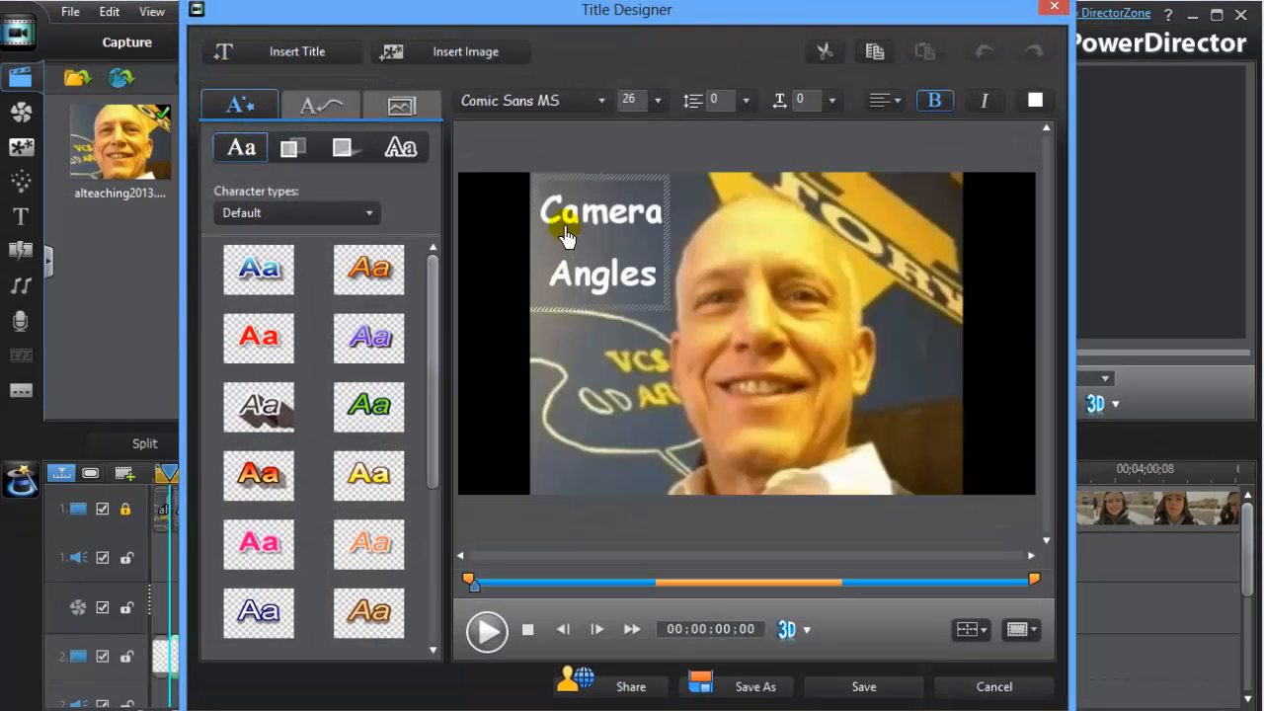
pyautogui.doubleClick(541, 220)
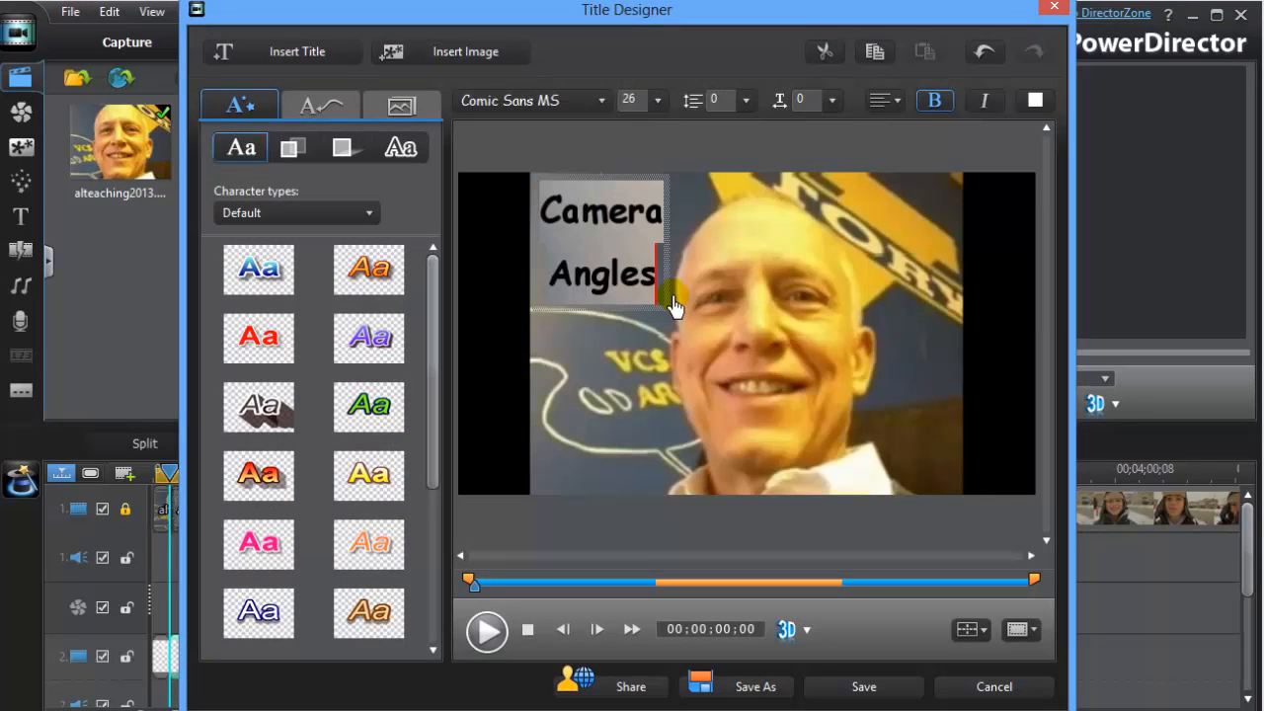
pyautogui.write('By')
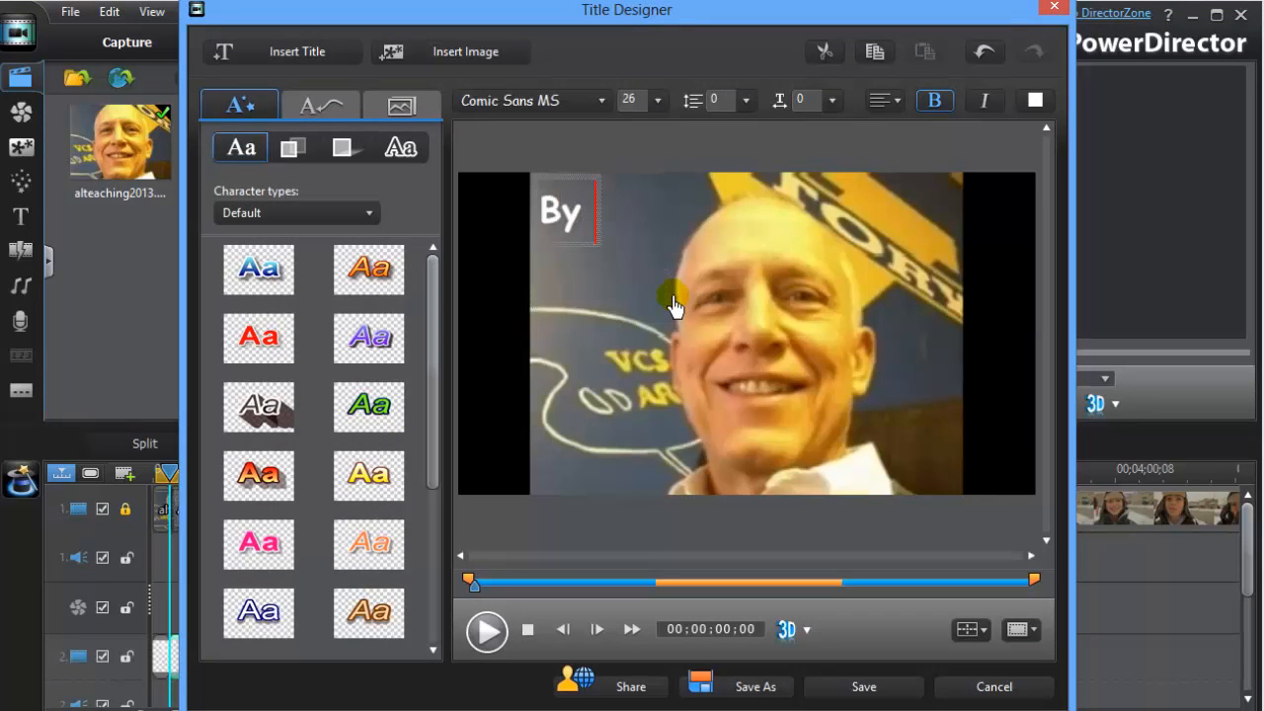
pyautogui.write(' Mr. Cap')
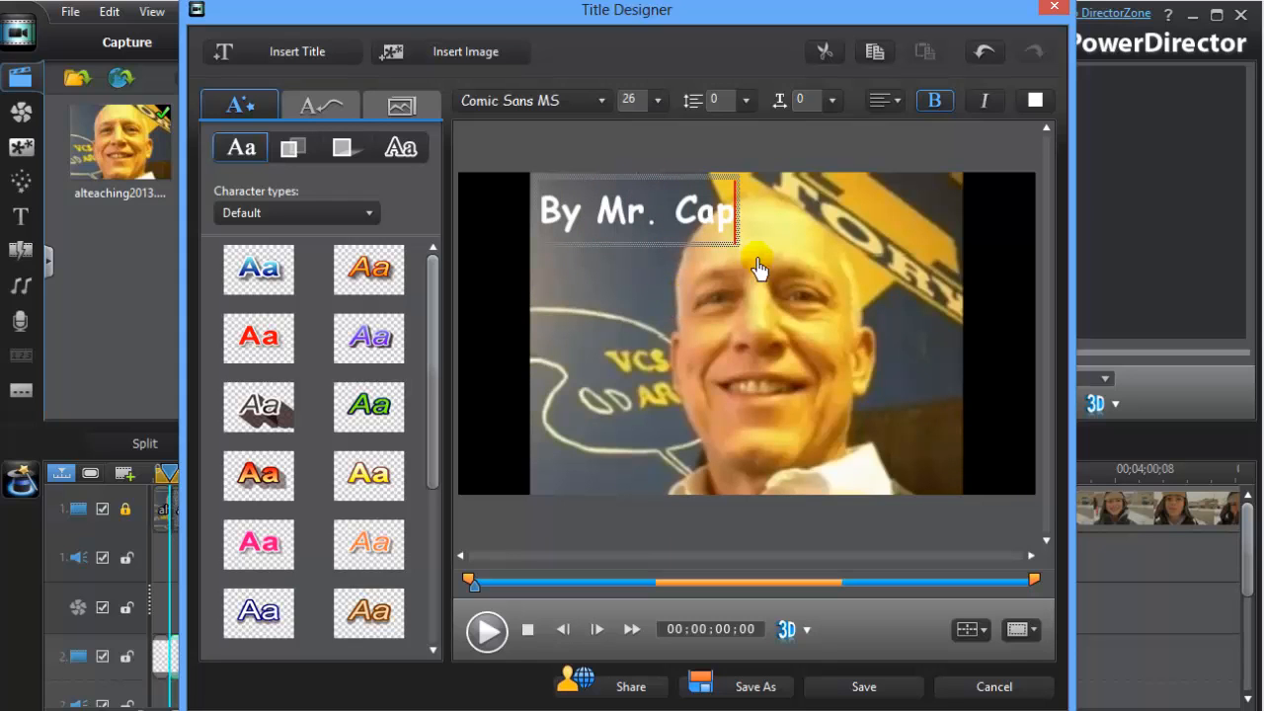
pyautogui.click(853, 689)
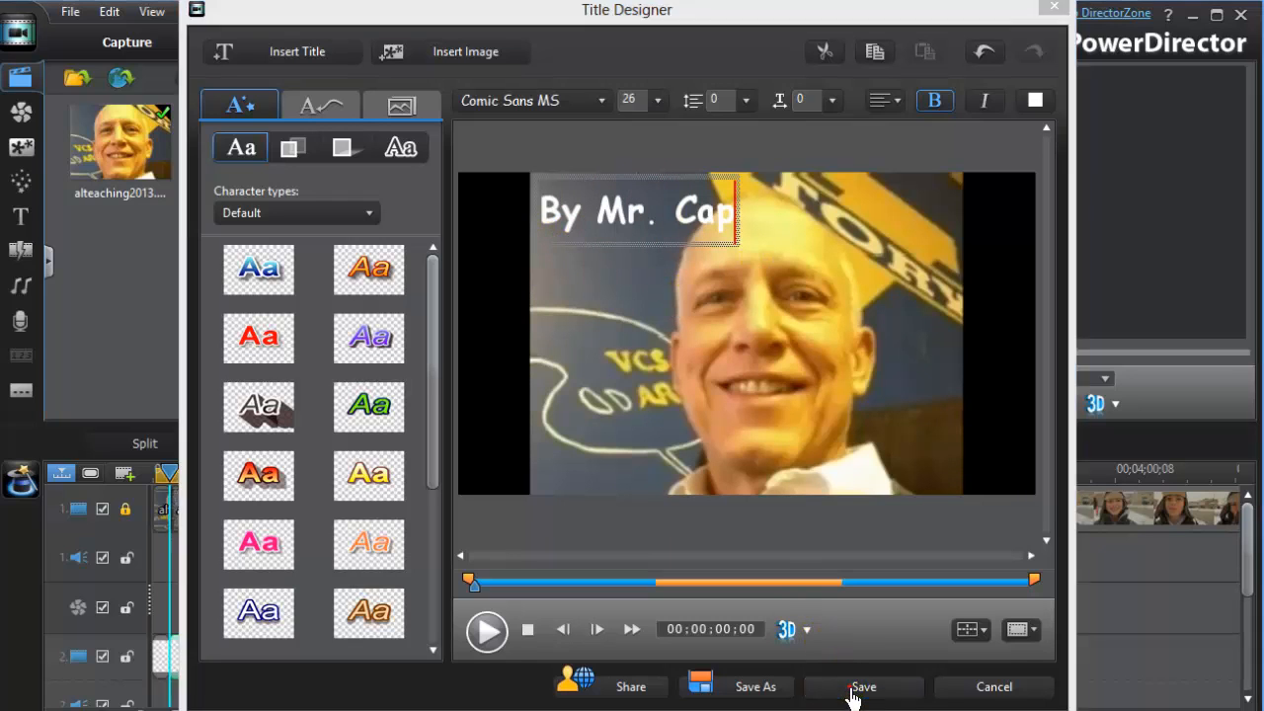
# - Extend the second title on the second video track to end with the third alteaching2013.mp4 clip
pyautogui.moveTo(172, 478); pyautogui.dragTo(181, 476)
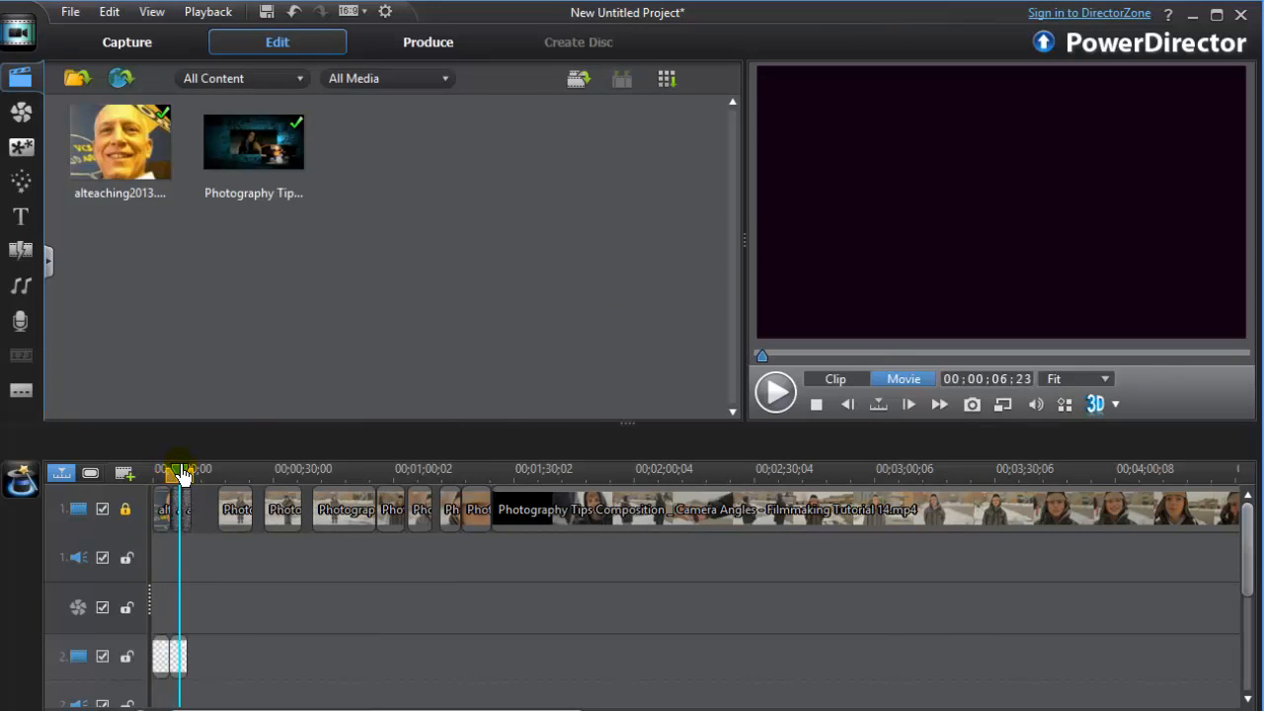
pyautogui.click(181, 509)
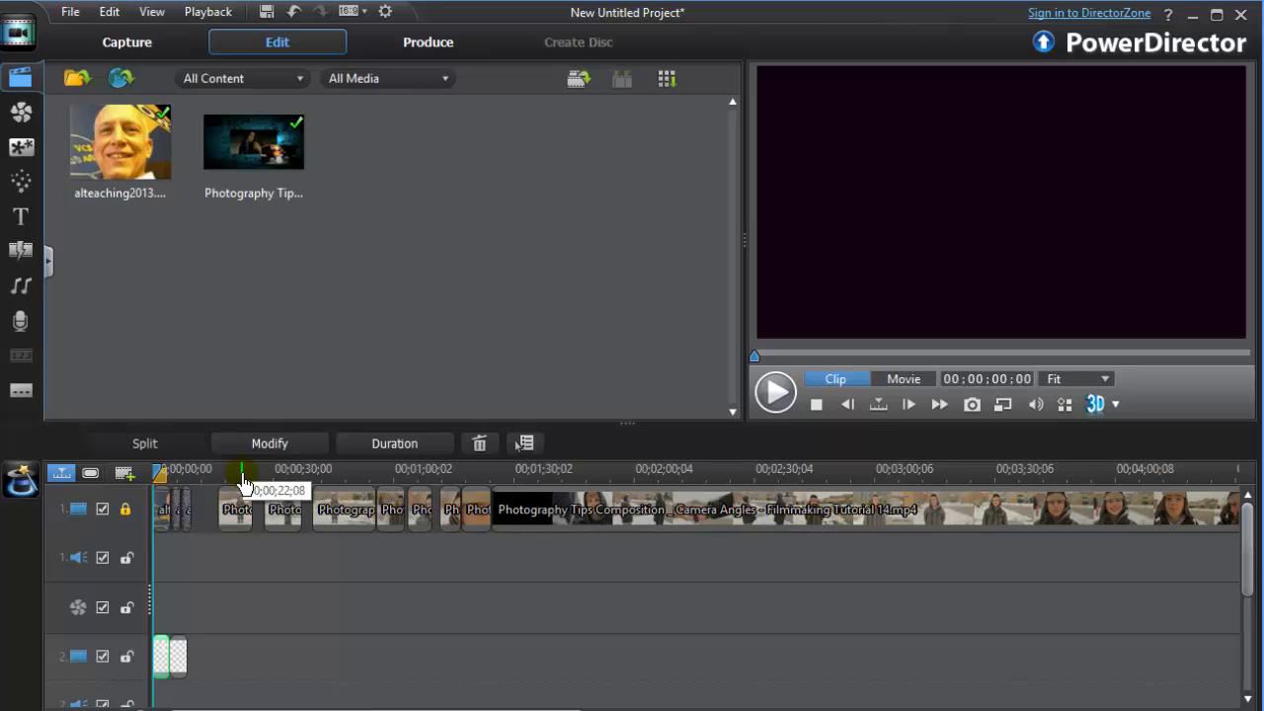
pyautogui.moveTo(244, 481); pyautogui.dragTo(703, 494)
pyautogui.moveTo(859, 480); pyautogui.dragTo(1189, 483)
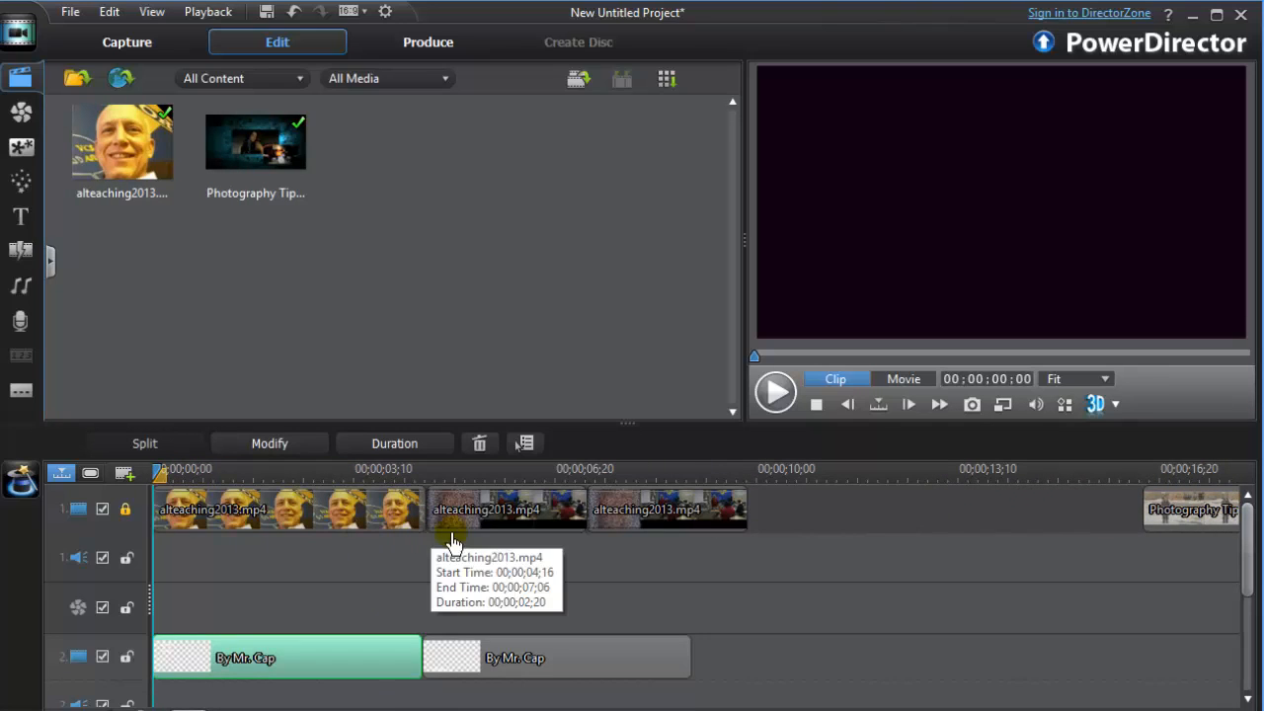
pyautogui.click(647, 668)
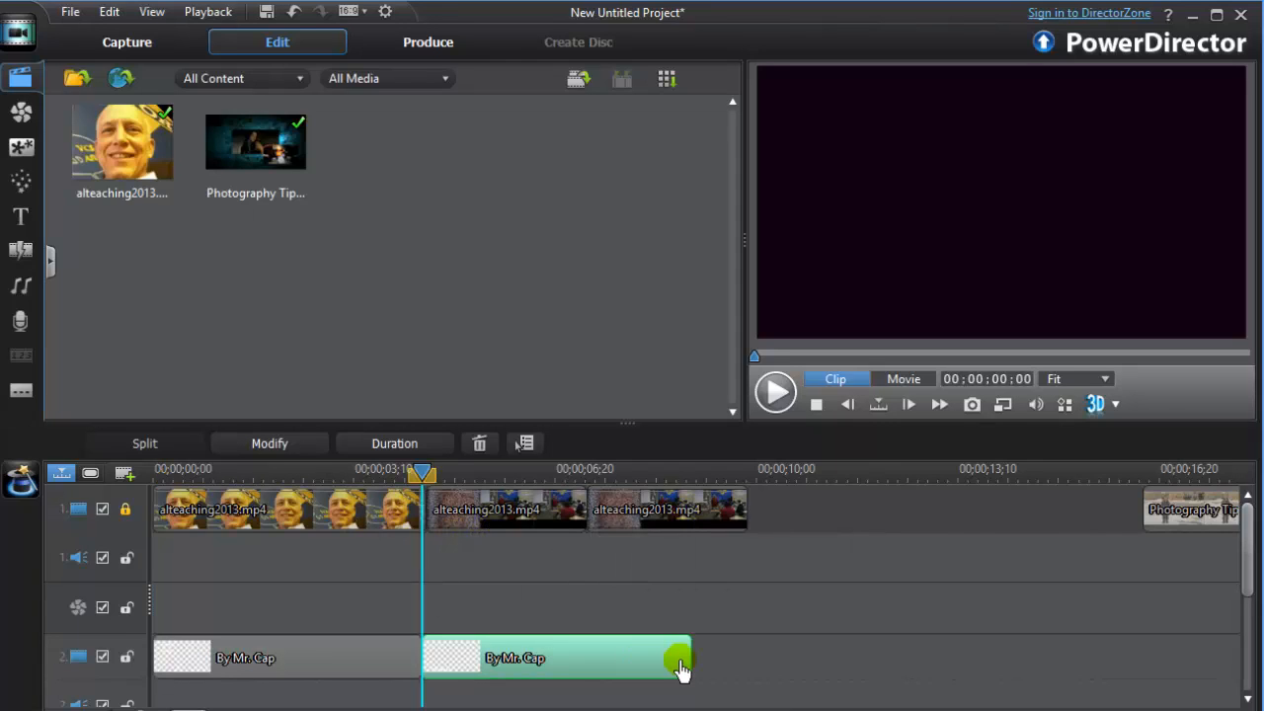
pyautogui.moveTo(691, 671); pyautogui.dragTo(742, 671)
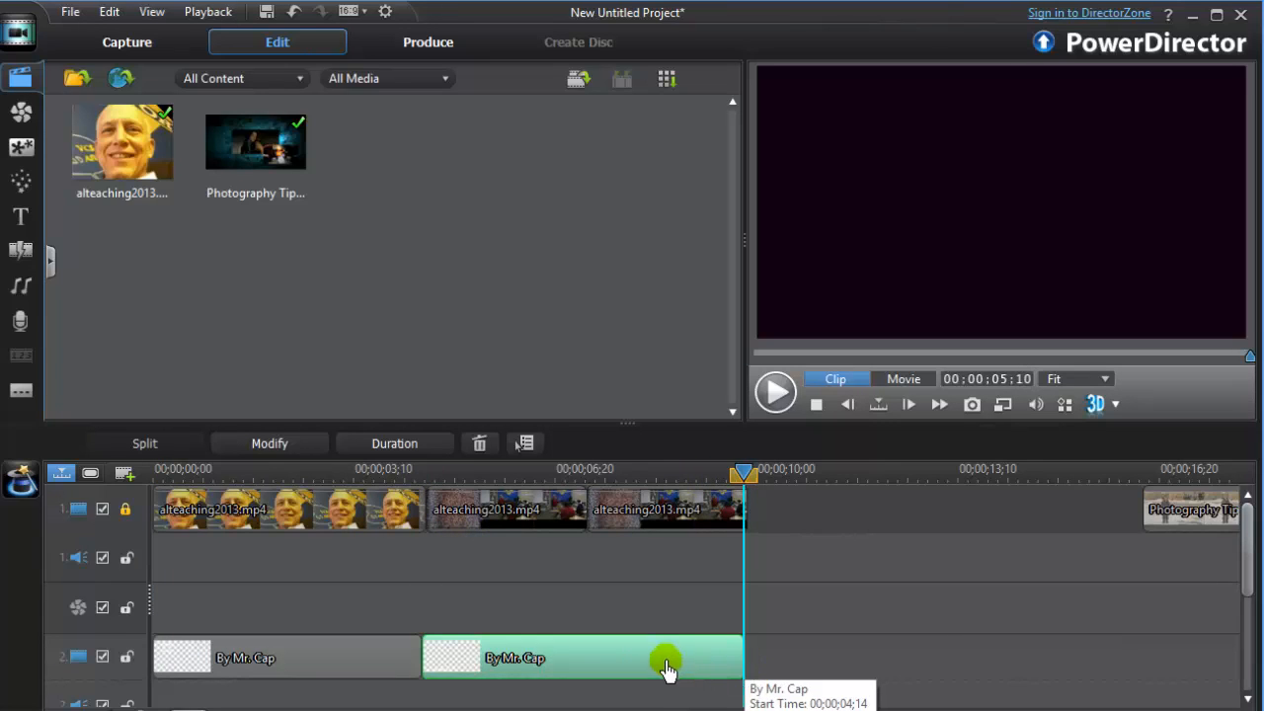
# - Unlock the first video track and enlarge and reposition the second alteaching2013.mp4 clip to fill the preview frame
pyautogui.click(621, 563)
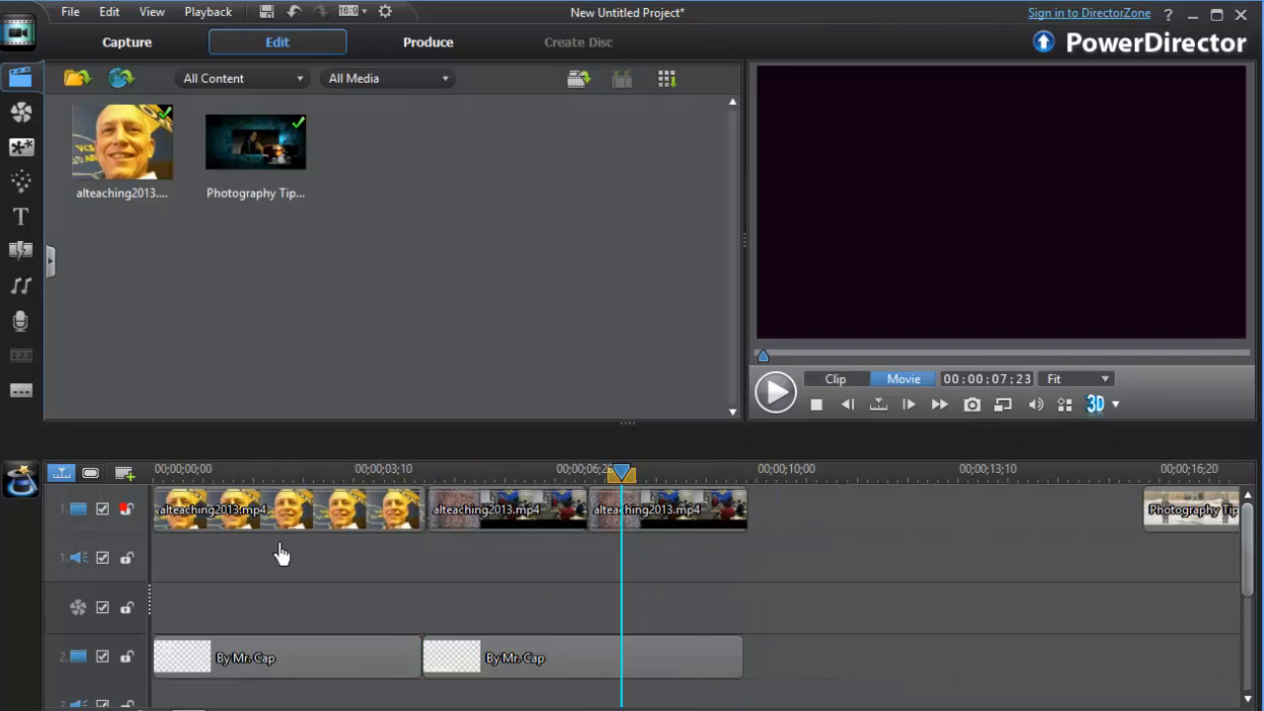
pyautogui.click(491, 508)
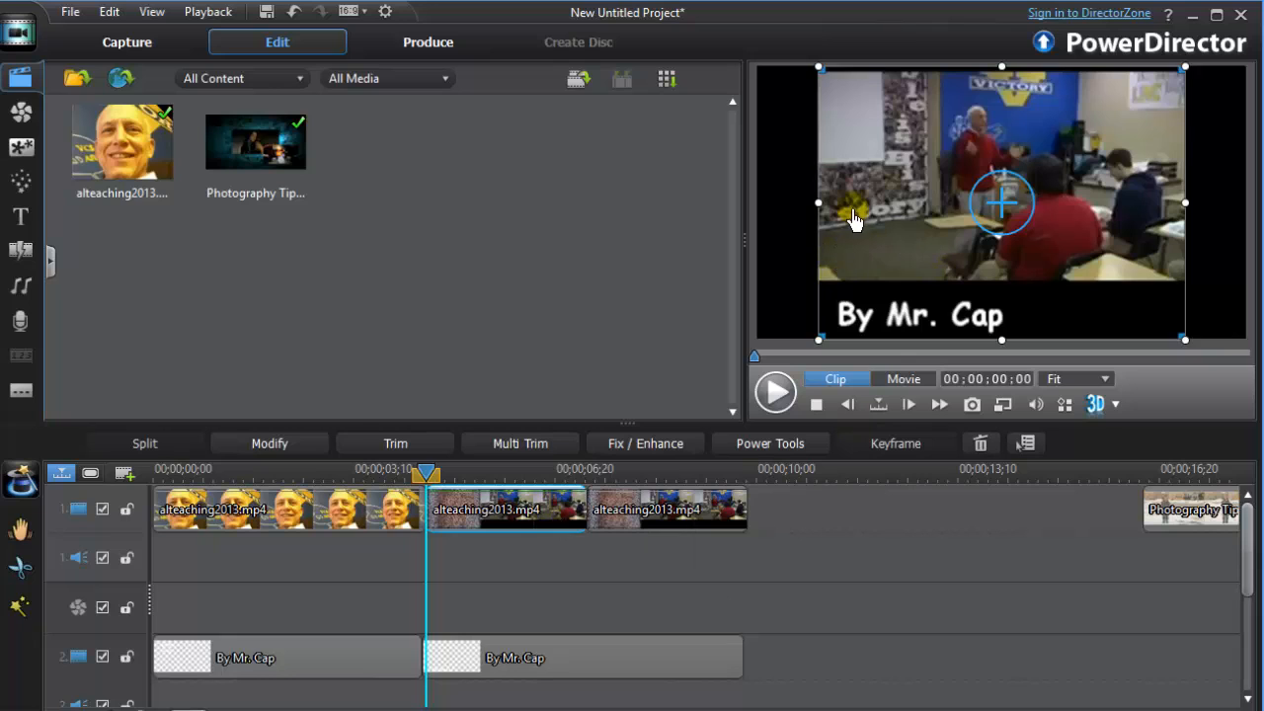
pyautogui.moveTo(883, 199); pyautogui.dragTo(828, 257)
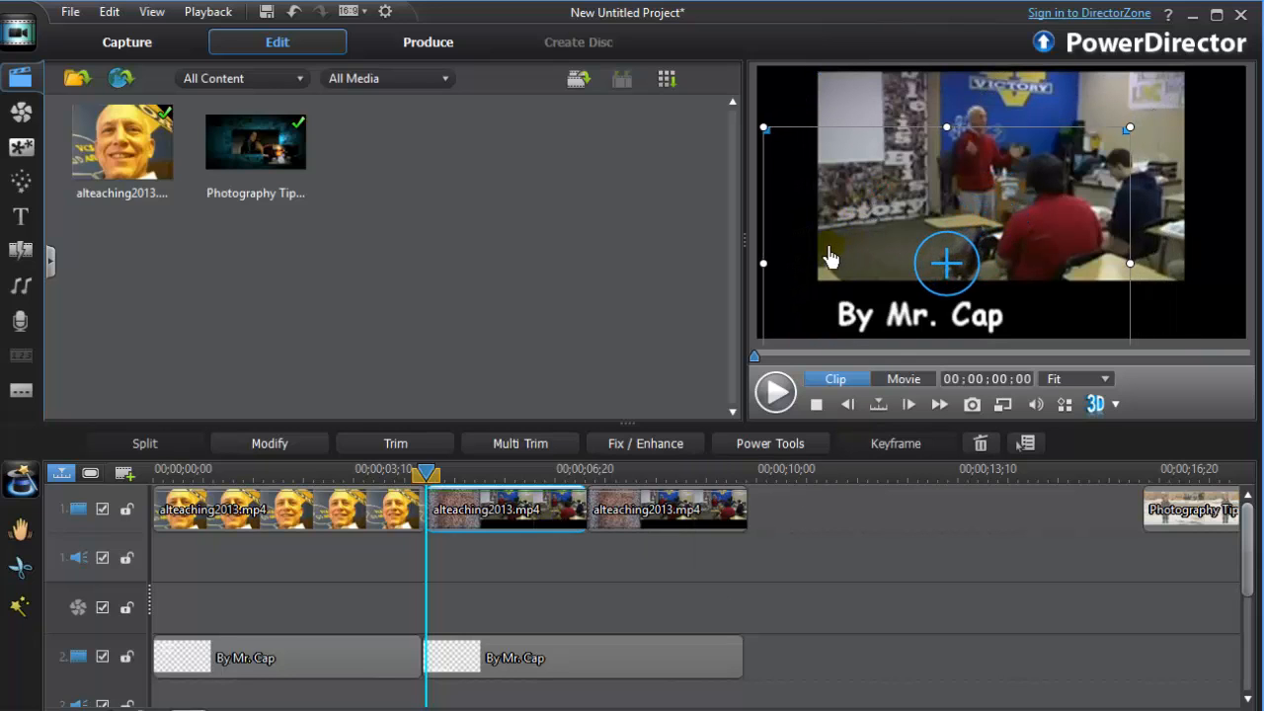
pyautogui.moveTo(1130, 137); pyautogui.dragTo(1210, 117)
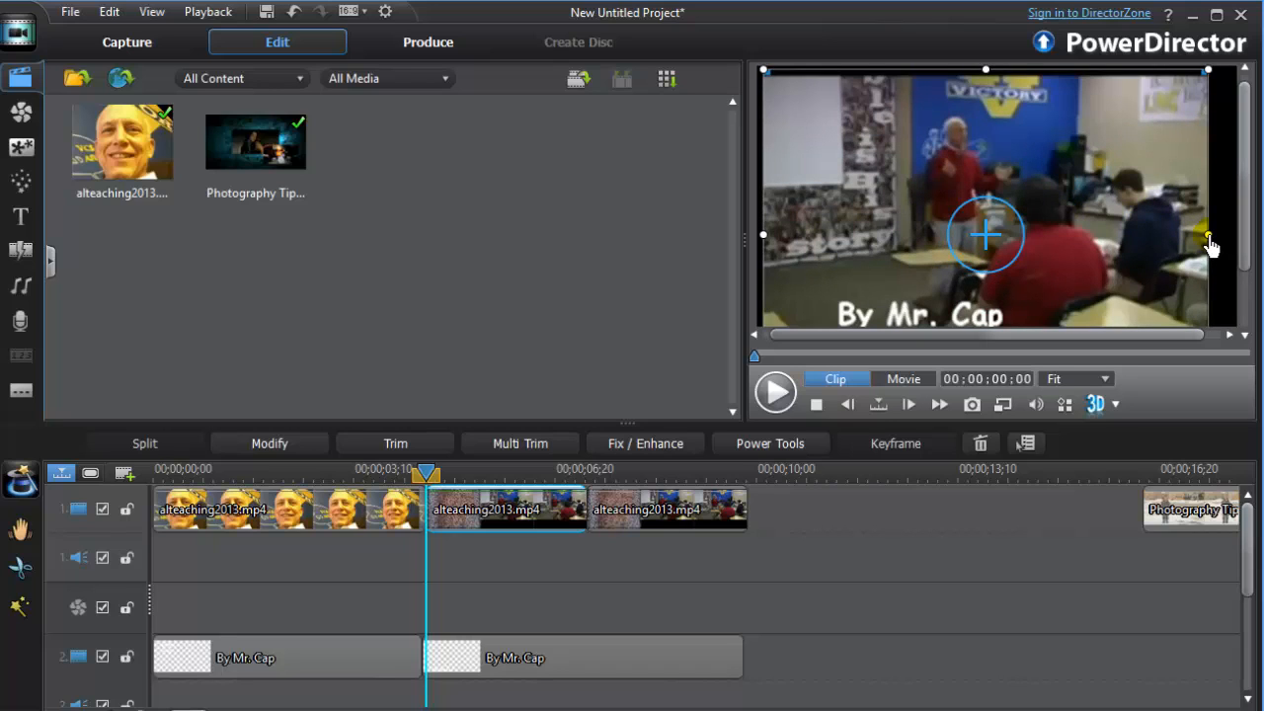
pyautogui.moveTo(1210, 243); pyautogui.dragTo(1238, 243)
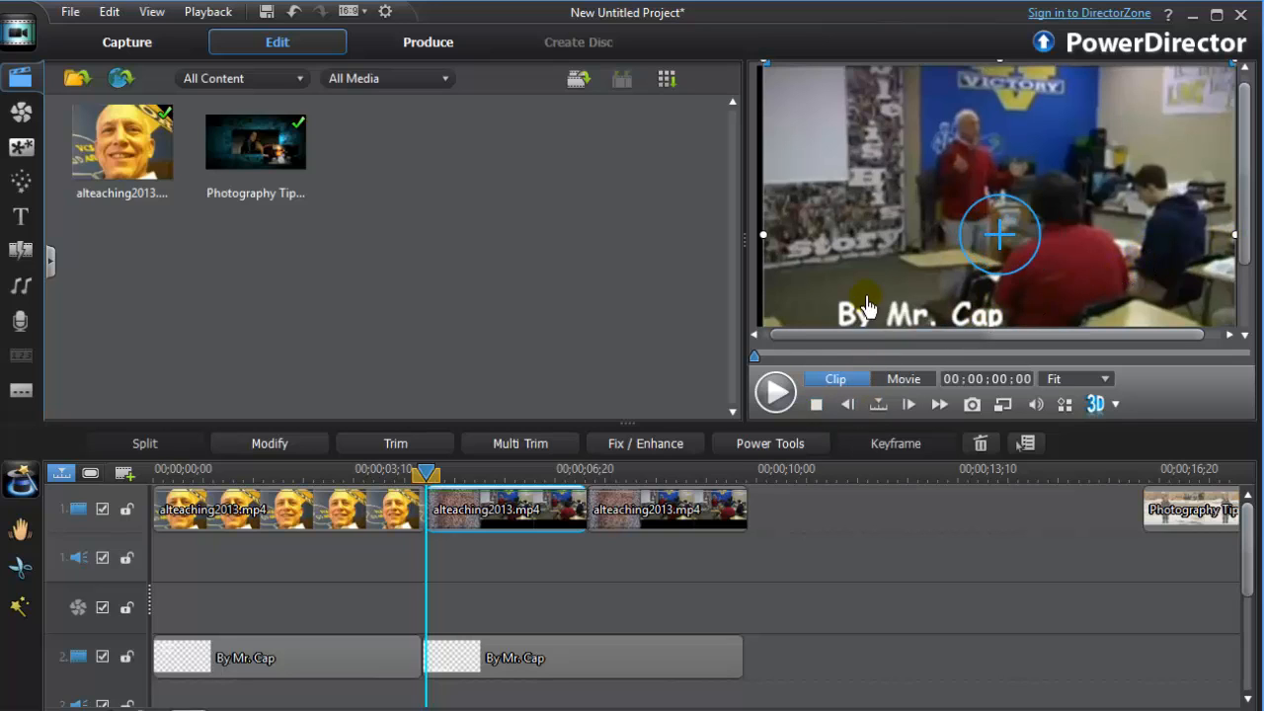
pyautogui.moveTo(903, 253)
pyautogui.mouseDown()
pyautogui.moveTo(902, 237)
pyautogui.moveTo(901, 255)
pyautogui.mouseUp()
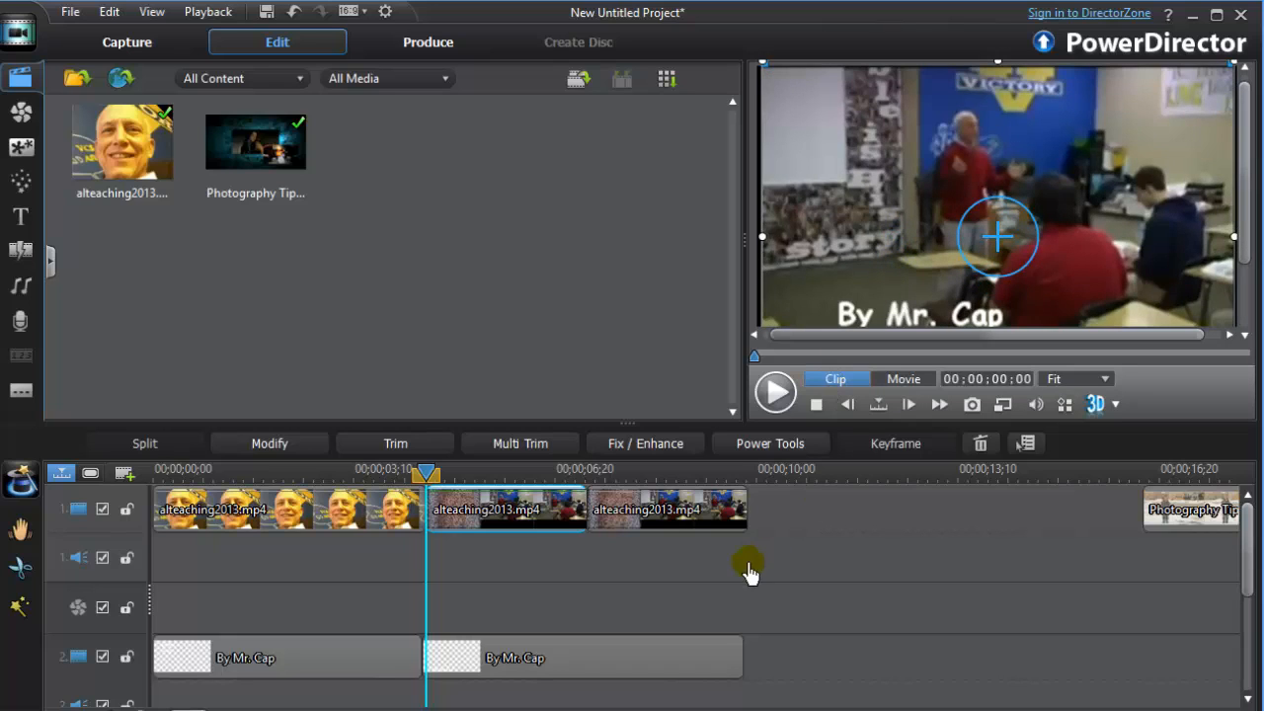
# - Enlarge and reposition the third alteaching2013.mp4 clip to fill the preview frame like the clip before it
pyautogui.click(671, 523)
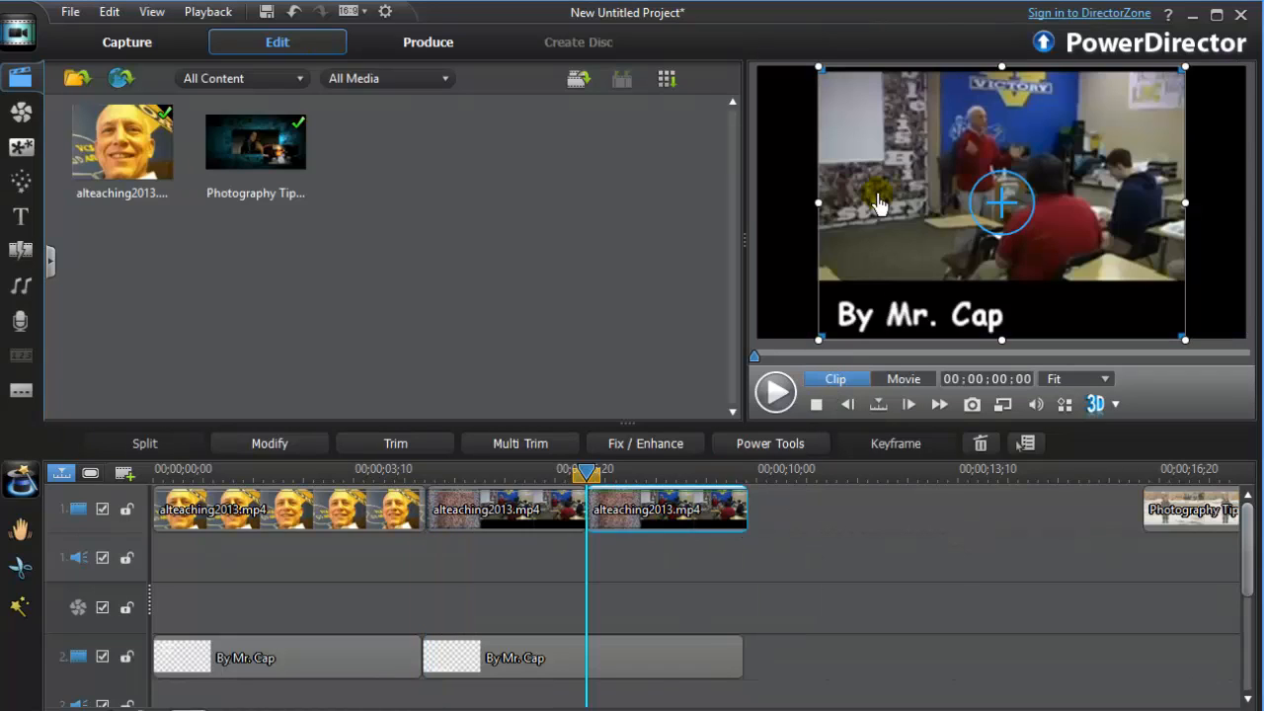
pyautogui.moveTo(869, 254); pyautogui.dragTo(808, 300)
pyautogui.moveTo(1126, 119); pyautogui.dragTo(1202, 108)
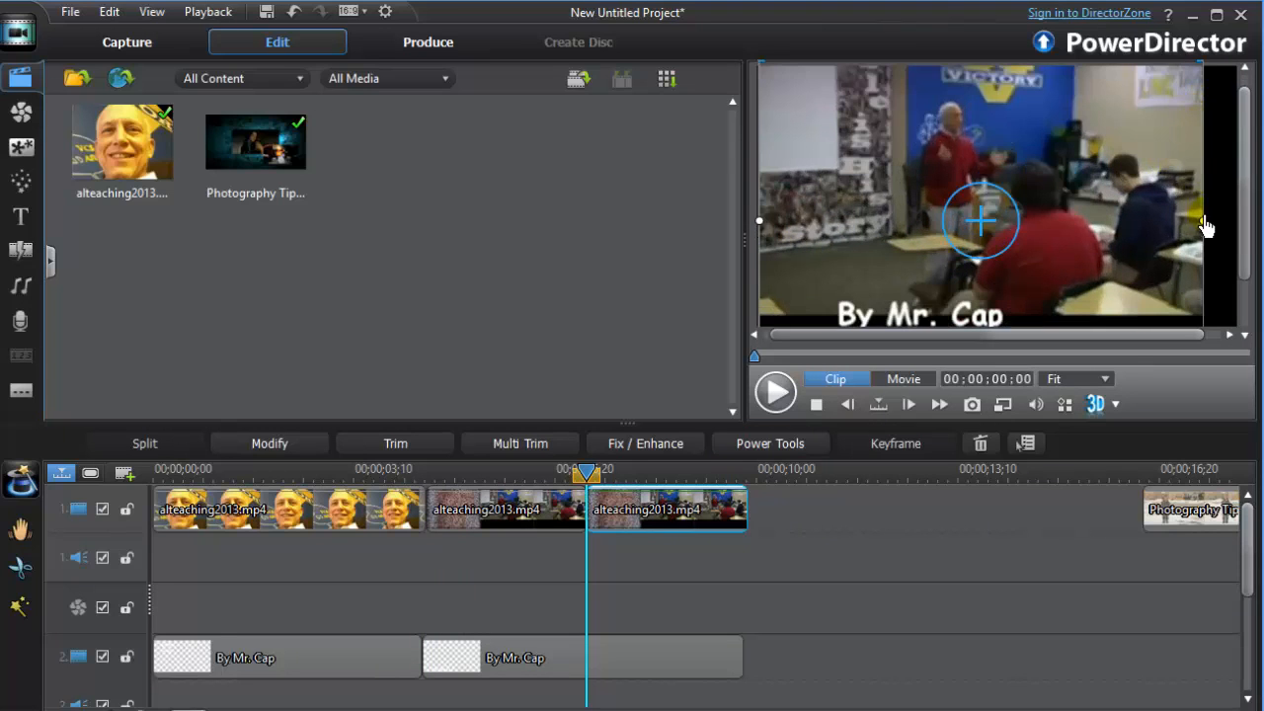
pyautogui.moveTo(1203, 233); pyautogui.dragTo(1244, 226)
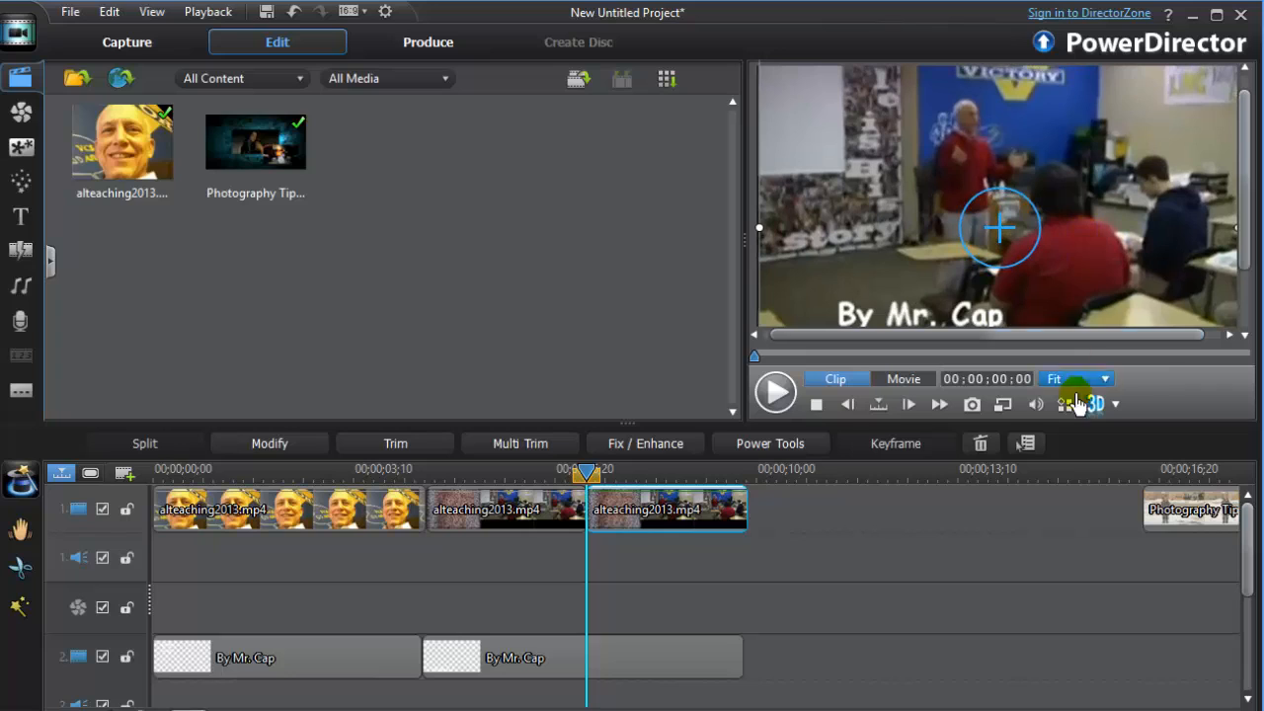
pyautogui.click(964, 579)
pyautogui.click(891, 333)
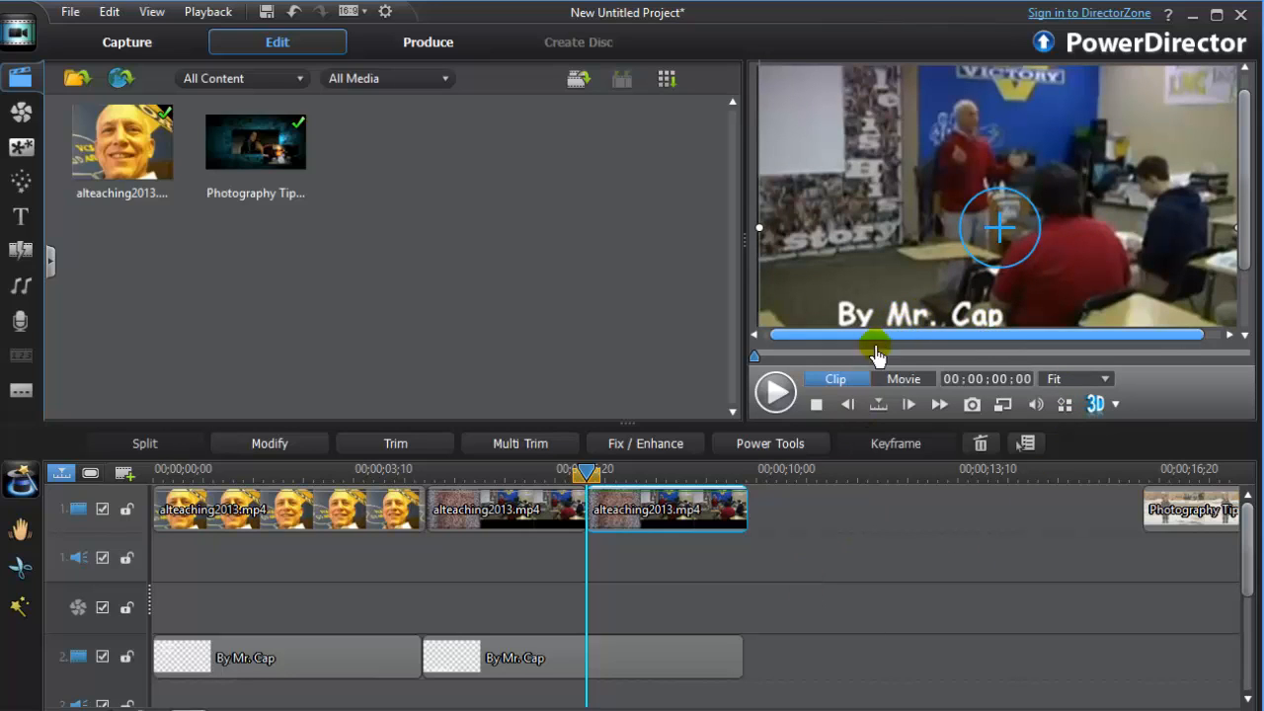
pyautogui.click(779, 551)
# - Move the second title's text slightly higher in the Title Designer, save it and play back the result
pyautogui.click(522, 671)
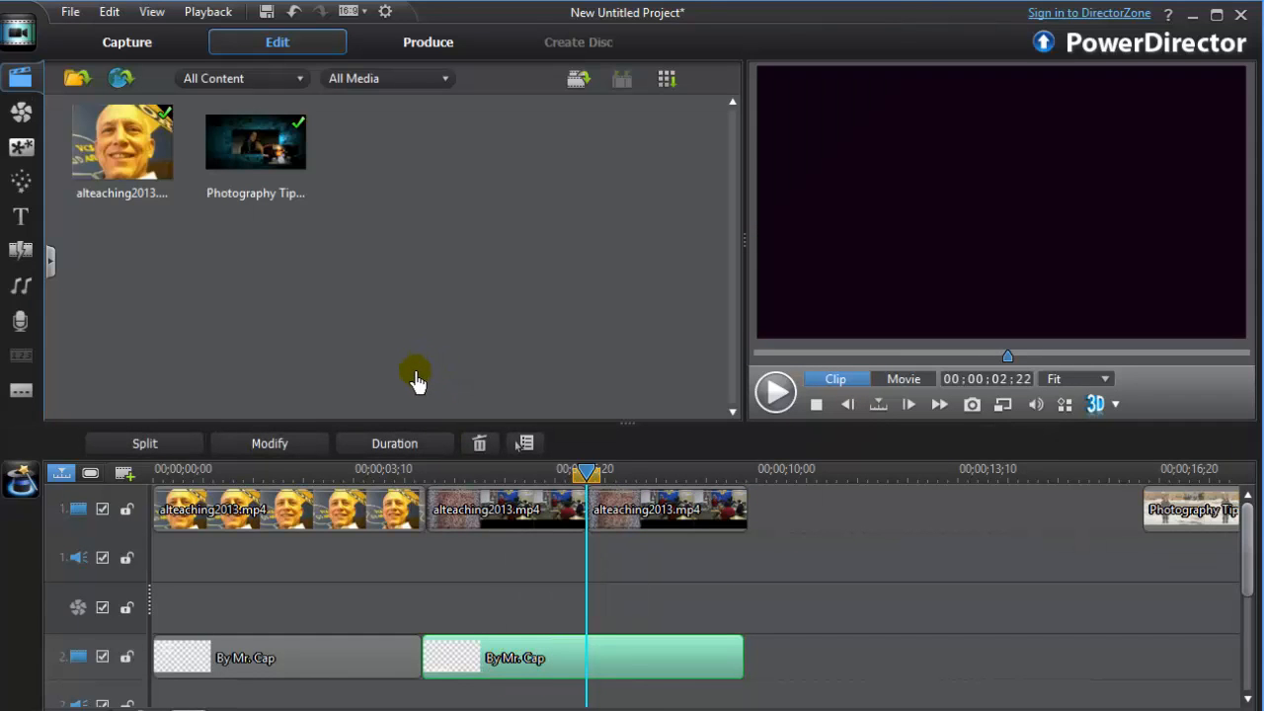
pyautogui.click(316, 441)
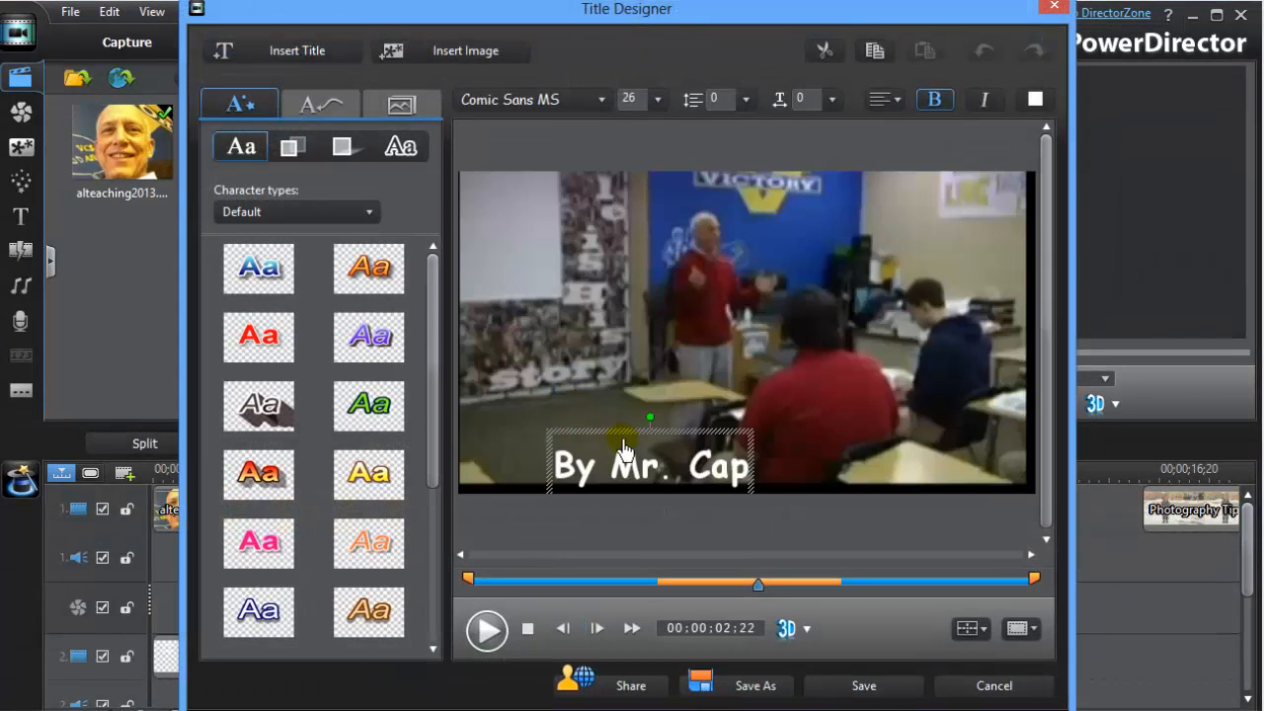
pyautogui.moveTo(637, 444); pyautogui.dragTo(632, 430)
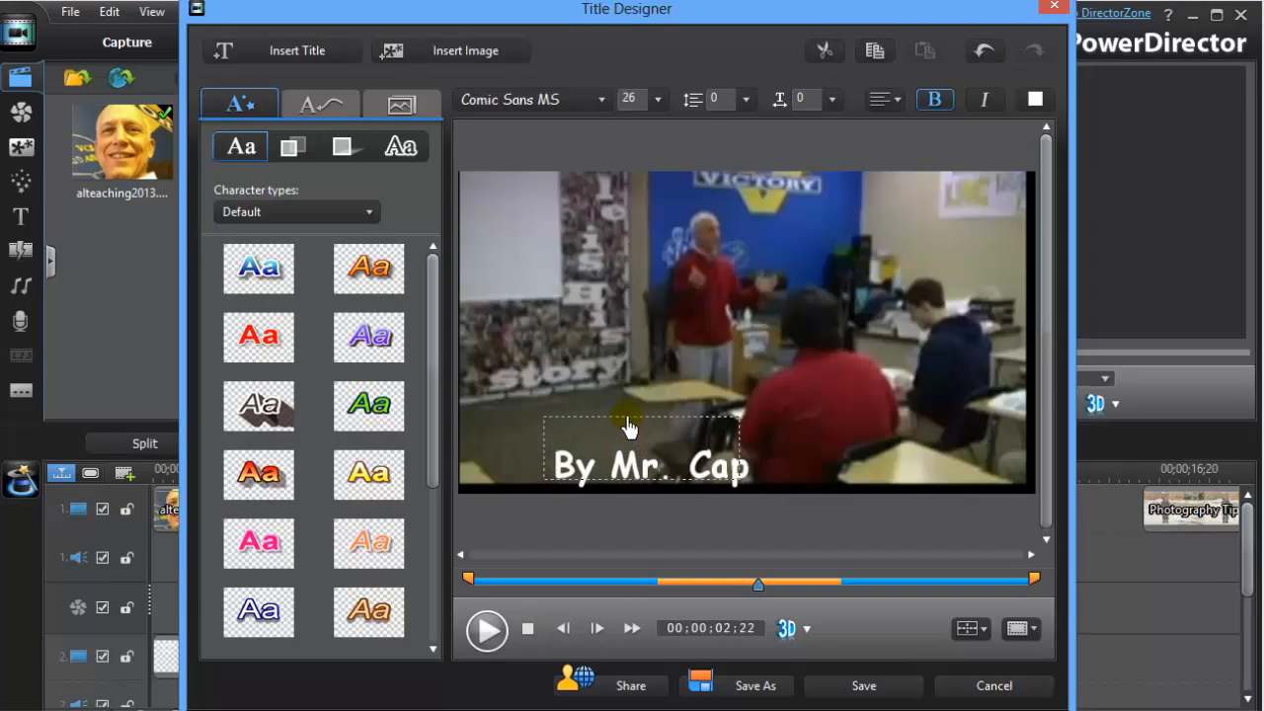
pyautogui.click(634, 441)
pyautogui.click(853, 681)
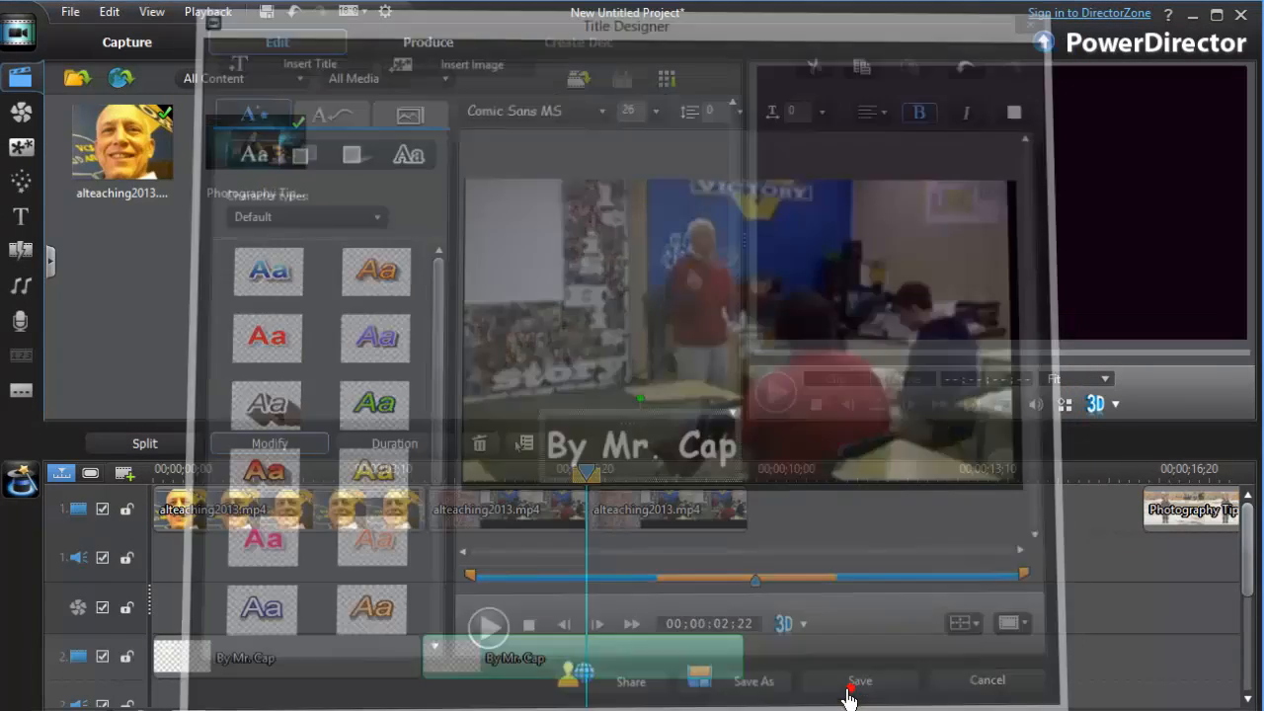
pyautogui.click(776, 393)
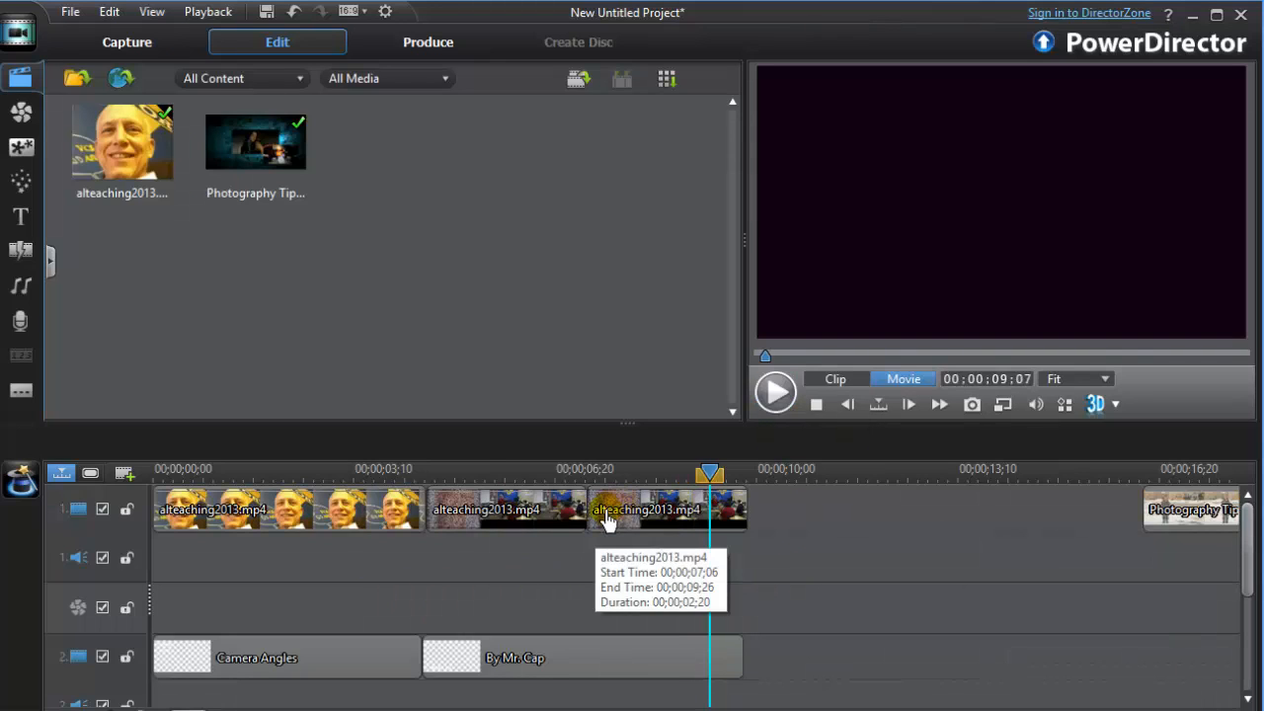
# - Move the Photography Tips clip earlier on the first video track to start at 00;00;13;18, keeping a gap after the third alteaching2013.mp4 clip
pyautogui.moveTo(713, 475); pyautogui.dragTo(677, 475)
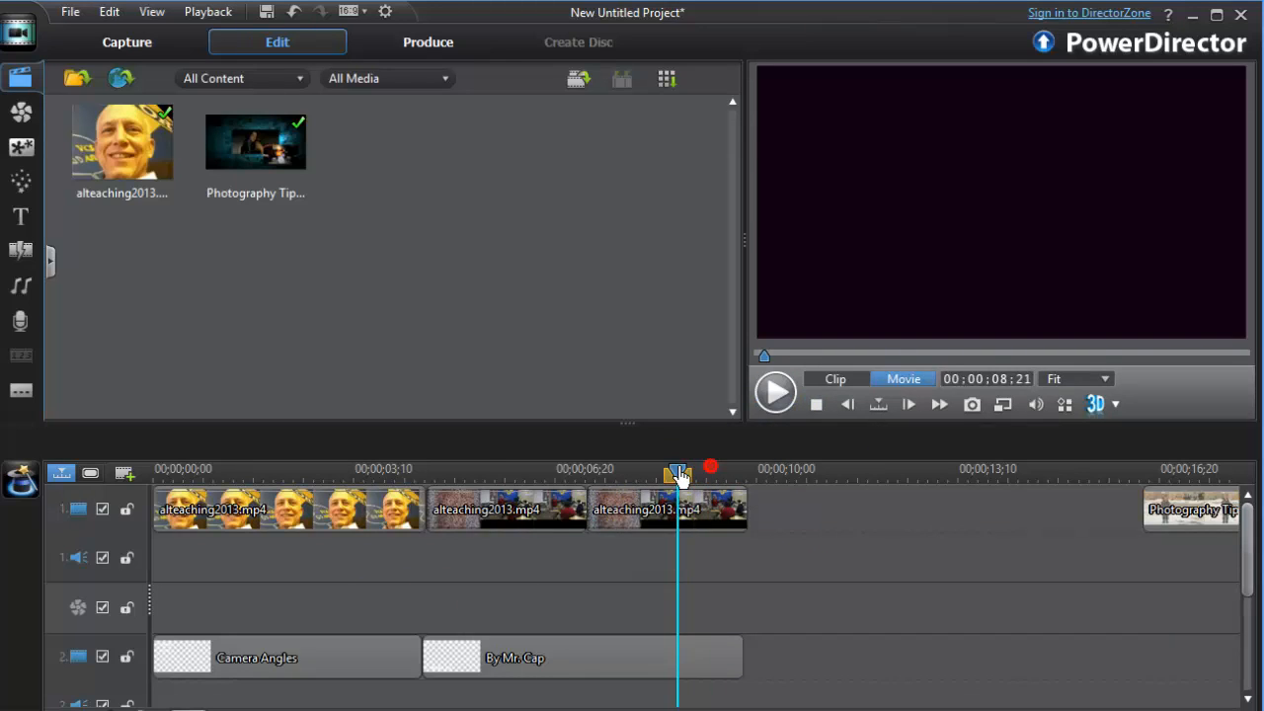
pyautogui.moveTo(1138, 527); pyautogui.dragTo(784, 515)
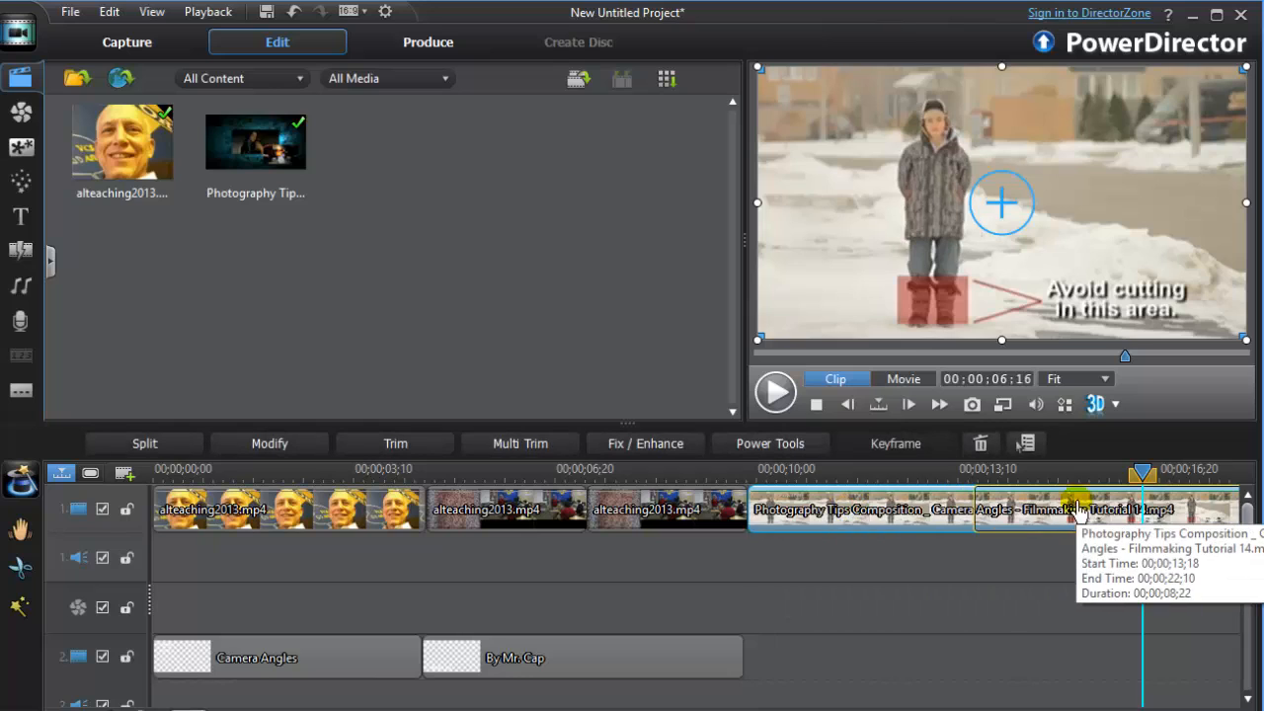
pyautogui.hotkey('ctrl', 'z')
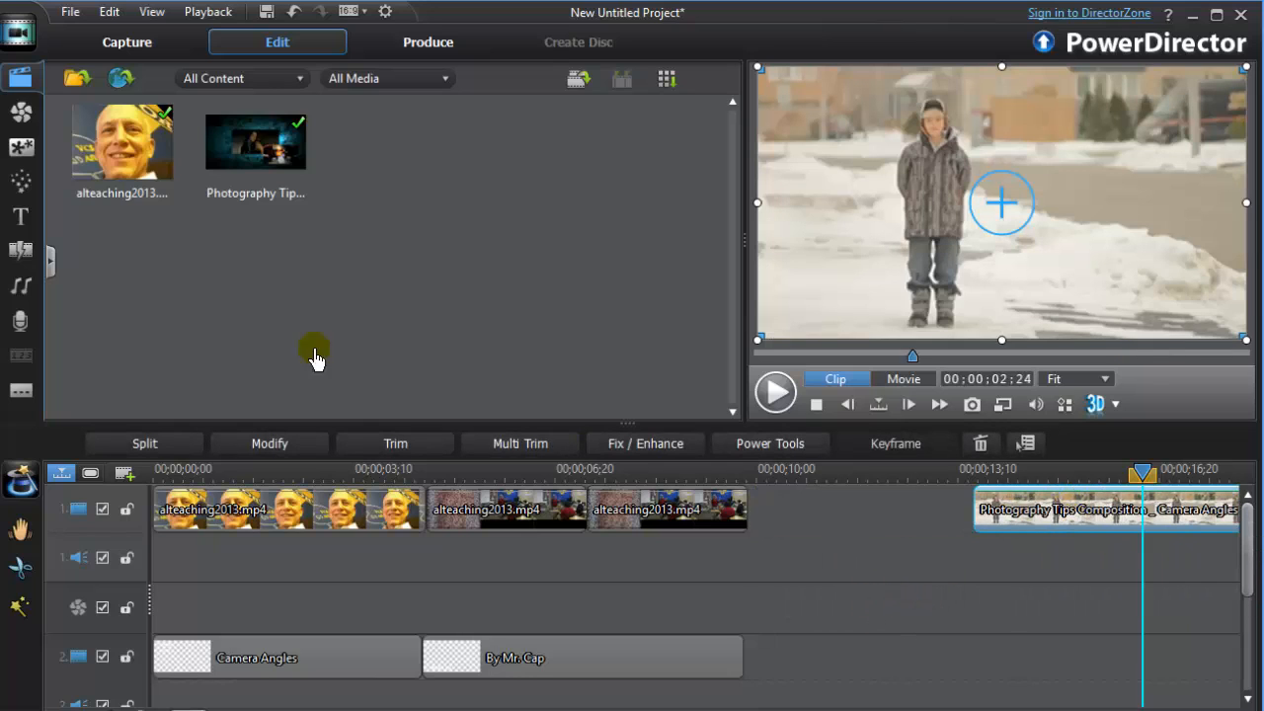
# - Add the saved custom title from the PowerDirector v8 category after the author credit on the second video track and shorten it to end at 00;00;16;19
pyautogui.click(22, 219)
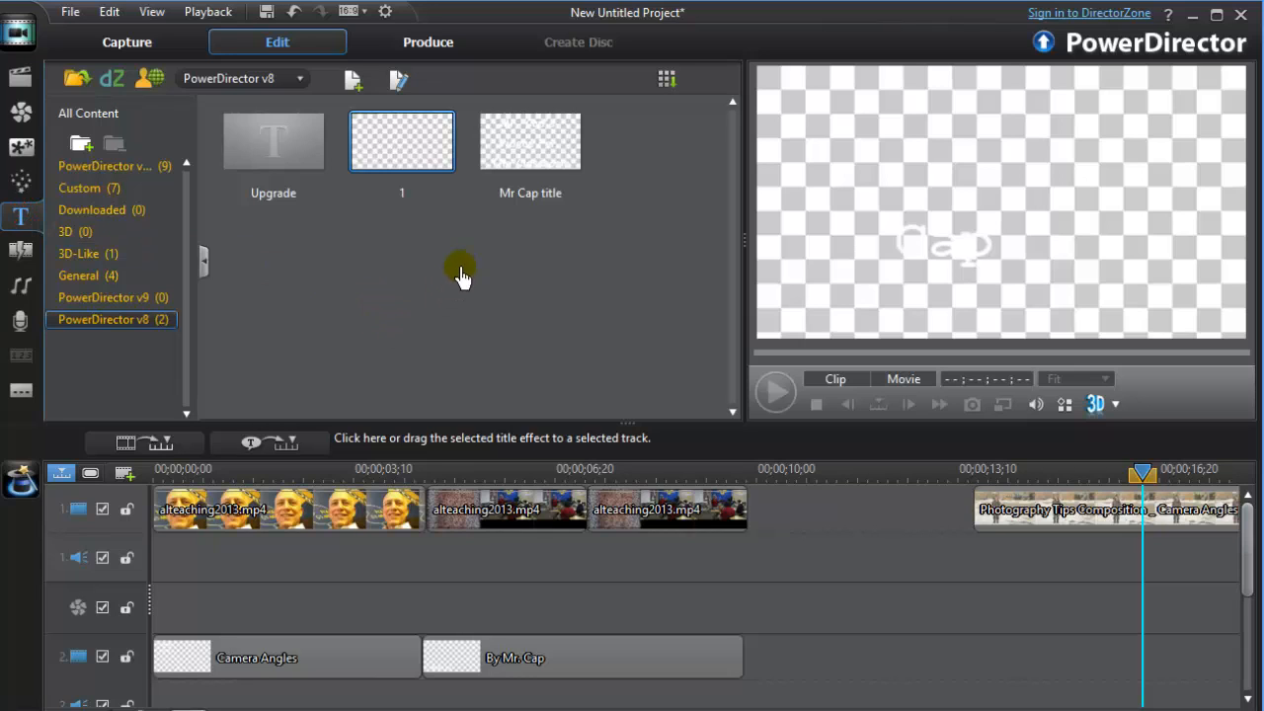
pyautogui.moveTo(516, 138); pyautogui.dragTo(751, 658)
pyautogui.click(936, 659)
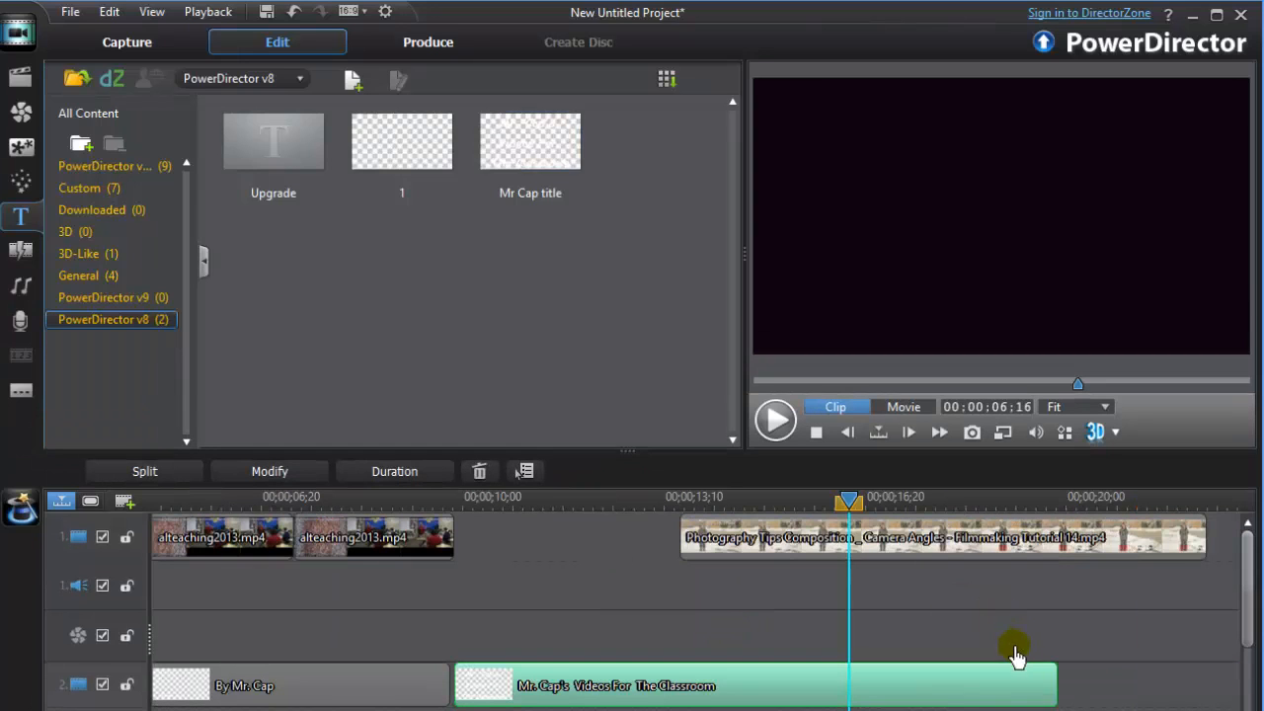
pyautogui.click(1029, 681)
pyautogui.click(883, 684)
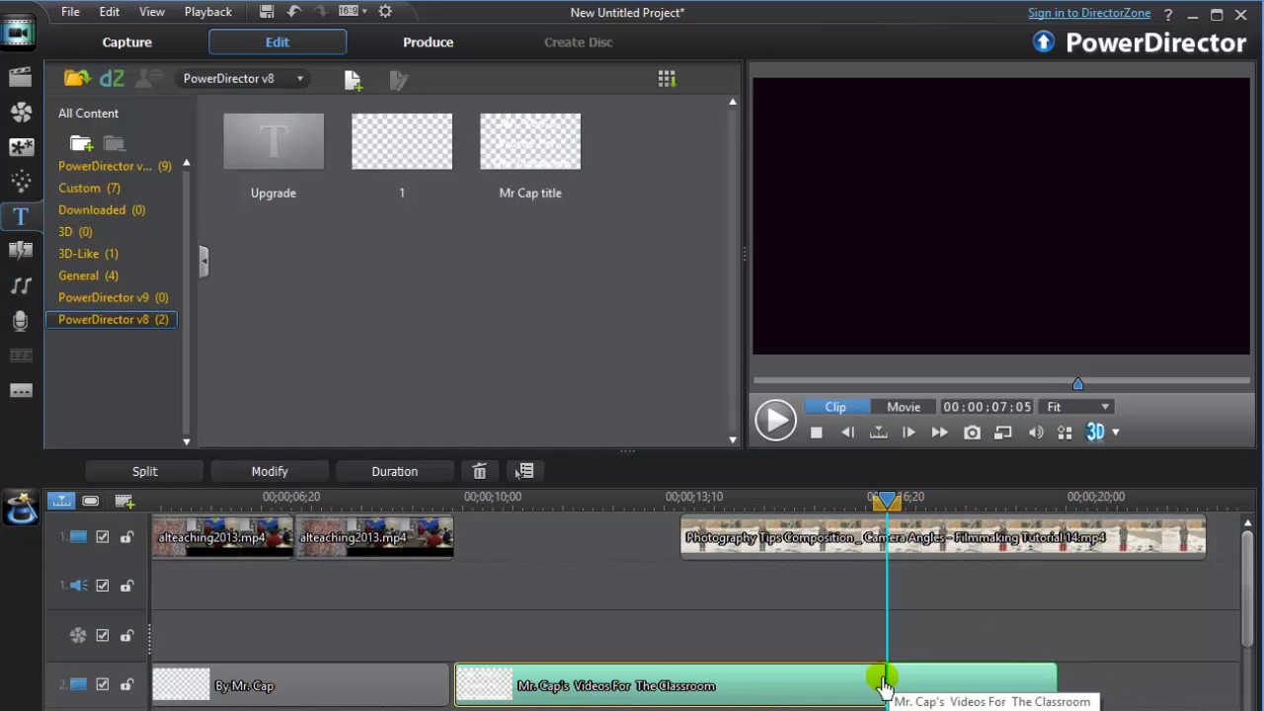
pyautogui.moveTo(884, 684); pyautogui.dragTo(863, 686)
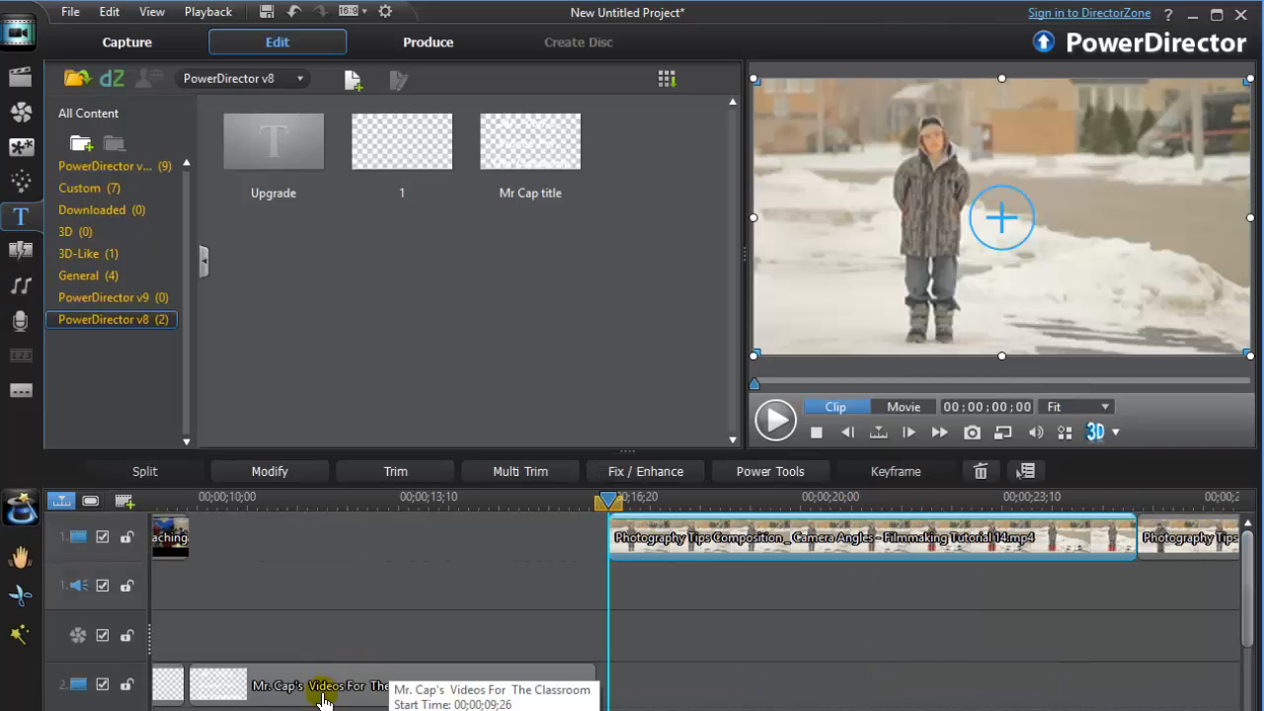
pyautogui.click(324, 699)
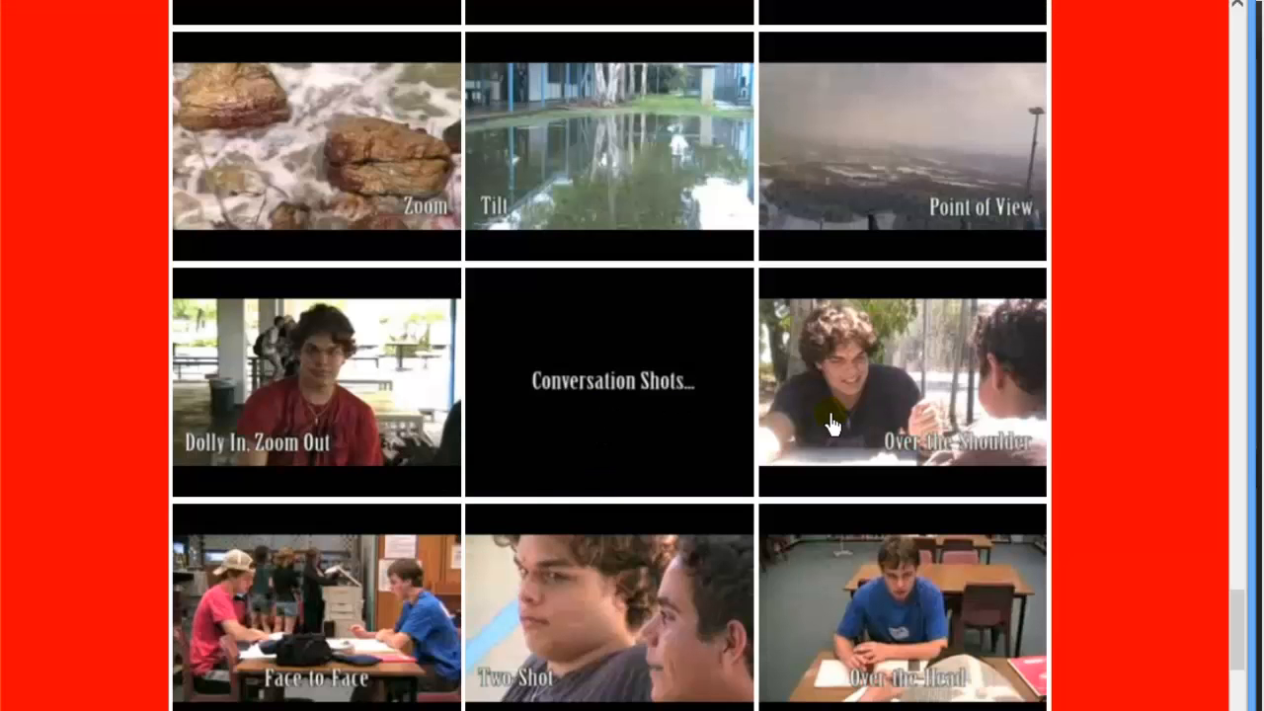
# - Review the example project's web page, highlighting the "1 Title" and "2 Name" headings and the section that follows them
pyautogui.scroll(20, 827, 405)
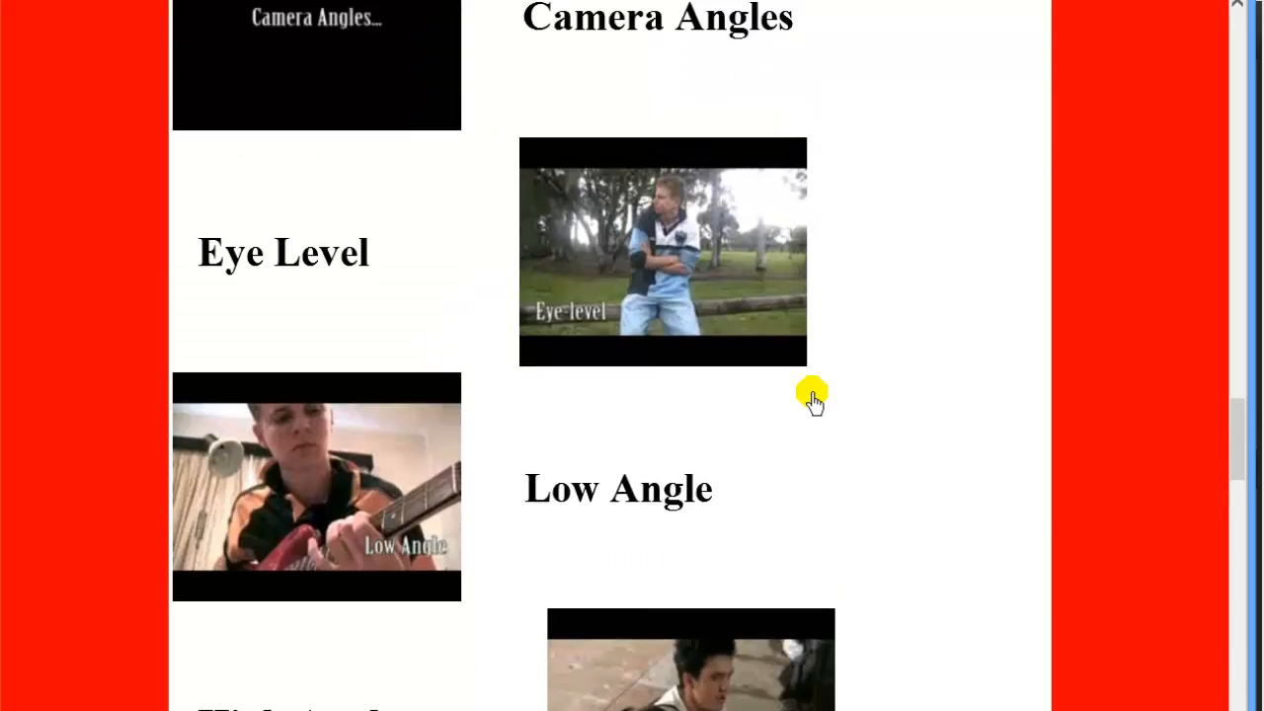
pyautogui.scroll(20, 814, 397)
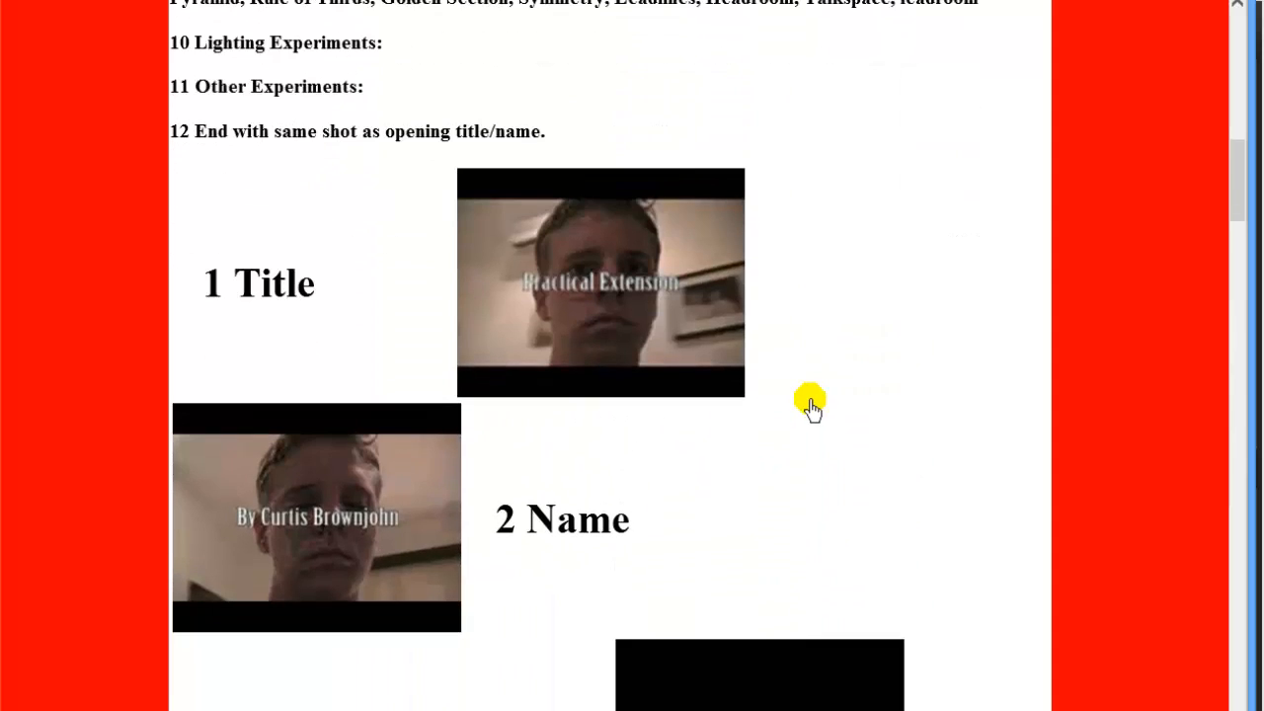
pyautogui.moveTo(341, 284); pyautogui.dragTo(178, 283)
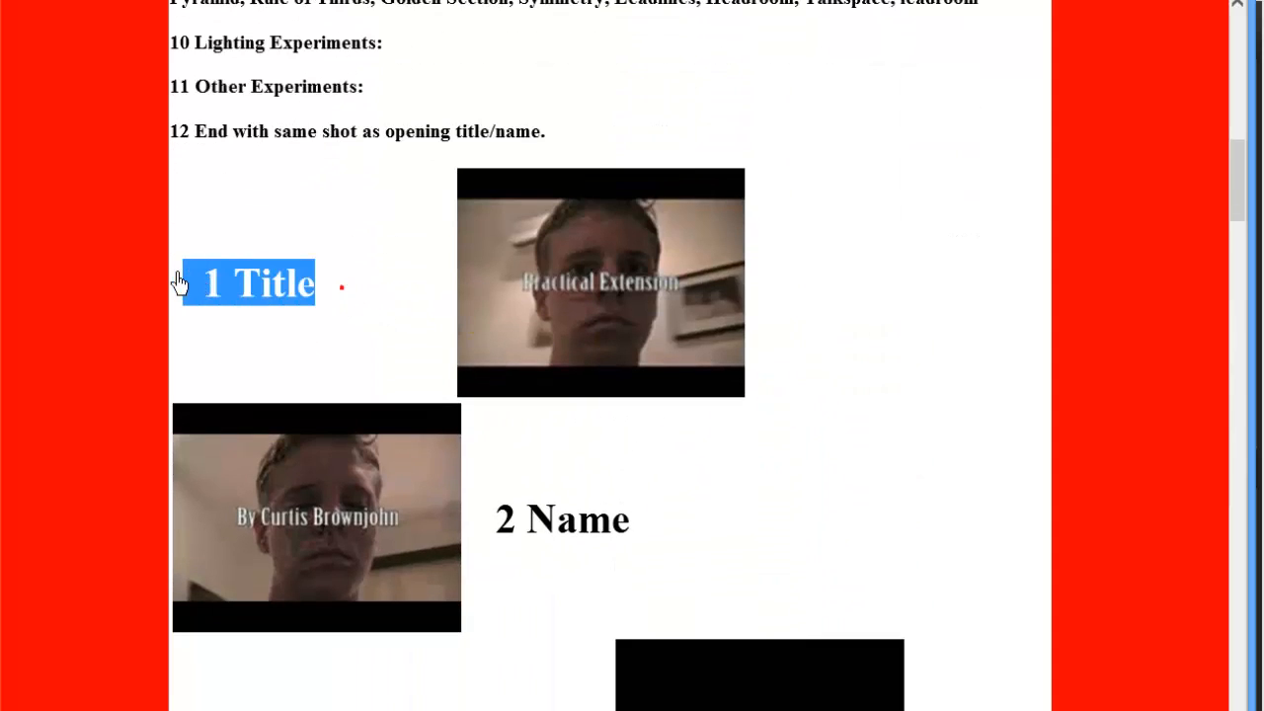
pyautogui.moveTo(484, 520); pyautogui.dragTo(716, 505)
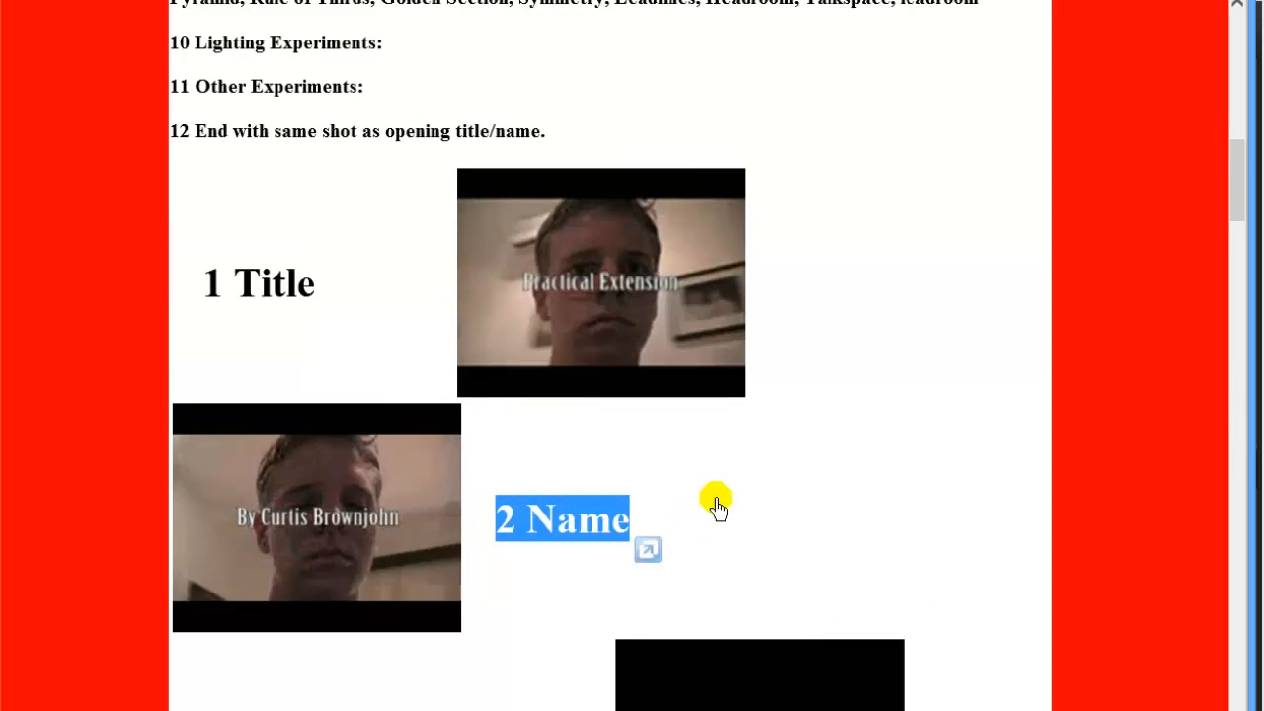
pyautogui.click(716, 505)
pyautogui.scroll(-3, 669, 488)
pyautogui.moveTo(477, 414); pyautogui.dragTo(217, 424)
pyautogui.click(549, 420)
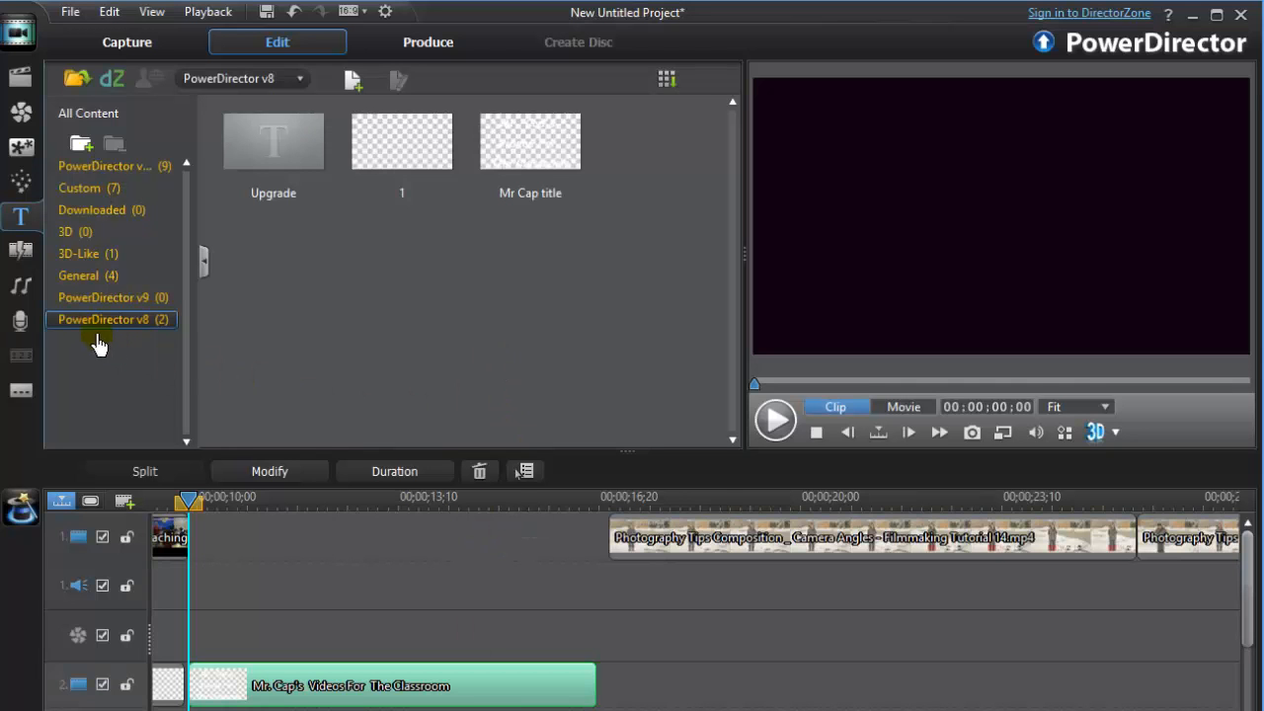
# - Replace the newly added title's text with "Camera Shots", place it in the middle of the frame and save the title
pyautogui.click(532, 145)
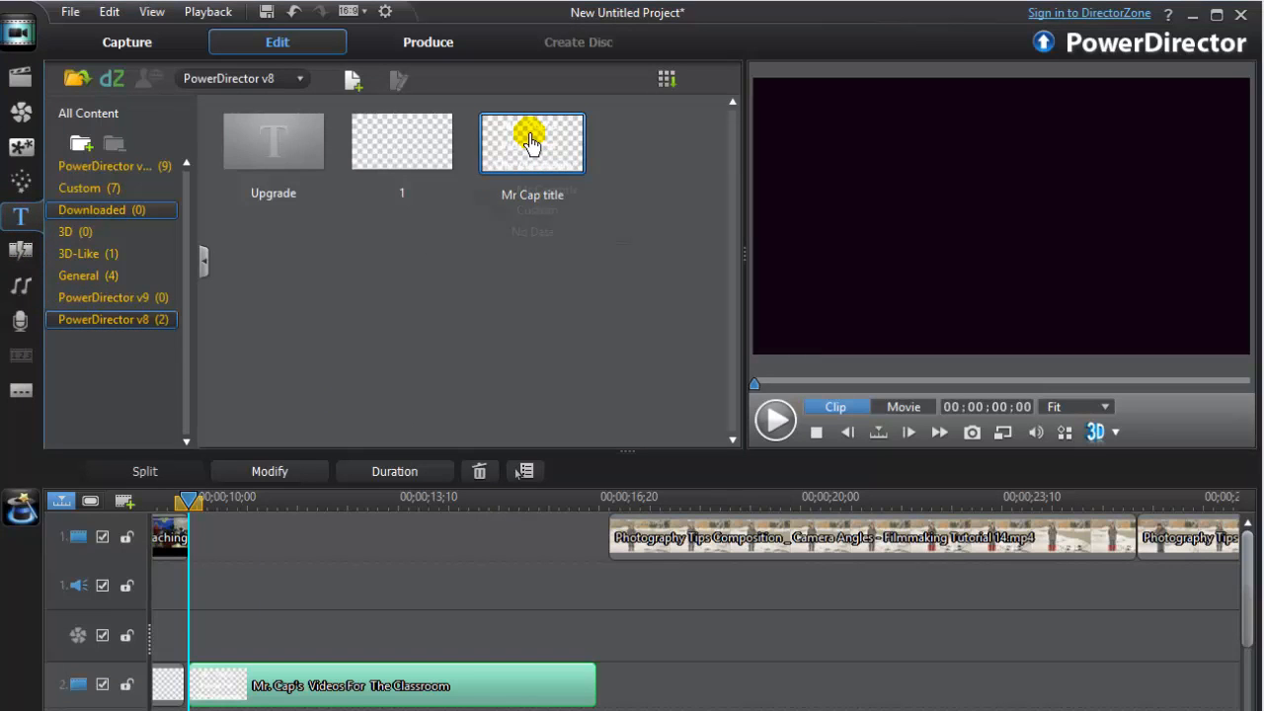
pyautogui.moveTo(532, 144); pyautogui.dragTo(357, 686)
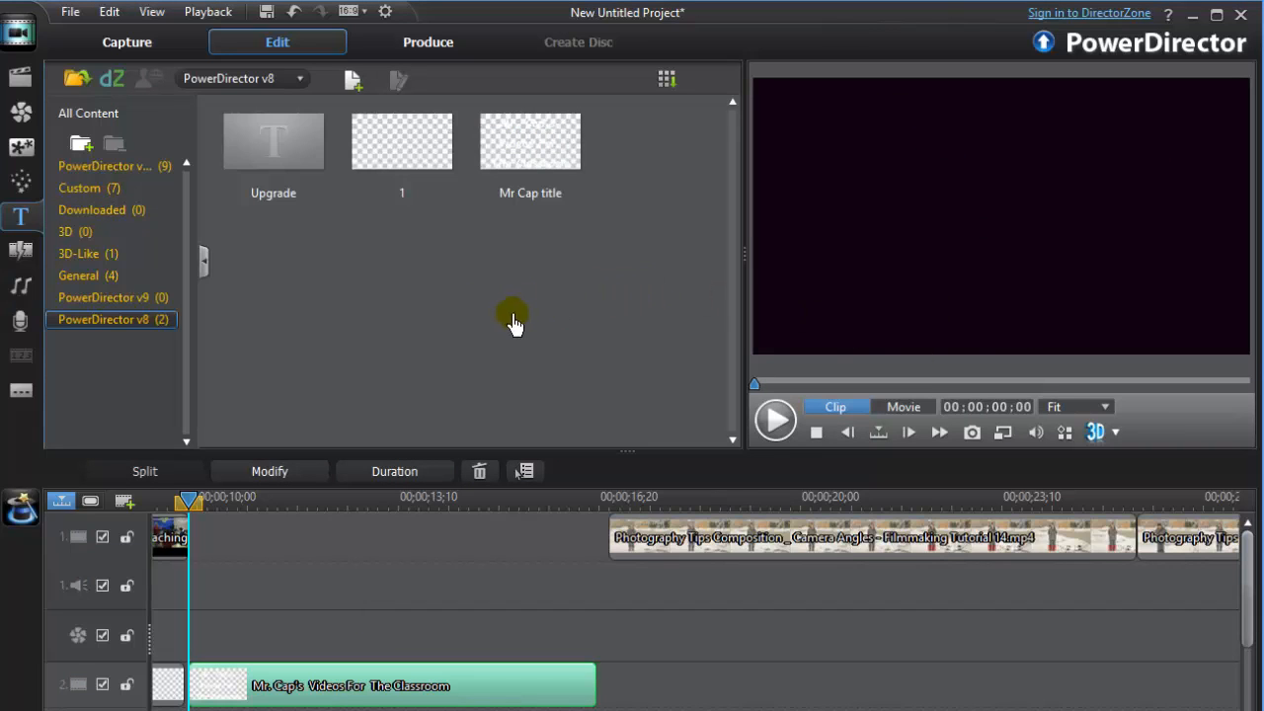
pyautogui.click(270, 472)
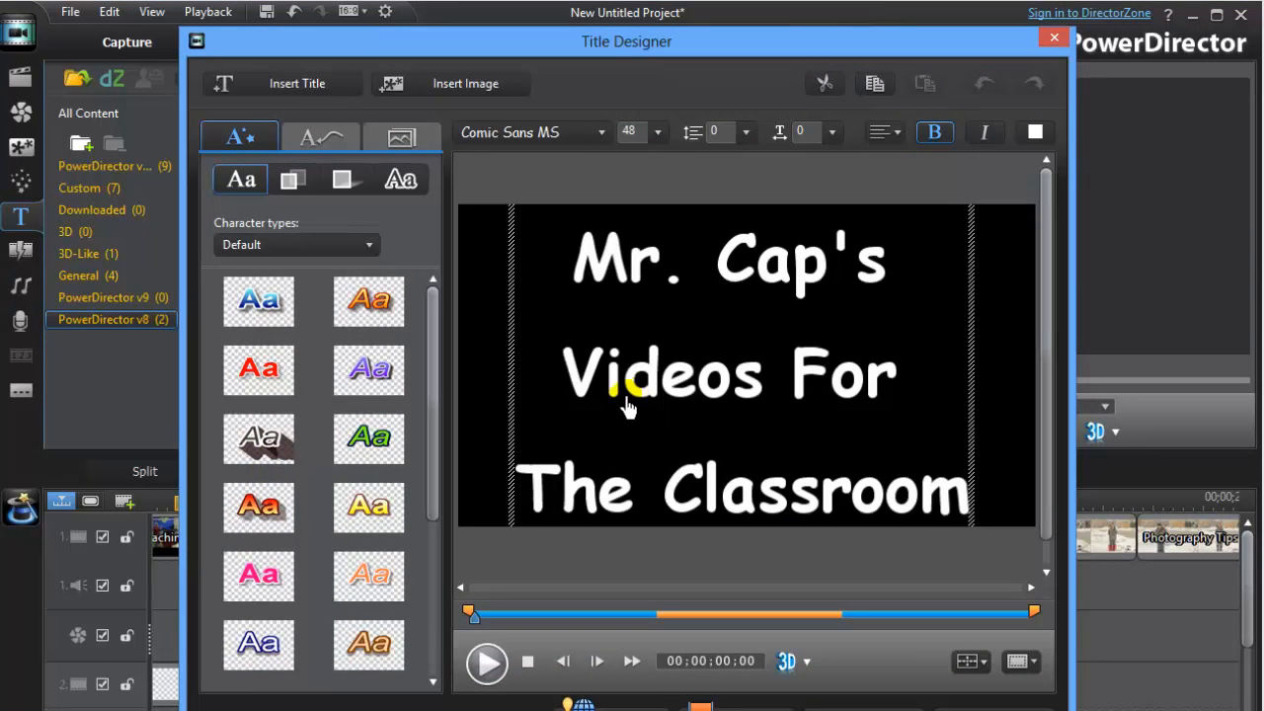
pyautogui.moveTo(593, 274); pyautogui.dragTo(978, 511)
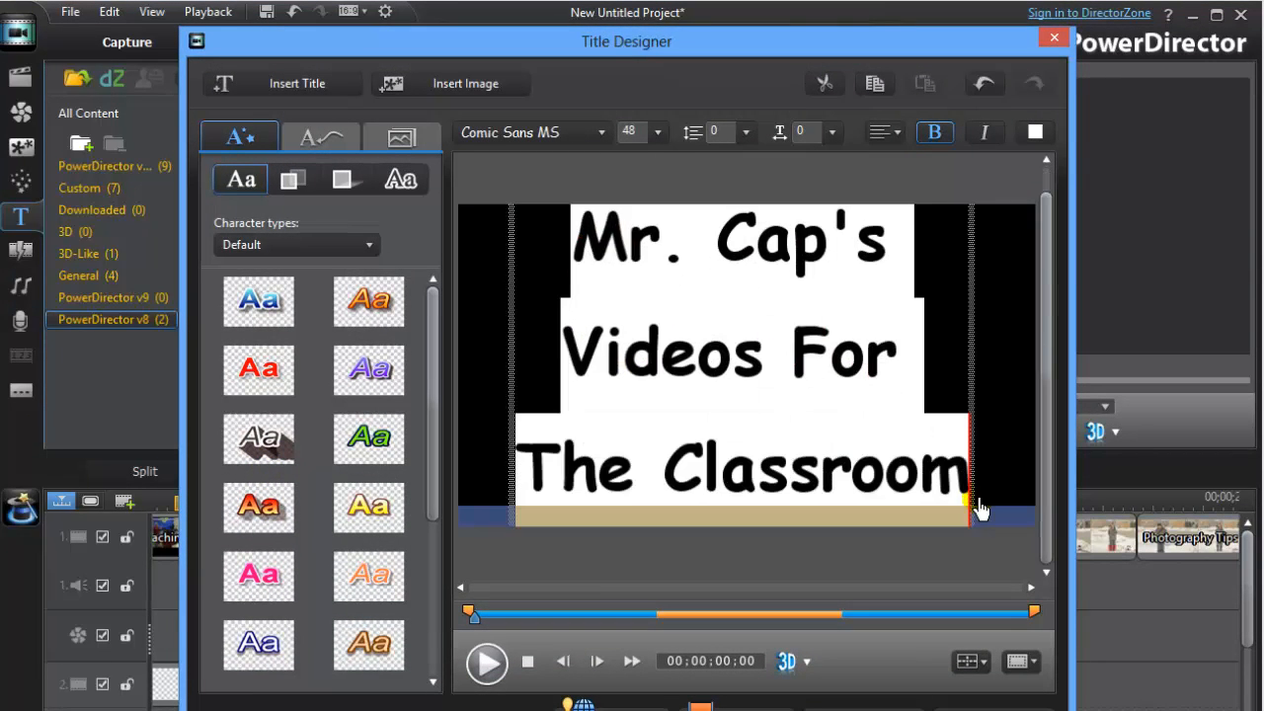
pyautogui.write('Camera')
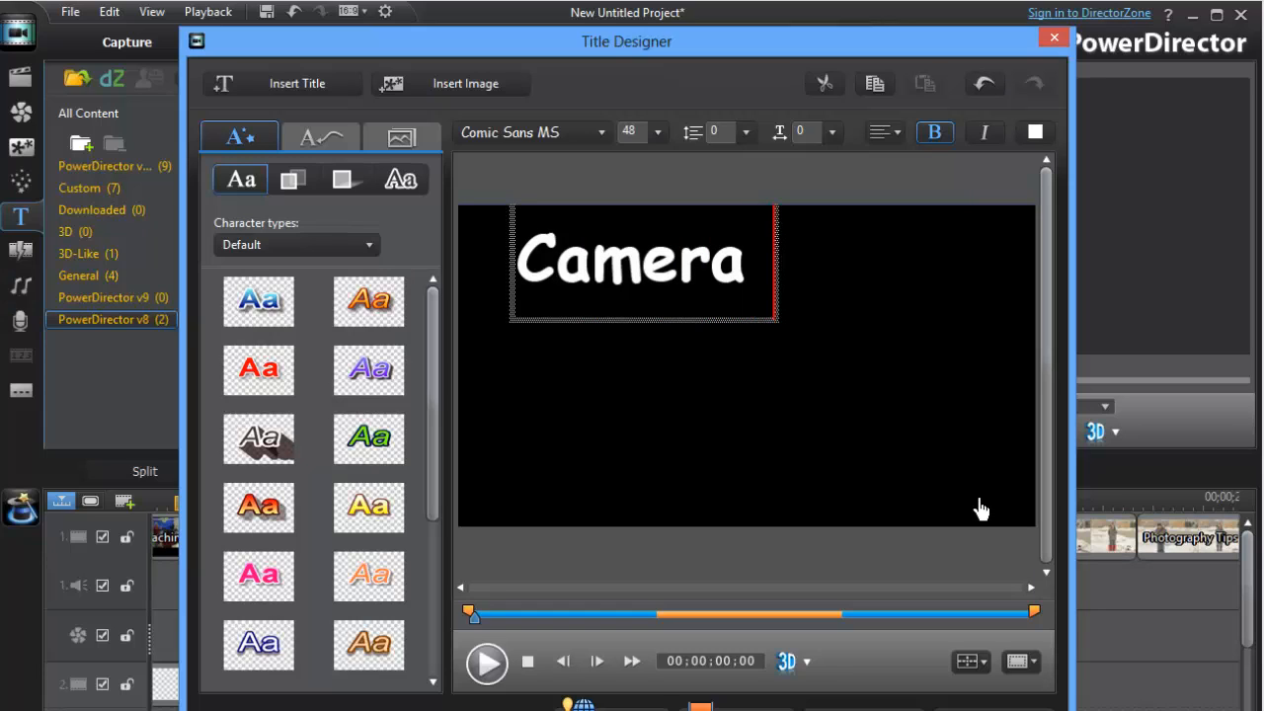
pyautogui.write(' Shots')
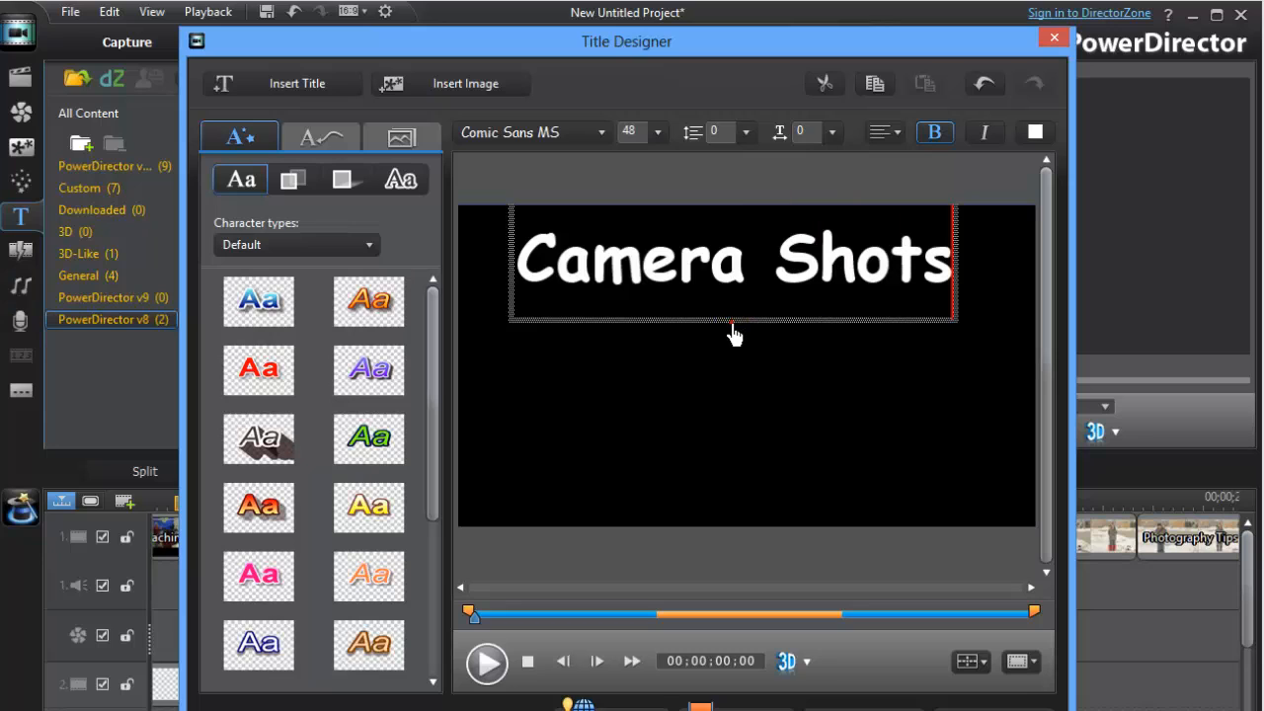
pyautogui.moveTo(732, 326); pyautogui.dragTo(740, 428)
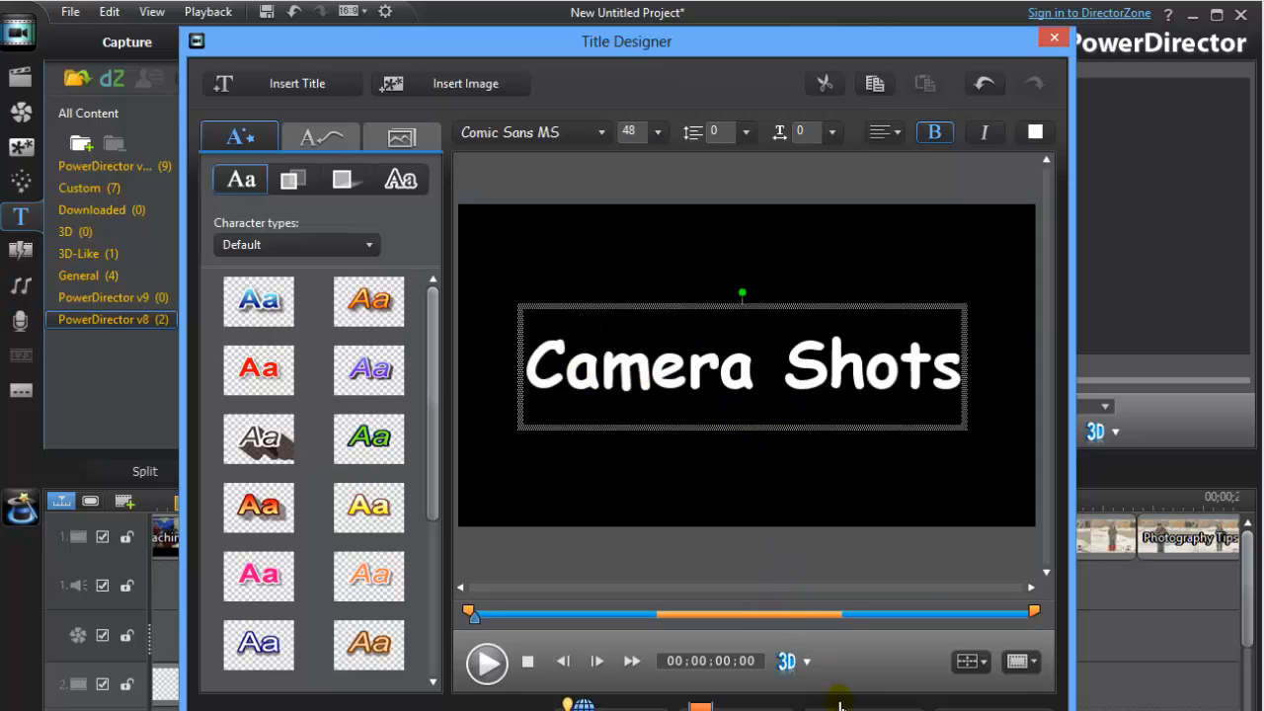
pyautogui.click(839, 705)
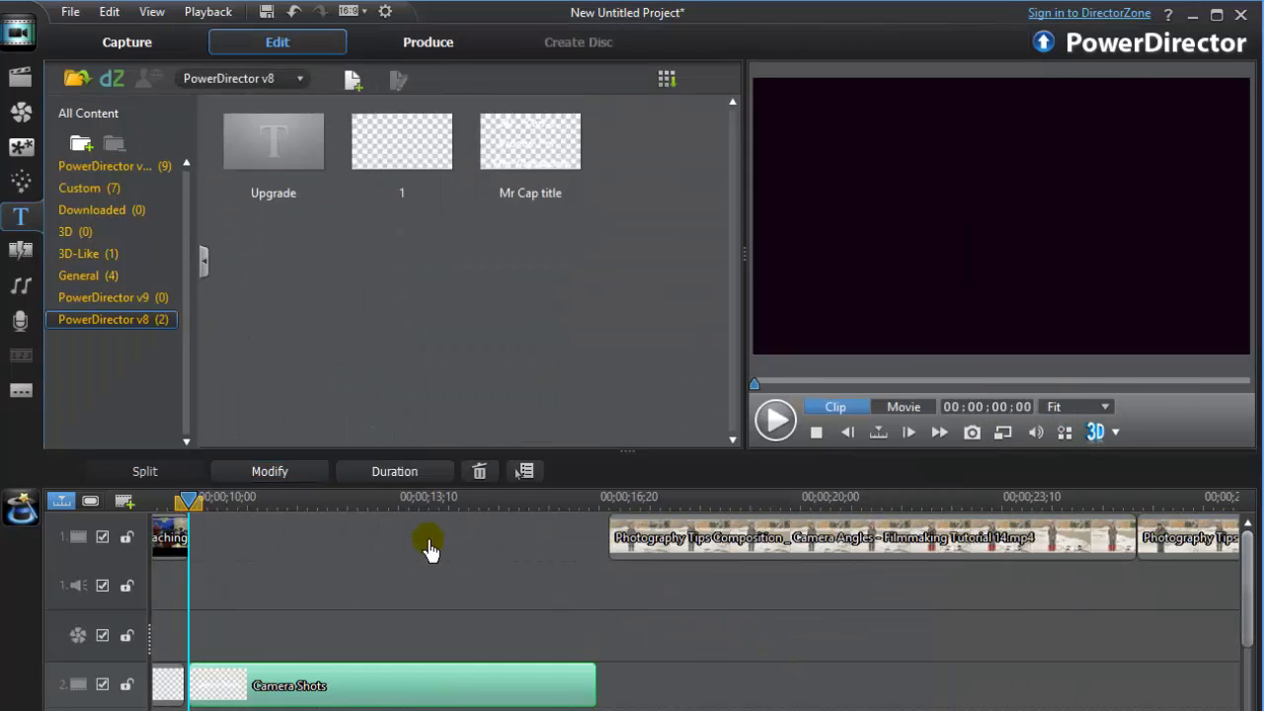
# - Move the "Camera Shots" title up to the first video track, snapped to the end of the third alteaching2013.mp4 clip
pyautogui.moveTo(188, 502); pyautogui.dragTo(305, 506)
pyautogui.click(351, 699)
pyautogui.moveTo(352, 699); pyautogui.dragTo(358, 570)
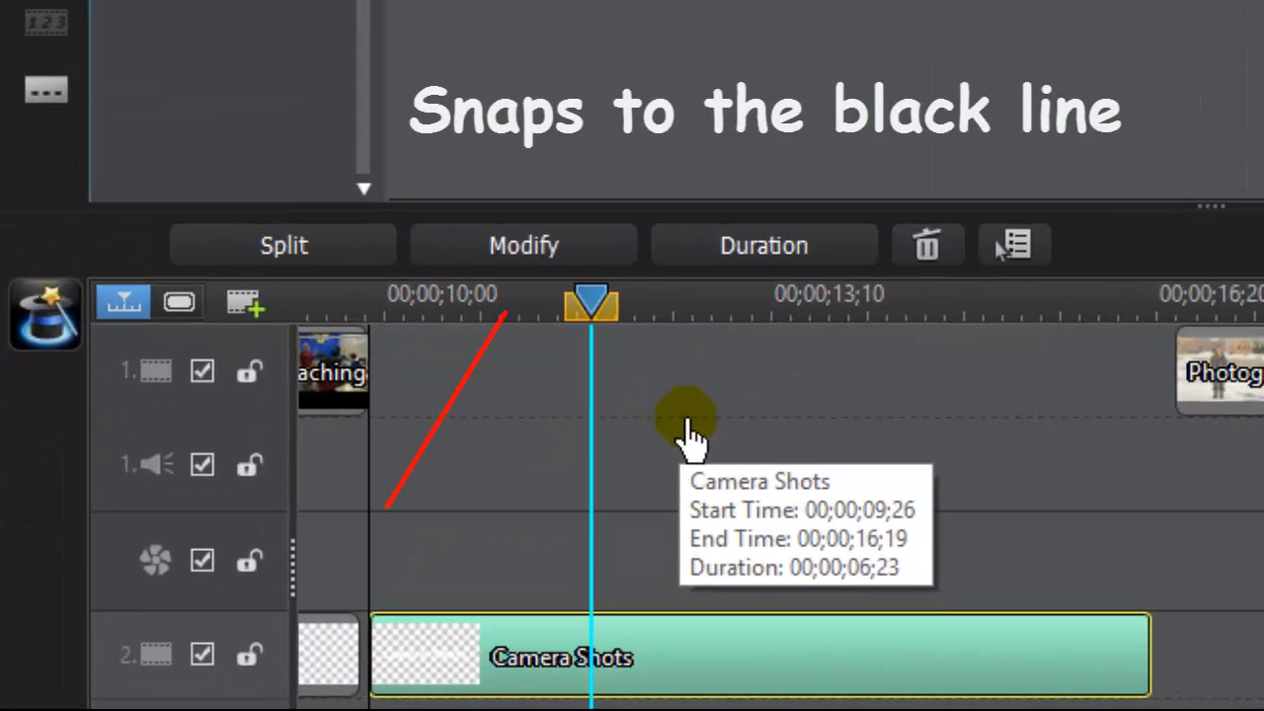
pyautogui.moveTo(688, 434); pyautogui.dragTo(688, 424)
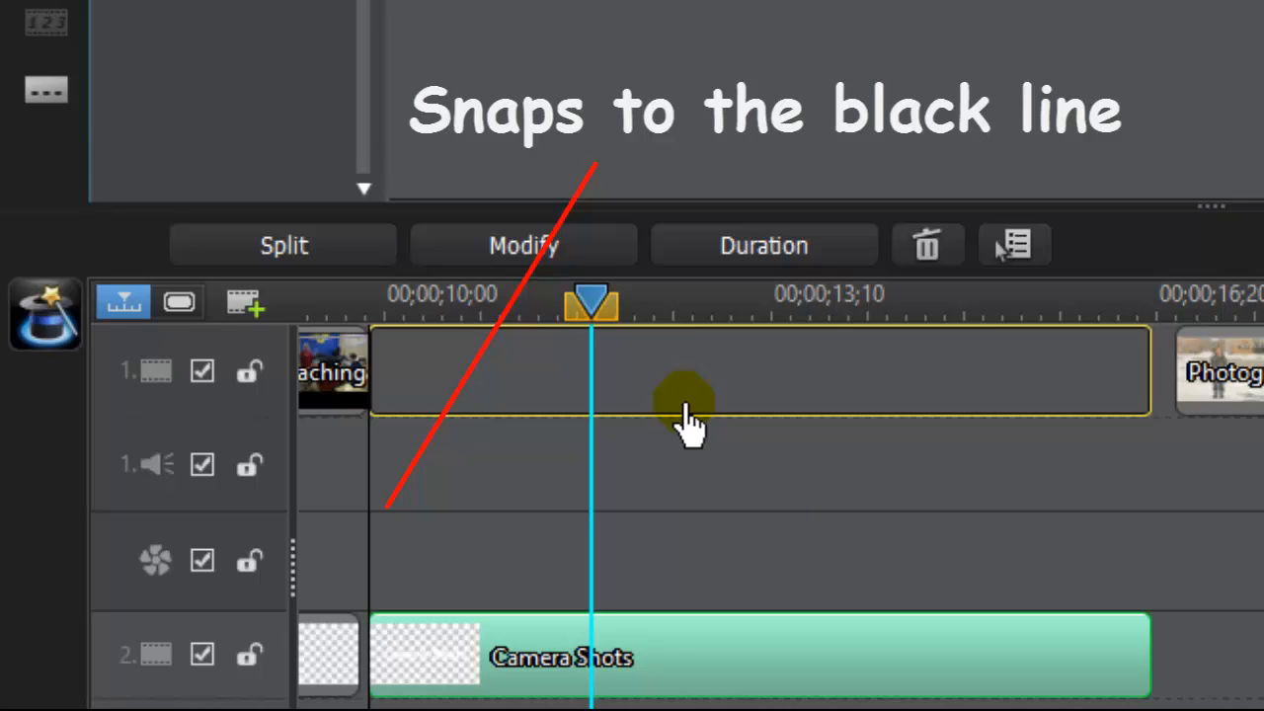
pyautogui.moveTo(688, 422); pyautogui.dragTo(685, 417)
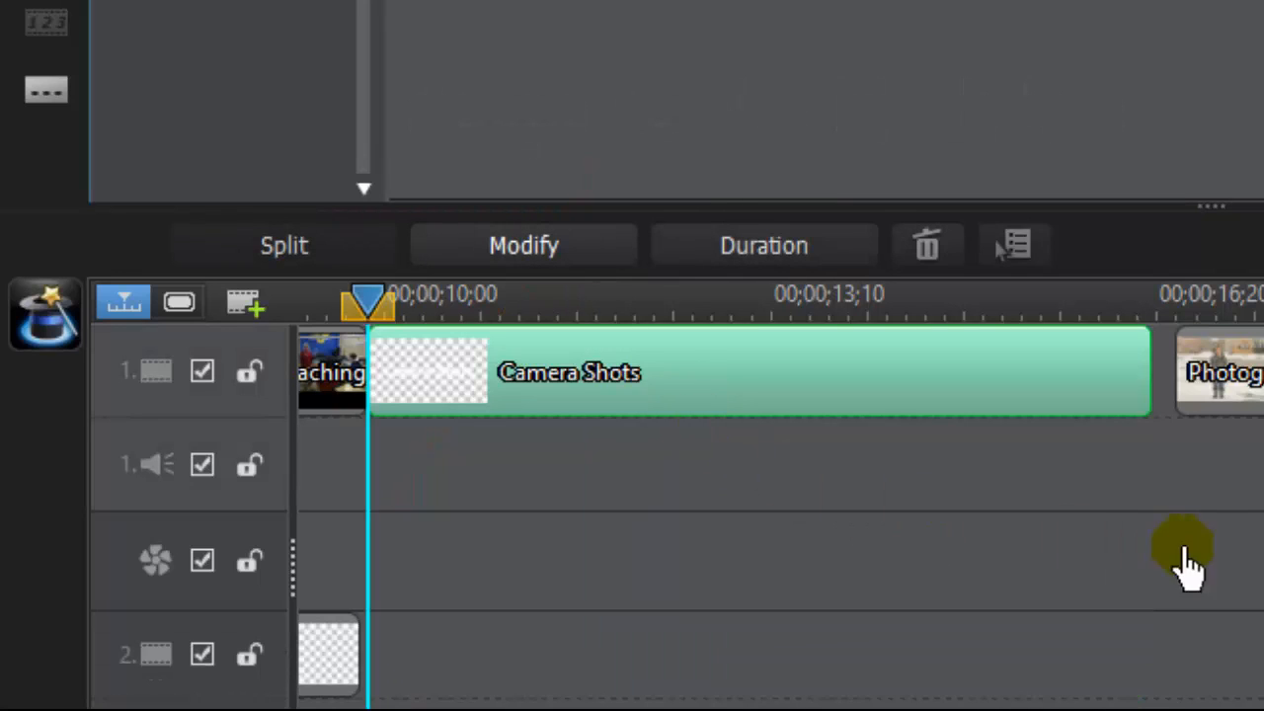
# - Play back the movie from near the end of the third alteaching2013.mp4 clip into the "Camera Shots" title
pyautogui.click(1229, 400)
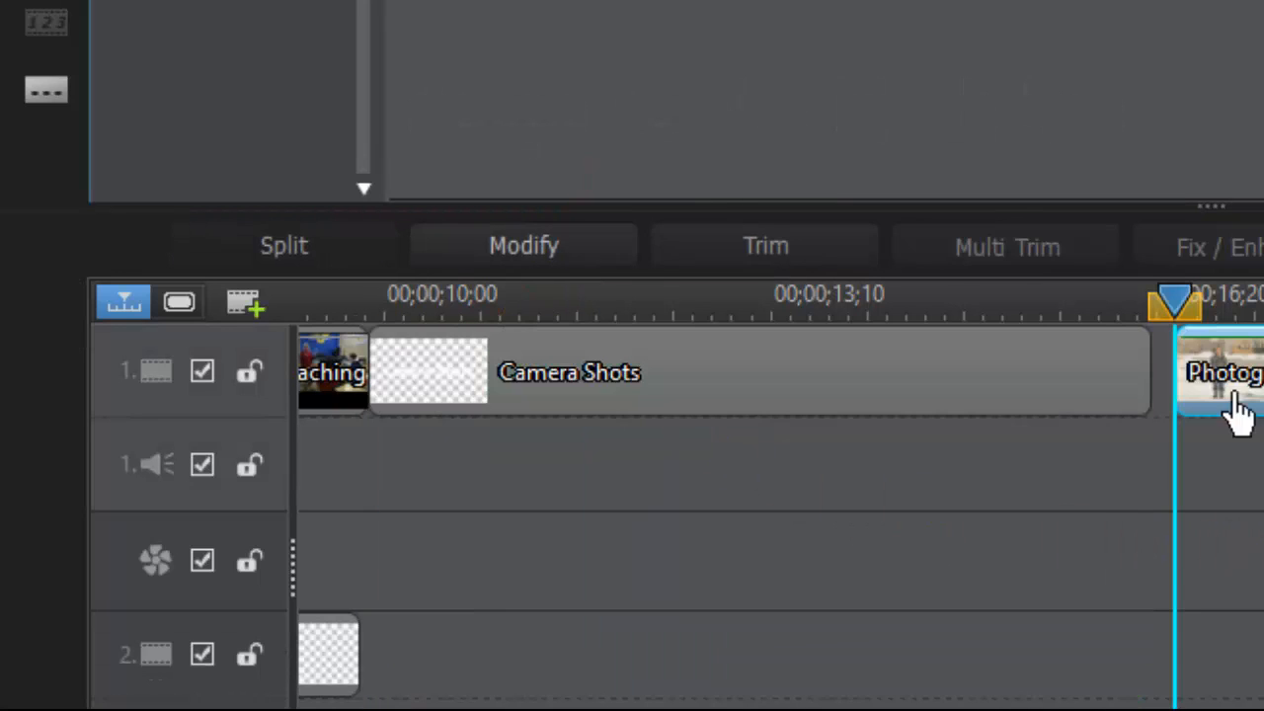
pyautogui.click(345, 301)
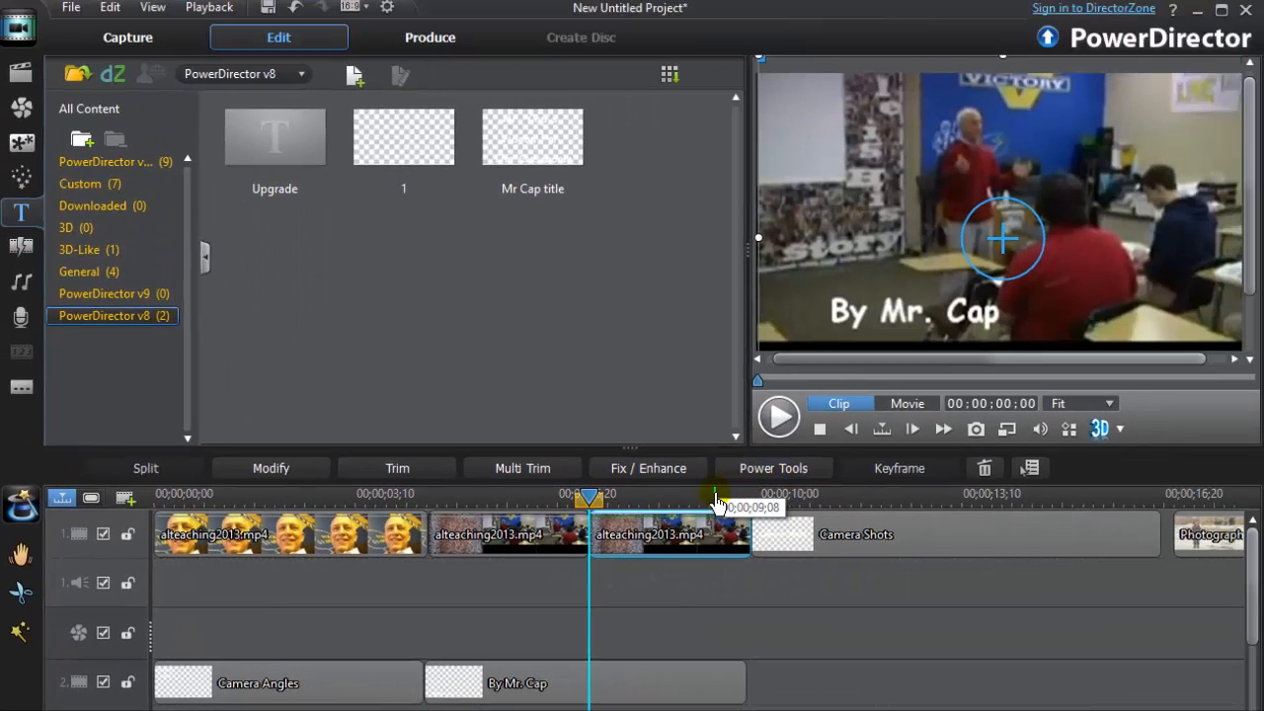
pyautogui.click(718, 503)
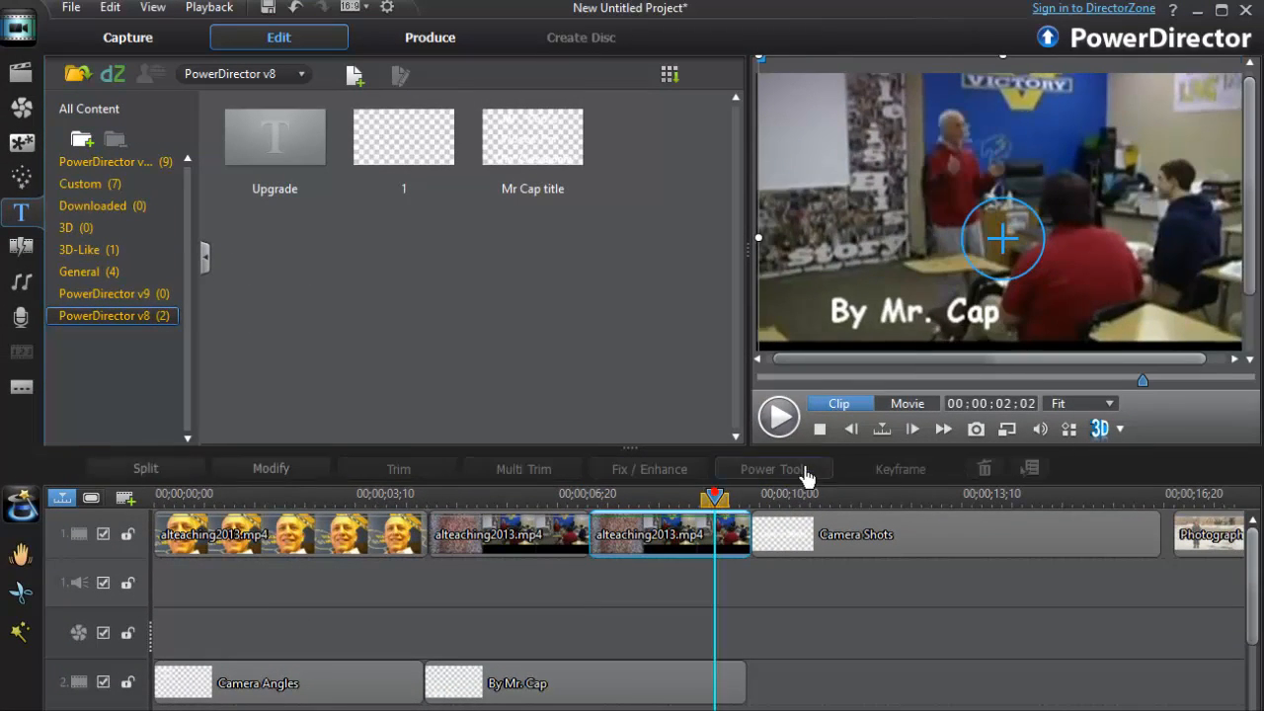
pyautogui.click(778, 416)
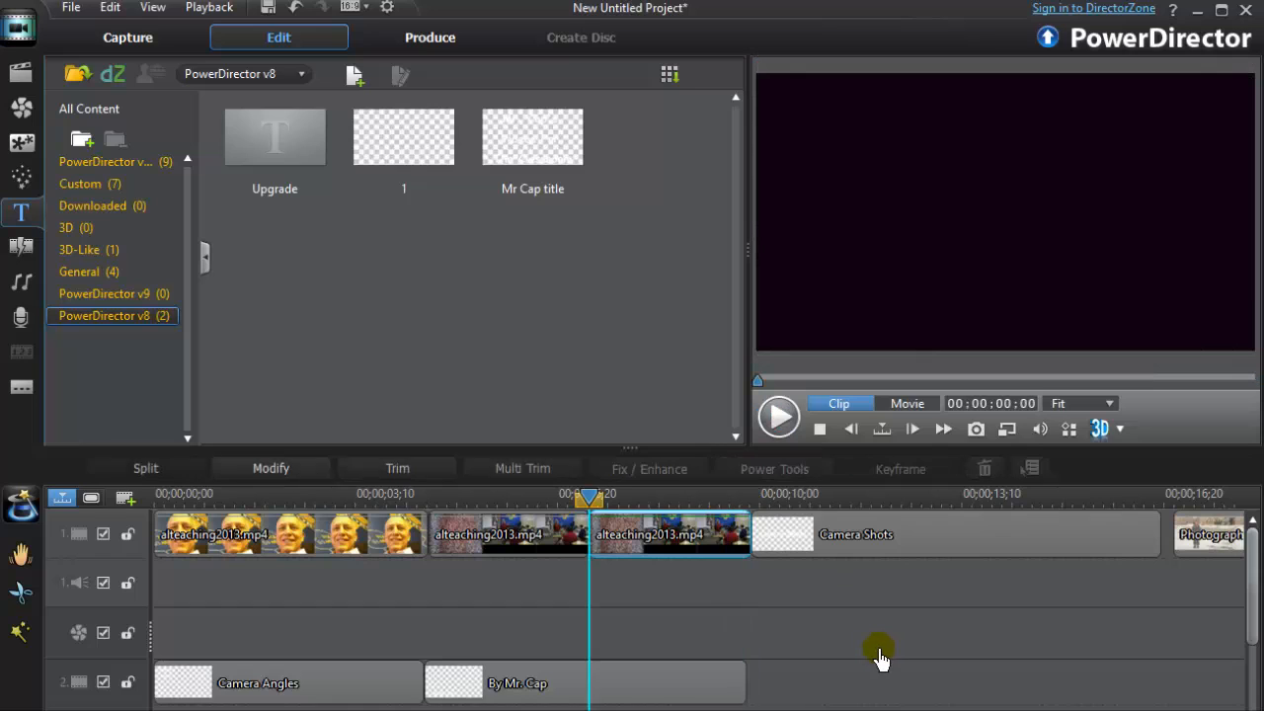
pyautogui.click(878, 655)
pyautogui.click(707, 502)
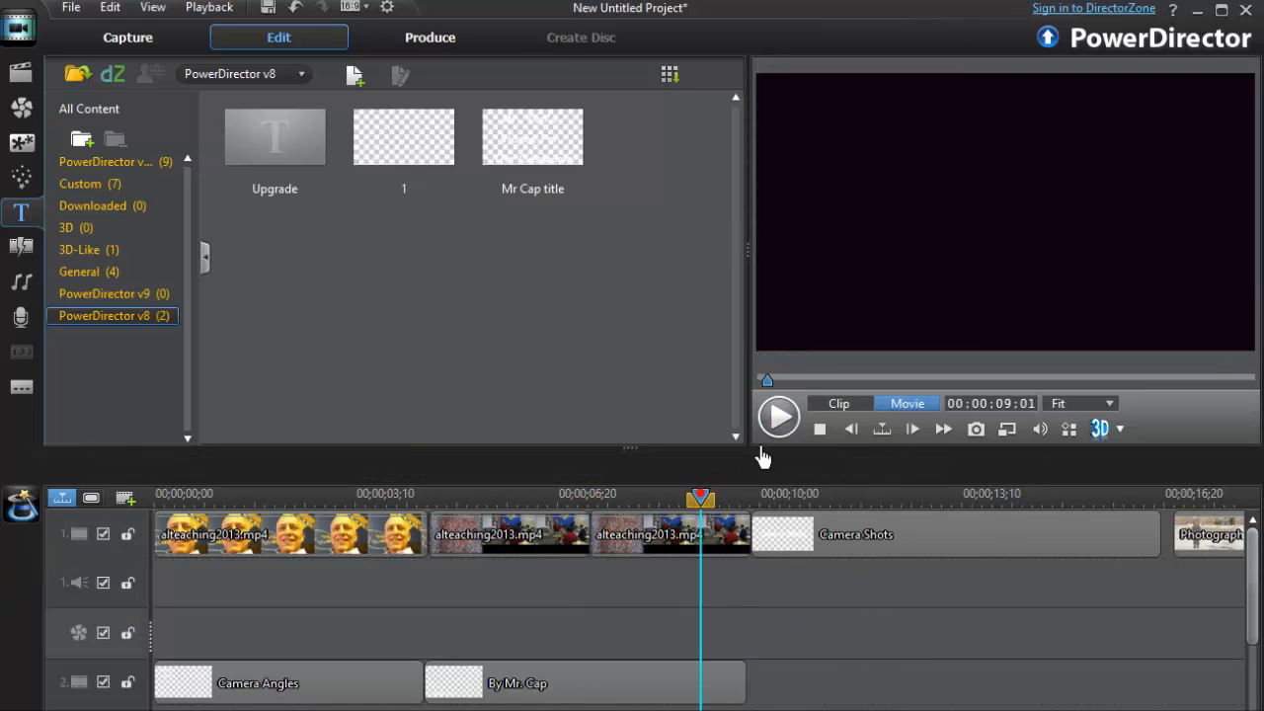
pyautogui.click(778, 416)
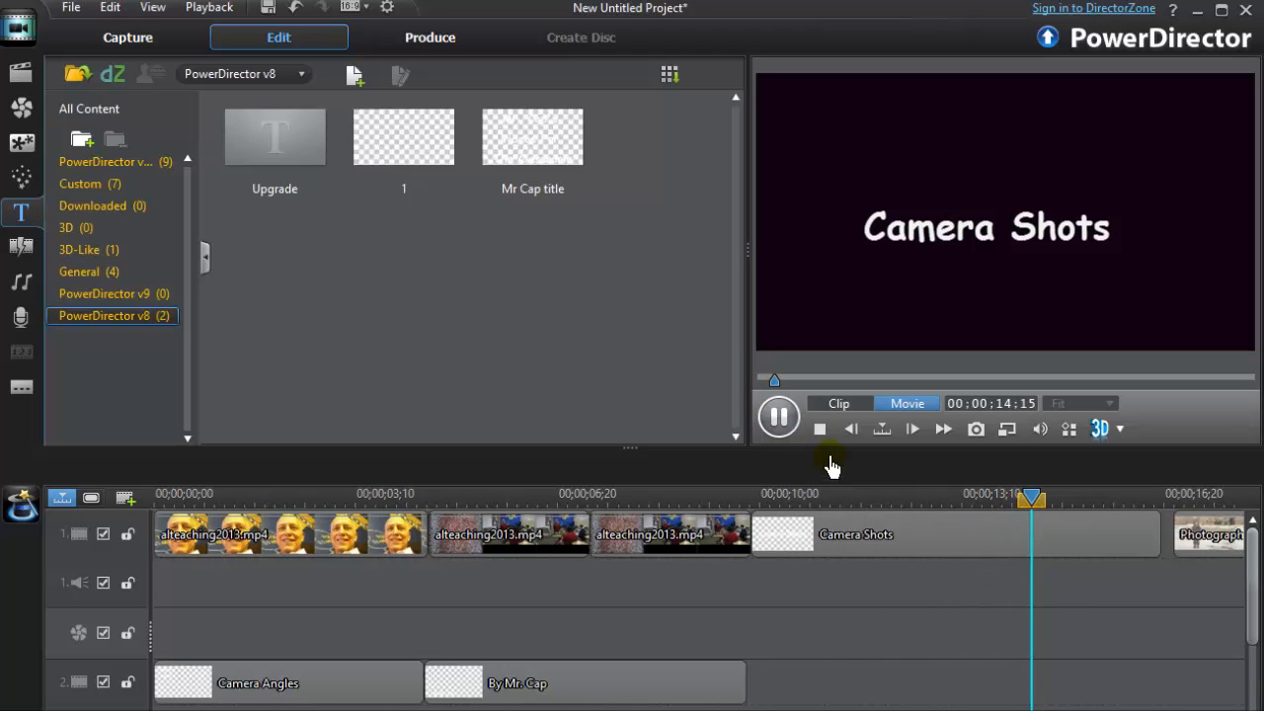
pyautogui.click(778, 416)
# - Shorten the "Camera Shots" title to end at about 00;00;14;20, moving the following clips along, and play back the result
pyautogui.click(967, 544)
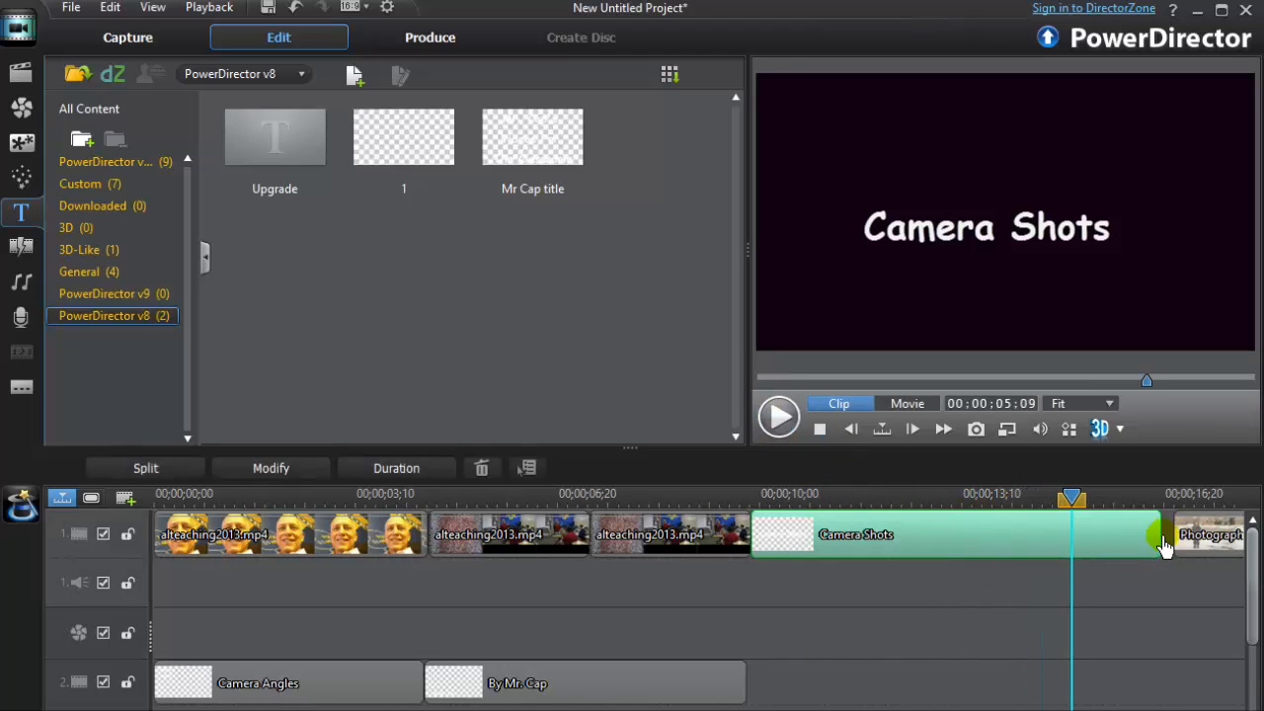
pyautogui.moveTo(1160, 538); pyautogui.dragTo(880, 501)
pyautogui.click(982, 606)
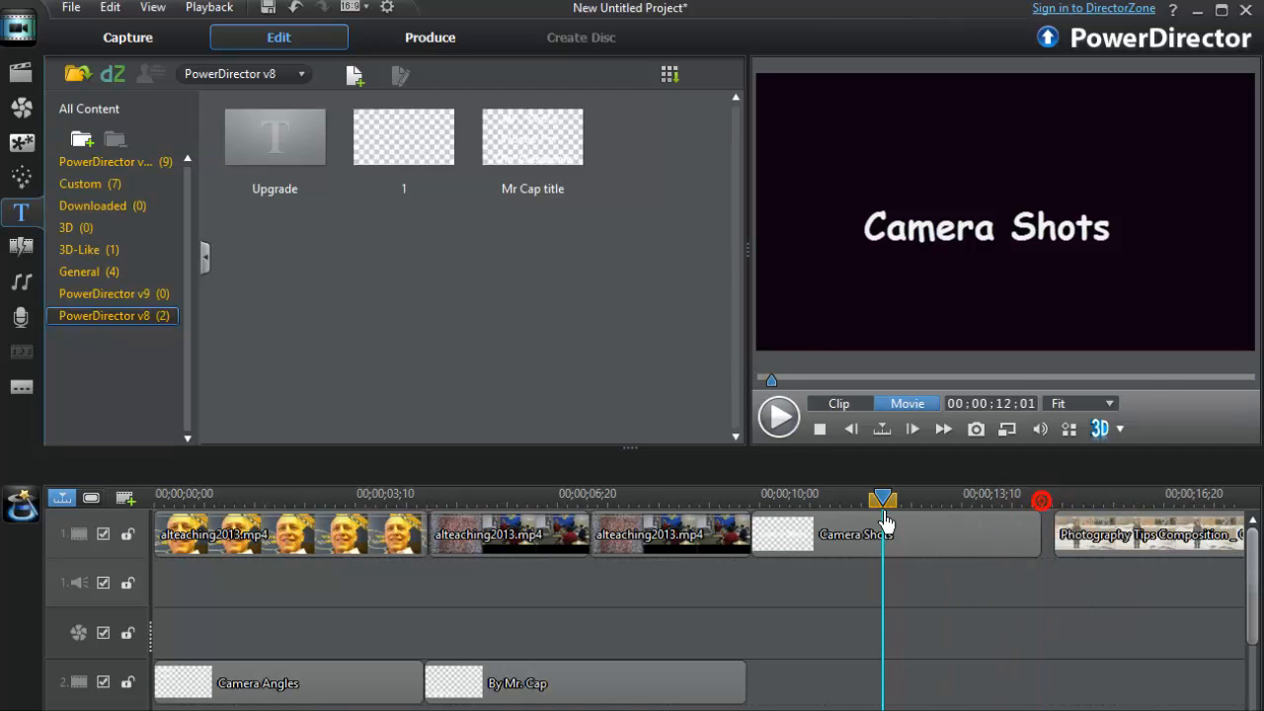
pyautogui.click(778, 415)
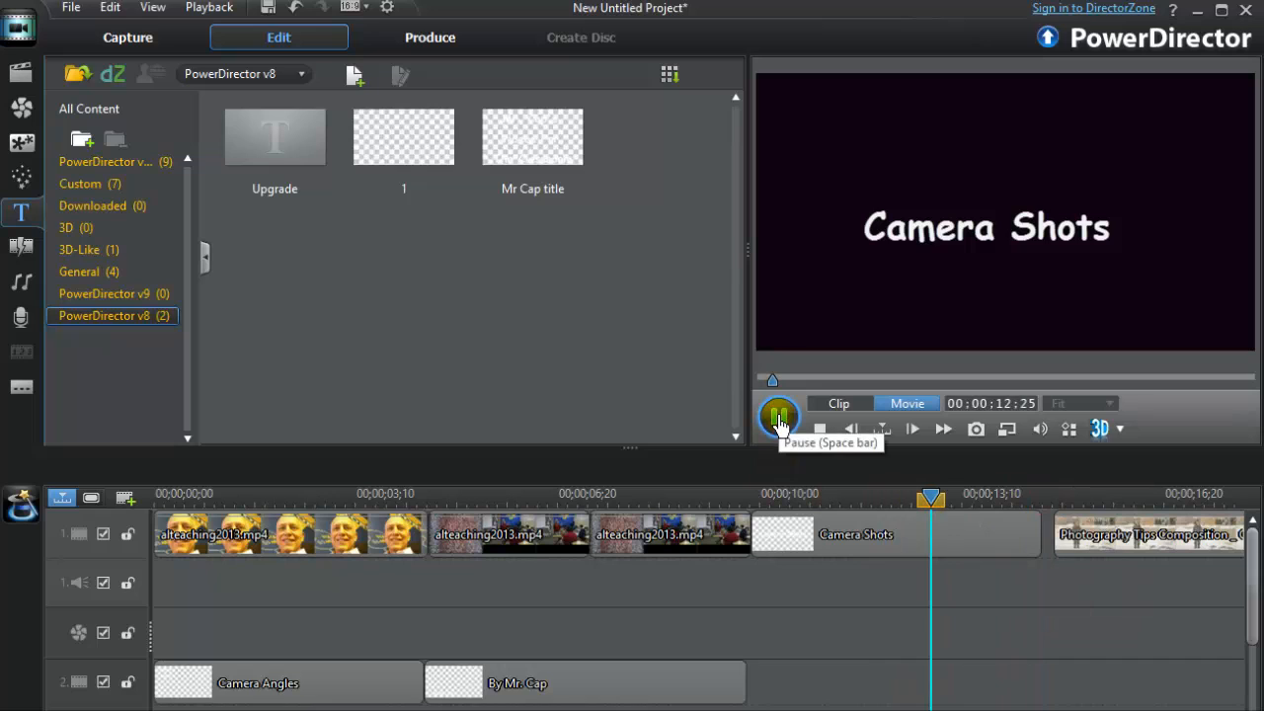
pyautogui.click(778, 419)
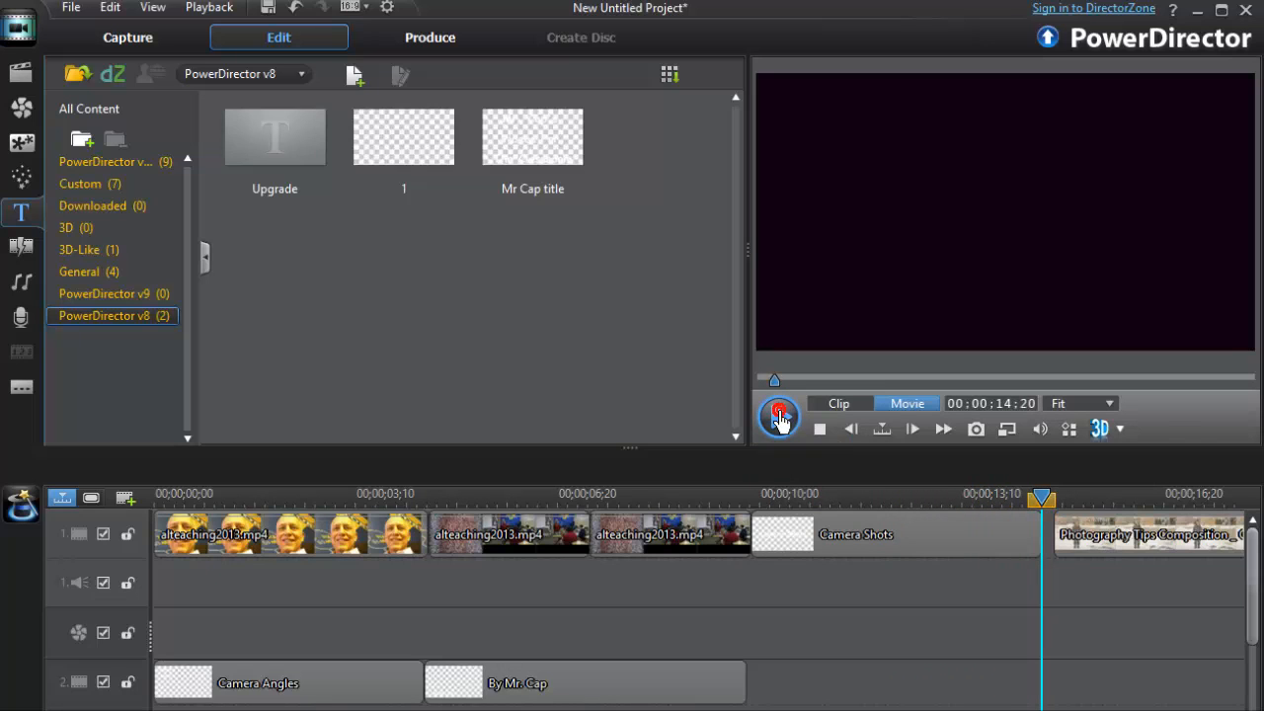
# - Close the gap after the "Camera Shots" title by moving the first Photography Tips clip to start at 00;00;14;20
pyautogui.click(1140, 541)
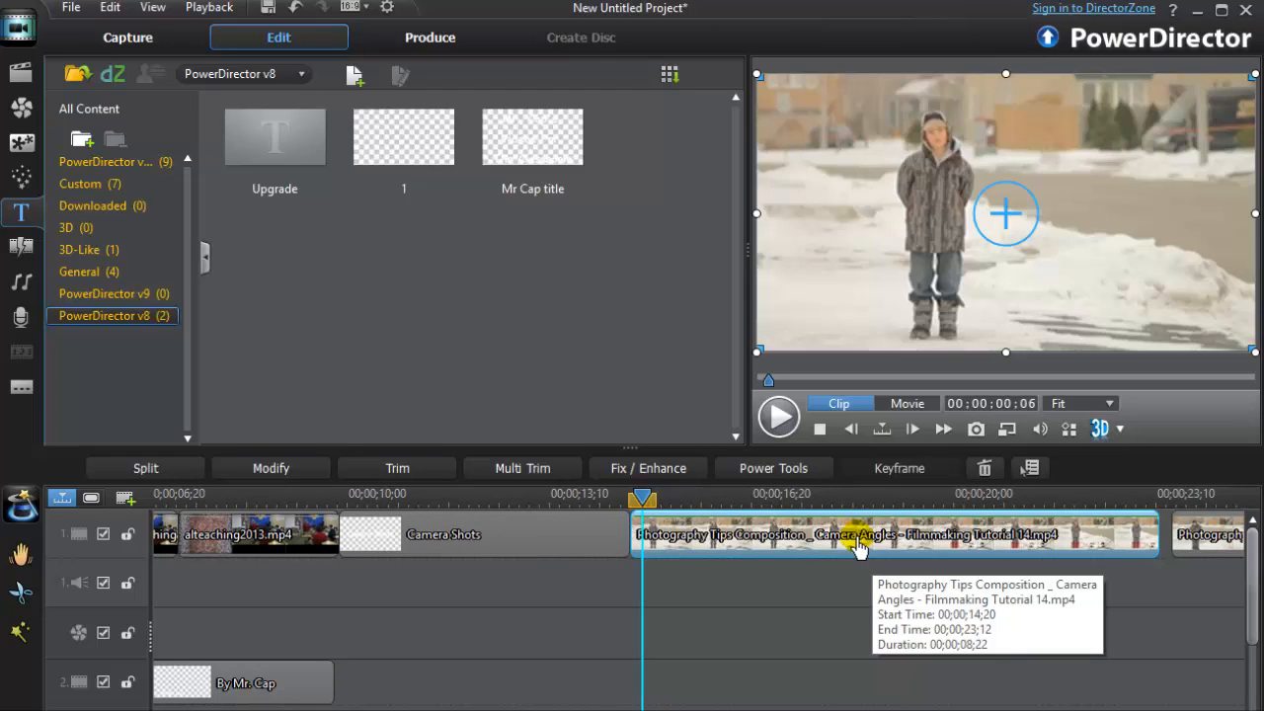
# - Play back the first Photography Tips clip and trim its end to about 00;00;20;05, moving the following clips along
pyautogui.click(778, 416)
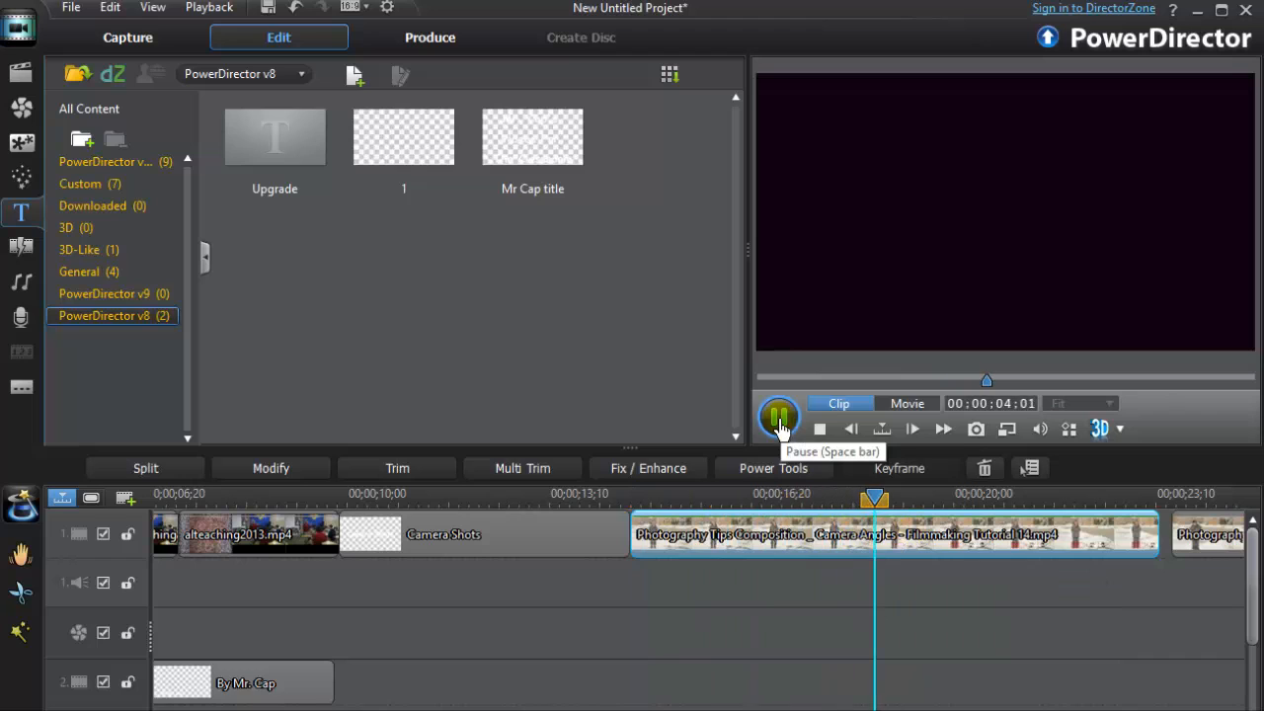
pyautogui.click(778, 418)
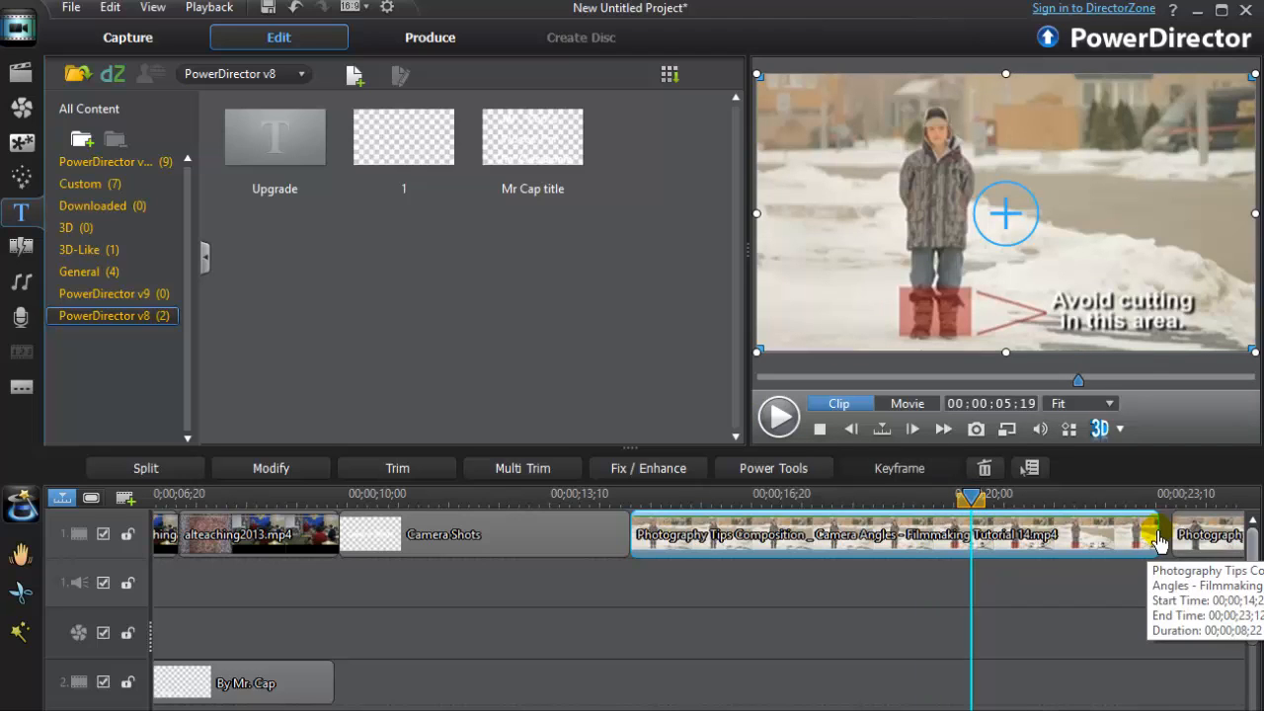
pyautogui.moveTo(1160, 541); pyautogui.dragTo(963, 541)
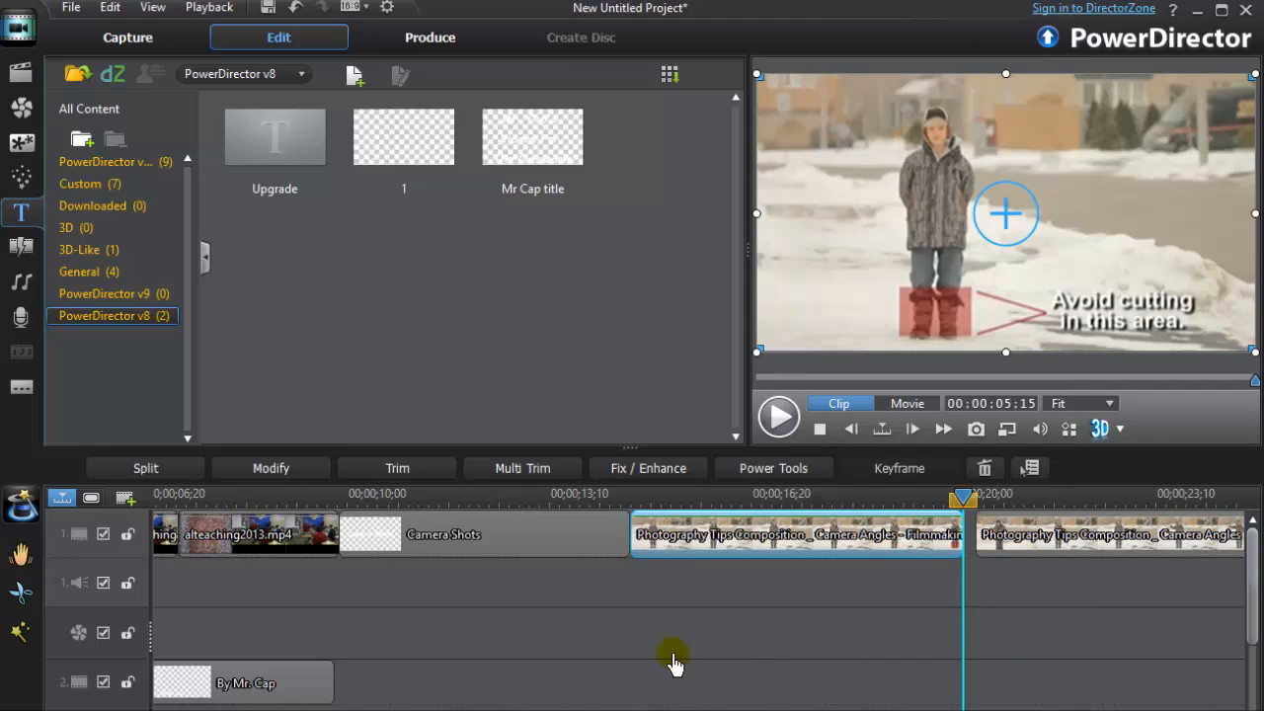
# - Lock the first video track and paste a copy of the byline title onto the second video track at 00;00;10;05
pyautogui.click(426, 538)
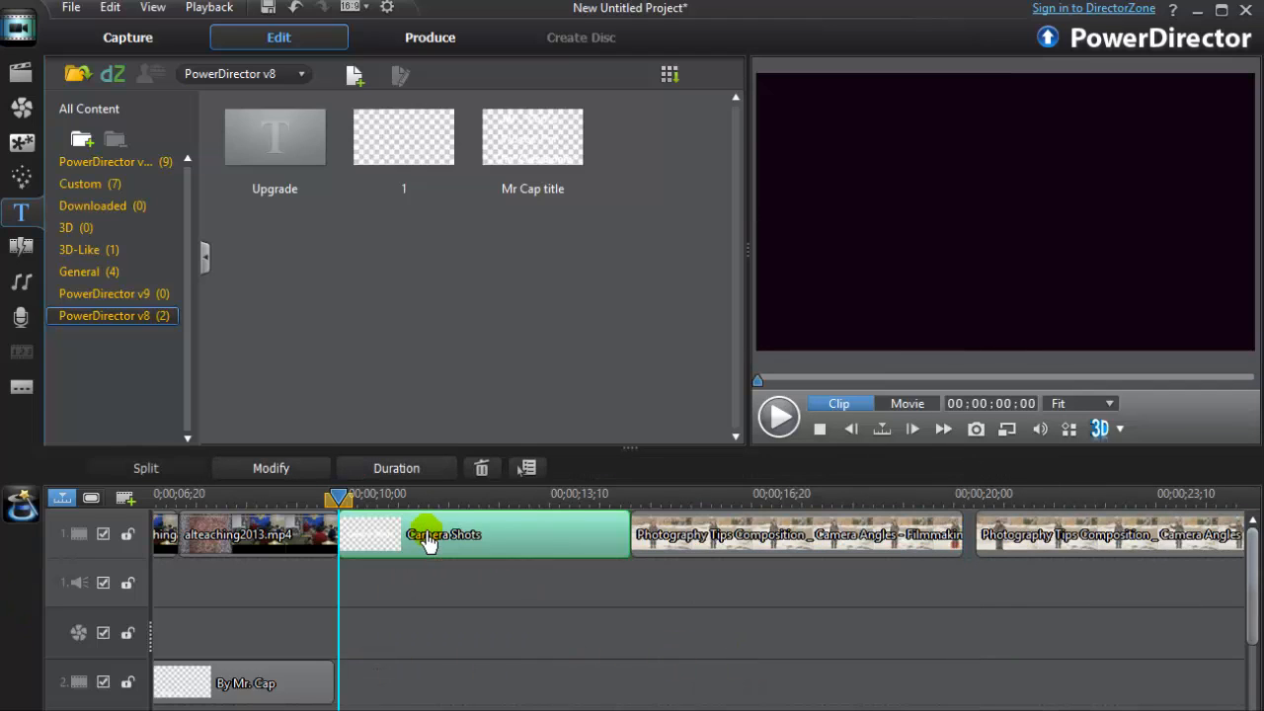
pyautogui.click(283, 697)
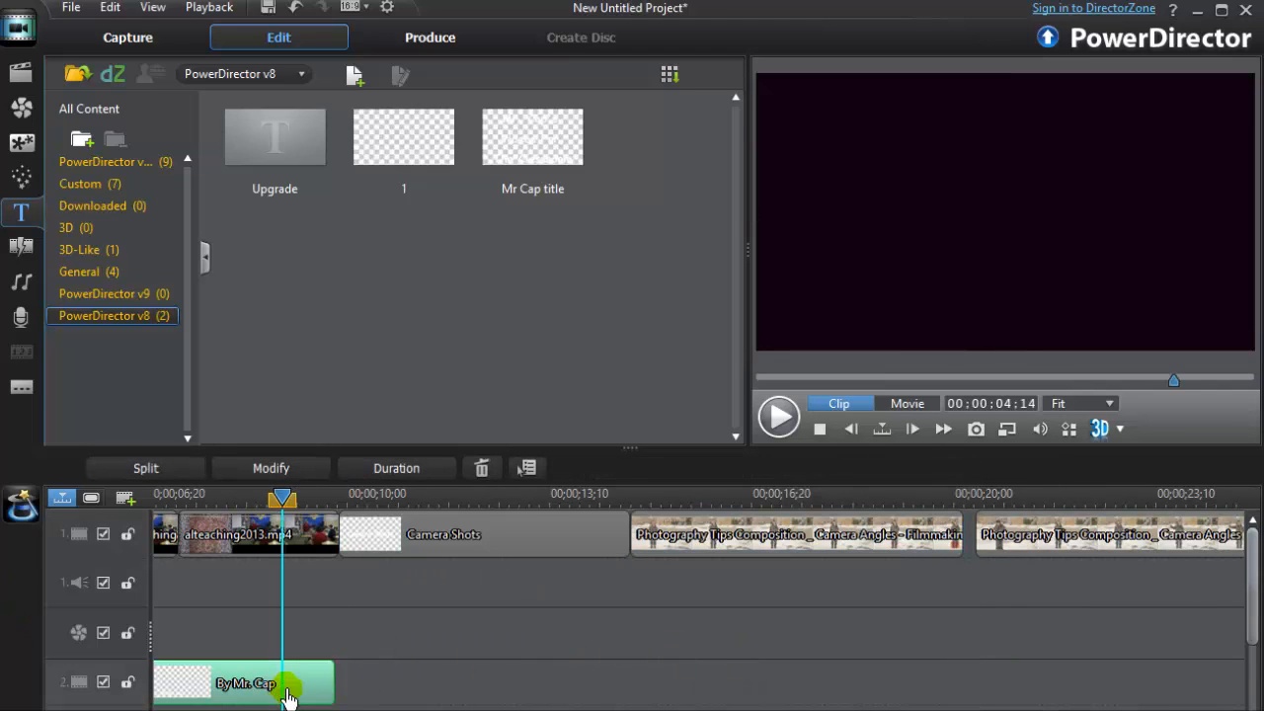
pyautogui.click(373, 541)
pyautogui.click(296, 703)
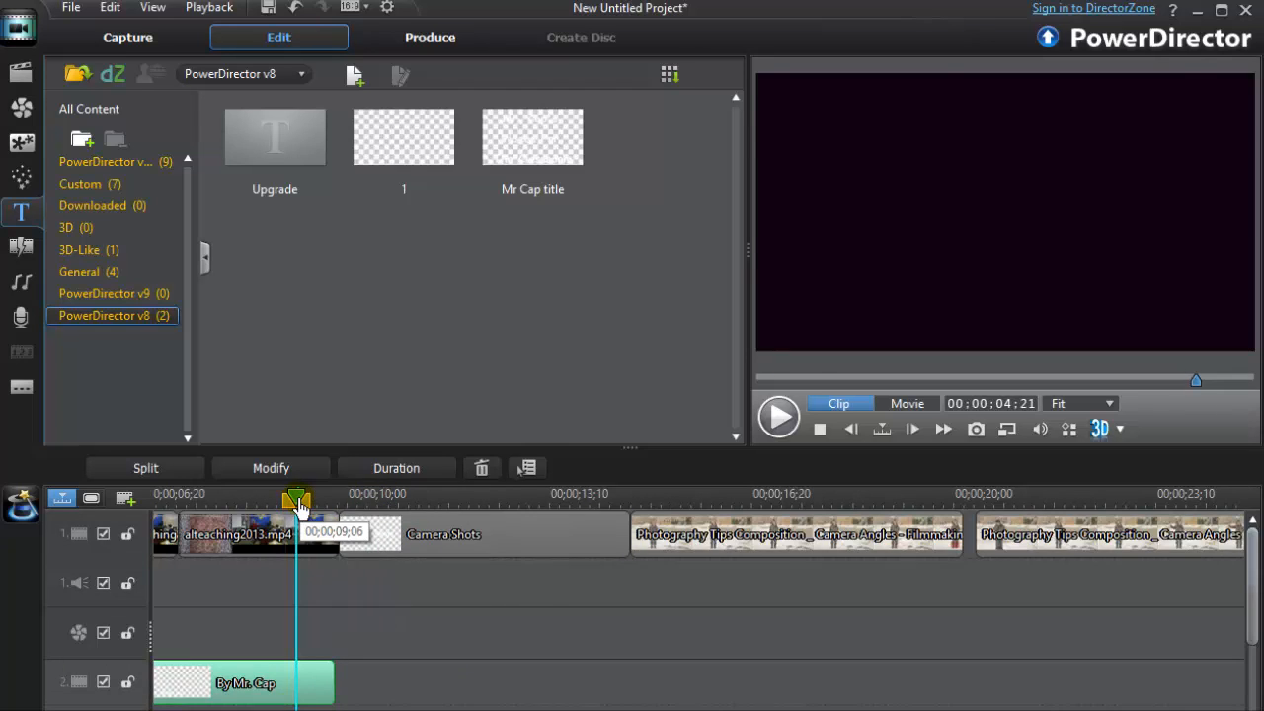
pyautogui.moveTo(297, 493); pyautogui.dragTo(361, 525)
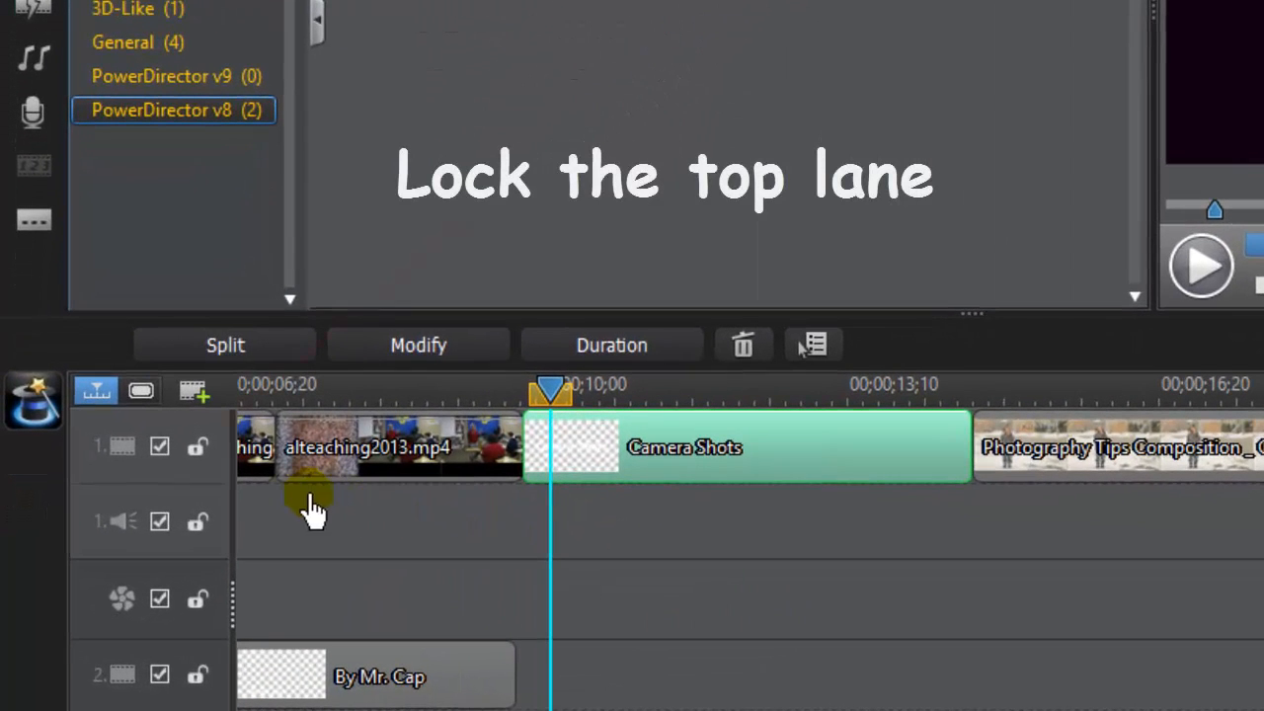
pyautogui.click(195, 447)
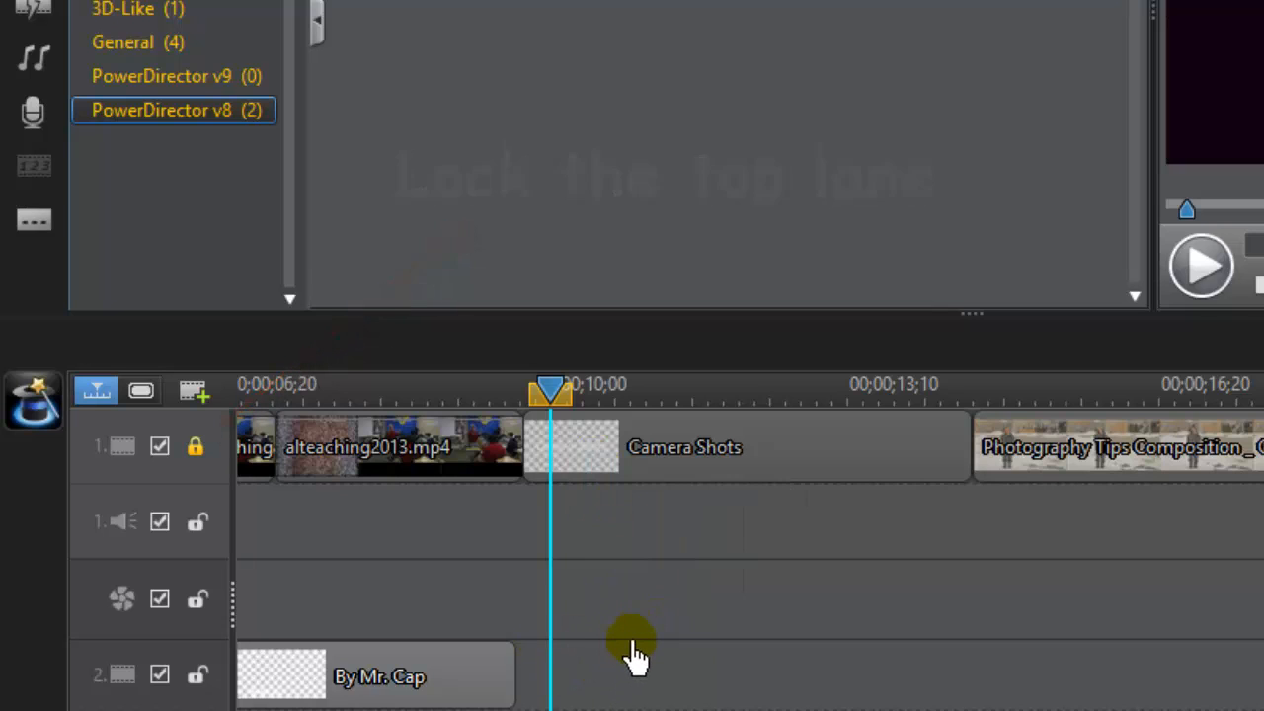
pyautogui.hotkey('ctrl', 'v')
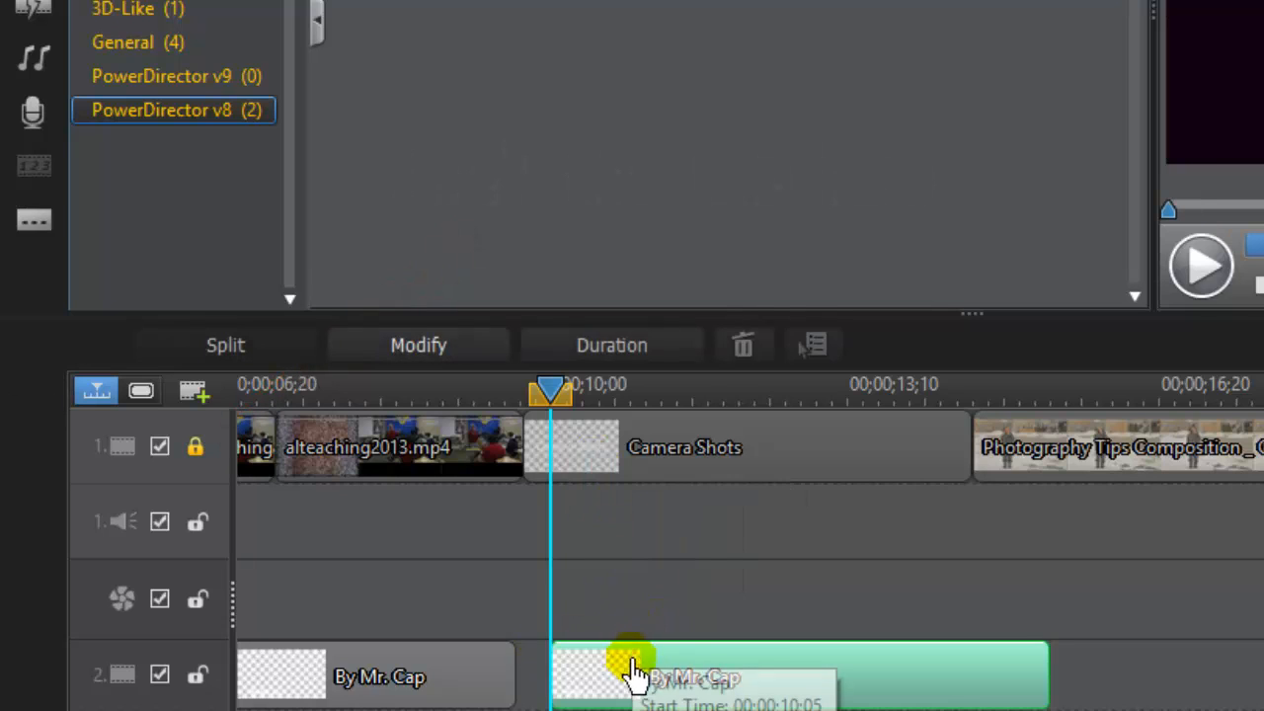
# - Move the copied byline title to start at the end of the "Camera Shots" title, and unlock the first video track
pyautogui.moveTo(721, 681); pyautogui.dragTo(1131, 672)
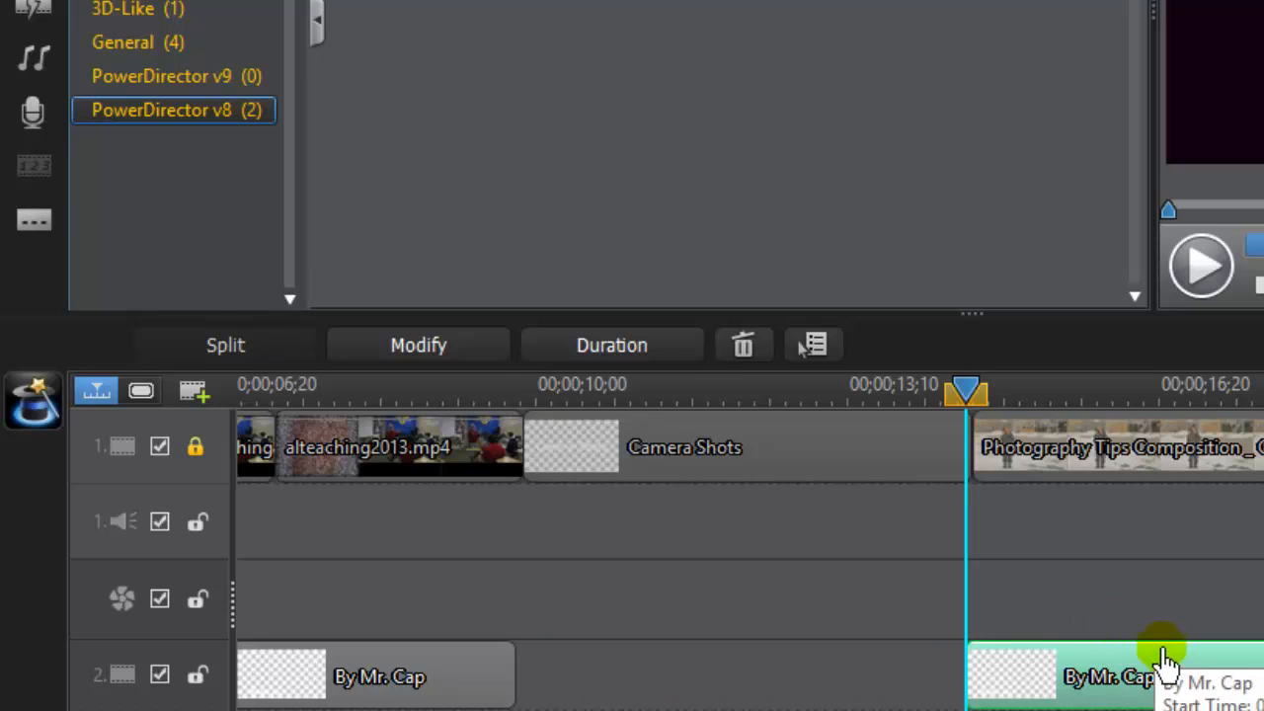
pyautogui.moveTo(973, 397); pyautogui.dragTo(908, 395)
pyautogui.click(197, 446)
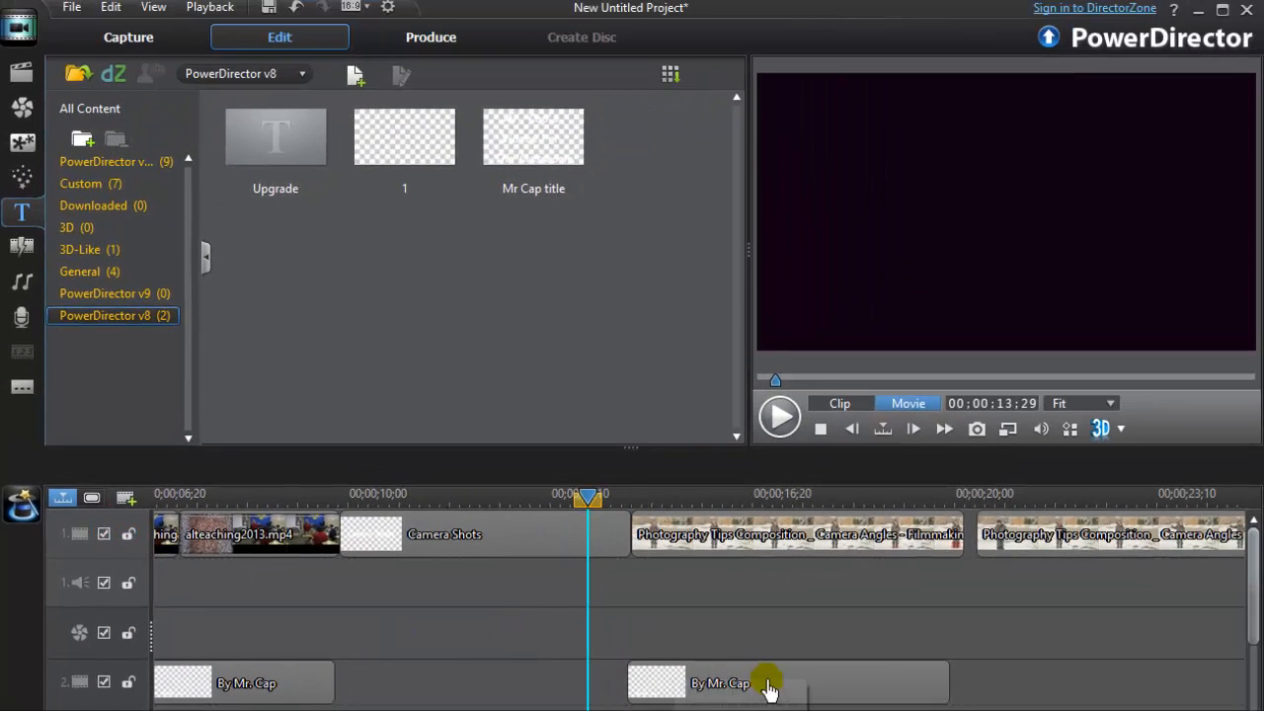
# - Replace the copied title's text with "Full Shot" and place it beside the standing boy, above the snowbank
pyautogui.click(1152, 685)
pyautogui.click(273, 468)
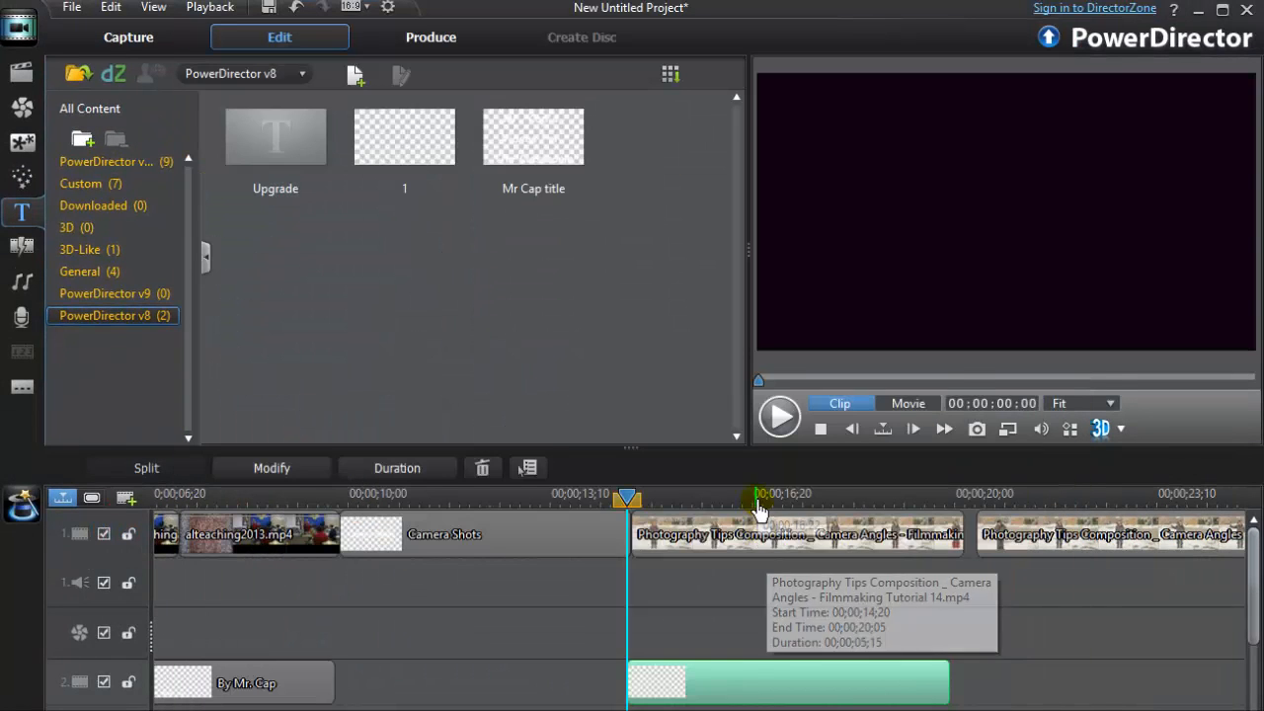
pyautogui.click(757, 500)
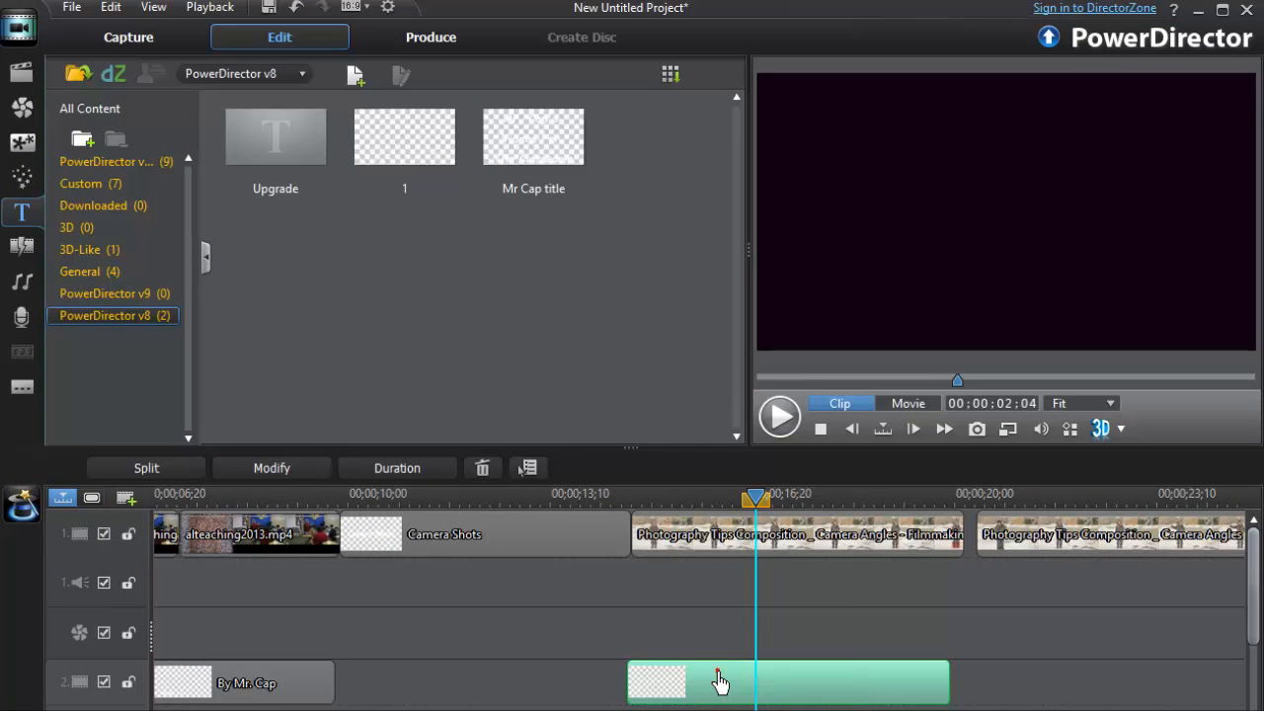
pyautogui.click(308, 472)
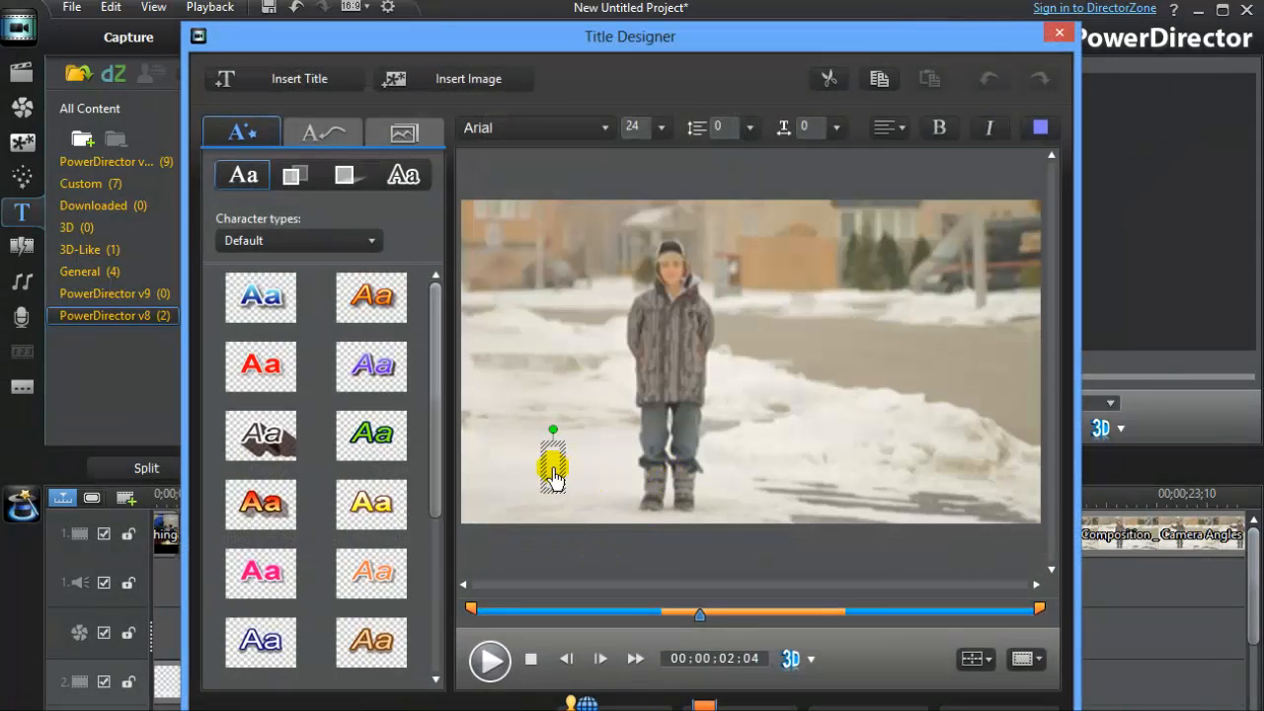
pyautogui.click(554, 478)
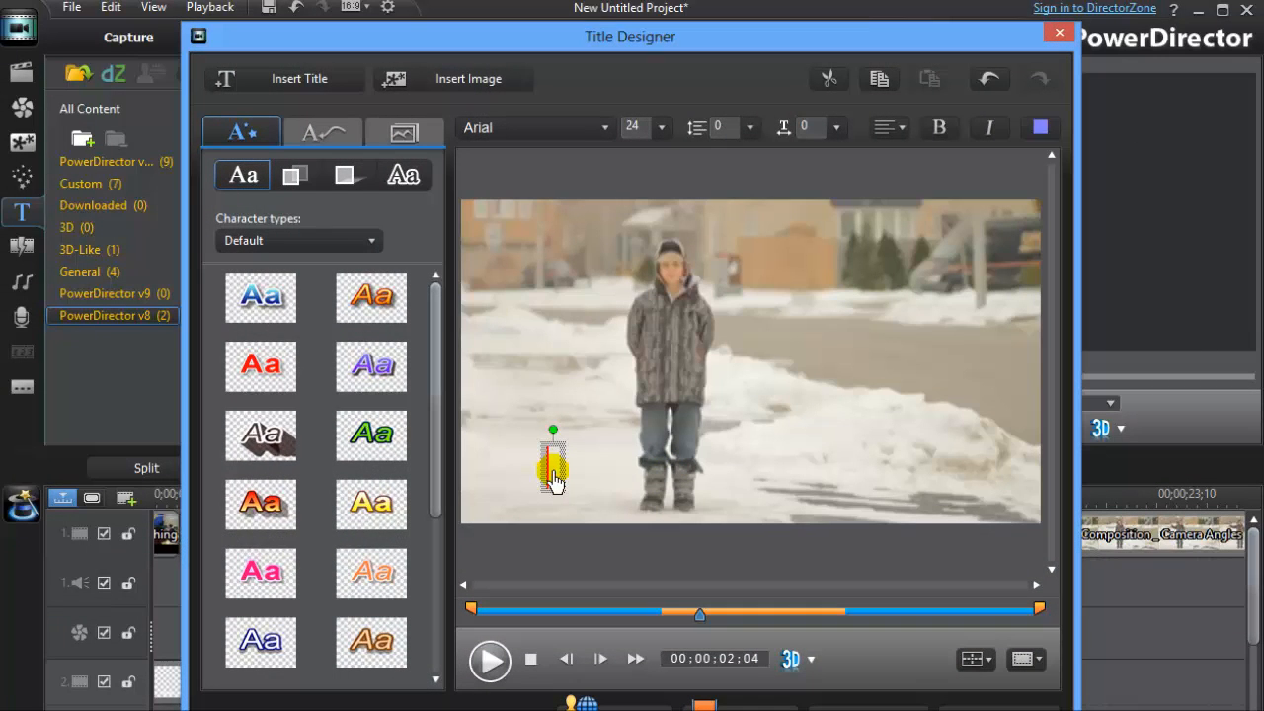
pyautogui.write('Full')
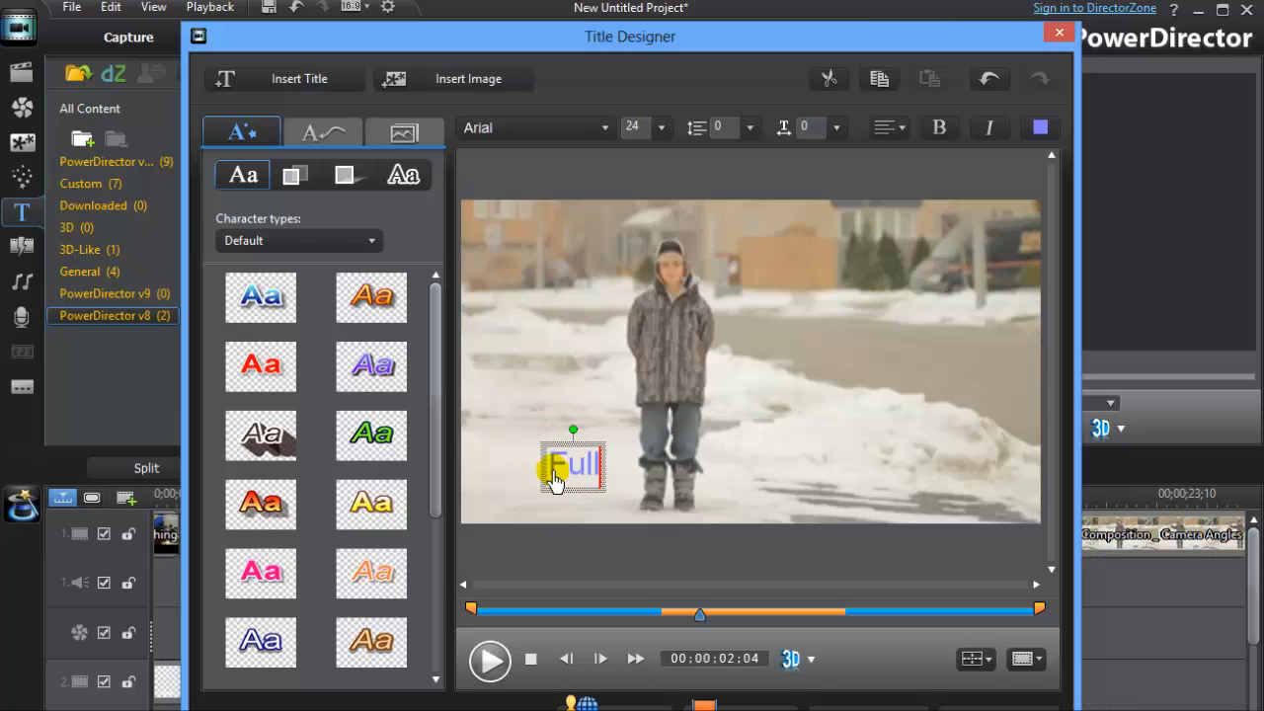
pyautogui.write(' Shot')
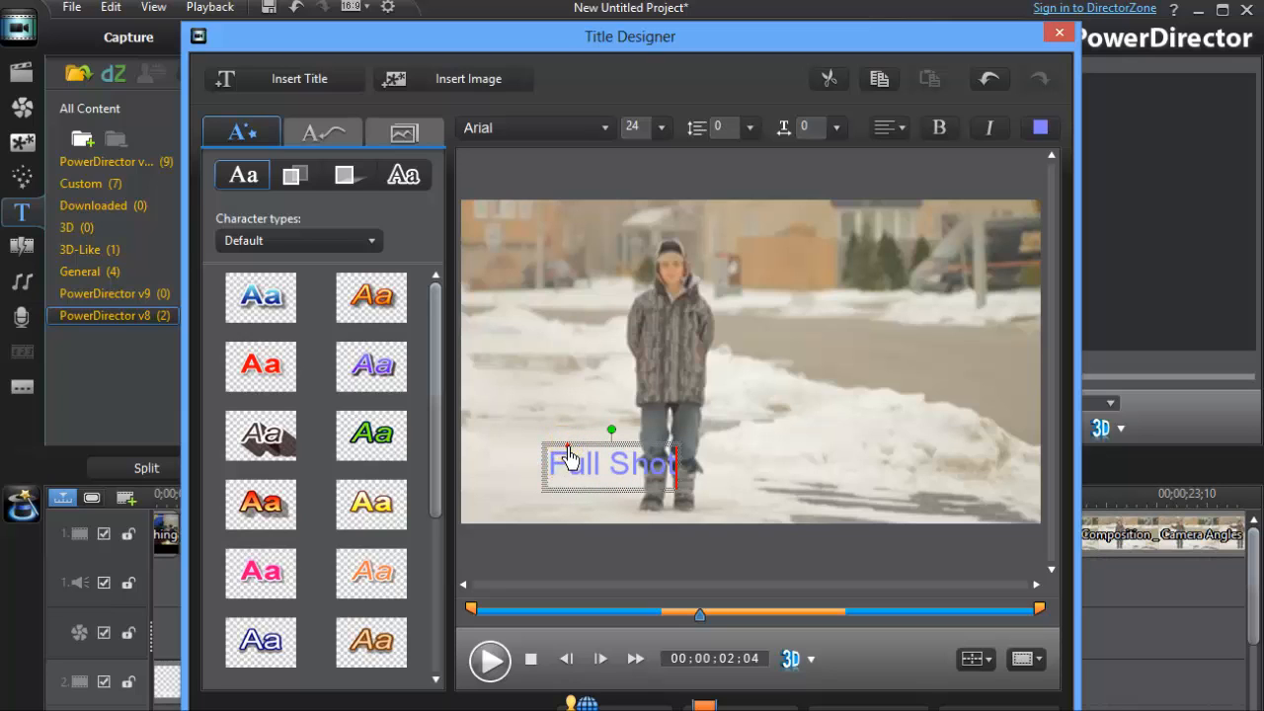
pyautogui.moveTo(561, 464); pyautogui.dragTo(891, 327)
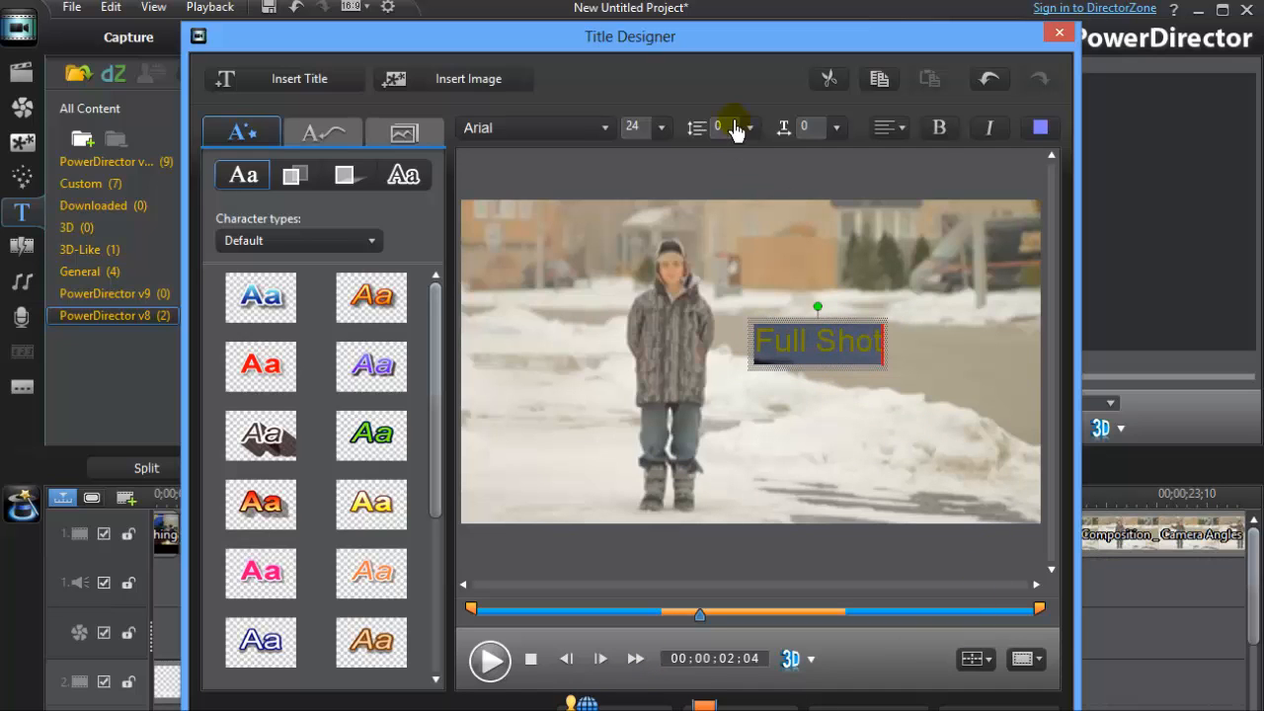
# - Make the "Full Shot" text bold and black
pyautogui.click(939, 128)
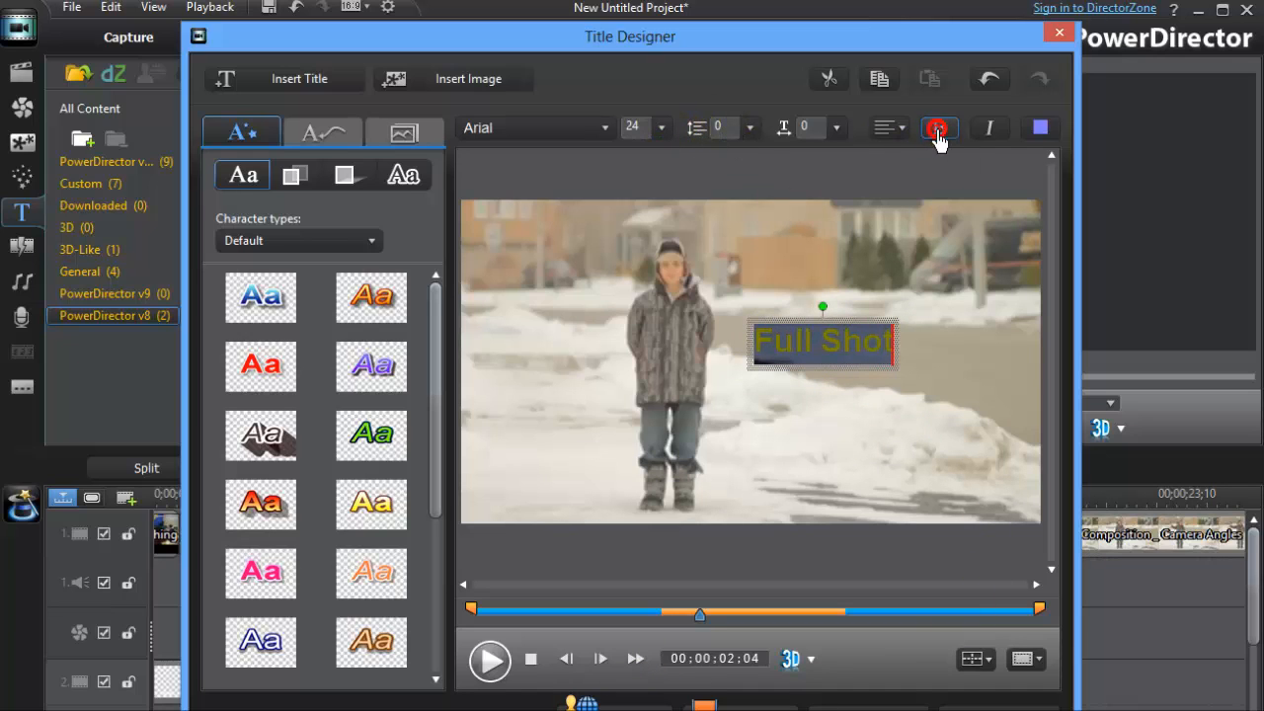
pyautogui.click(1037, 130)
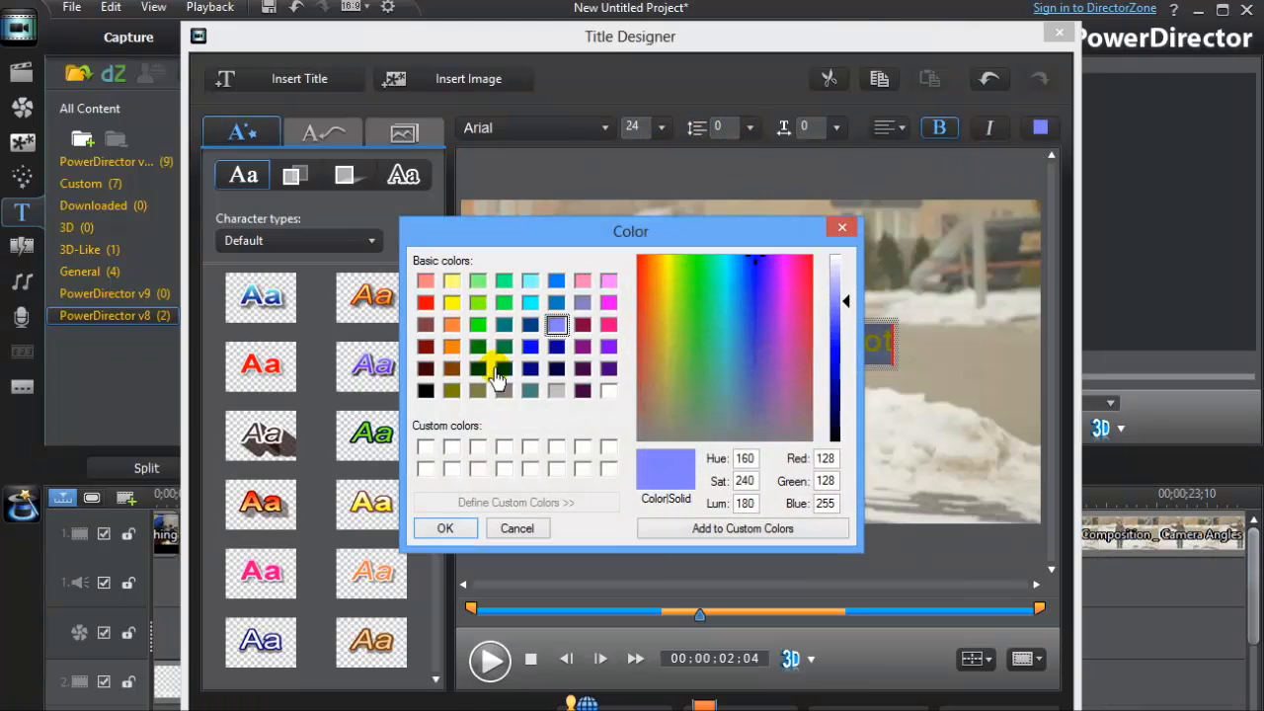
pyautogui.click(425, 391)
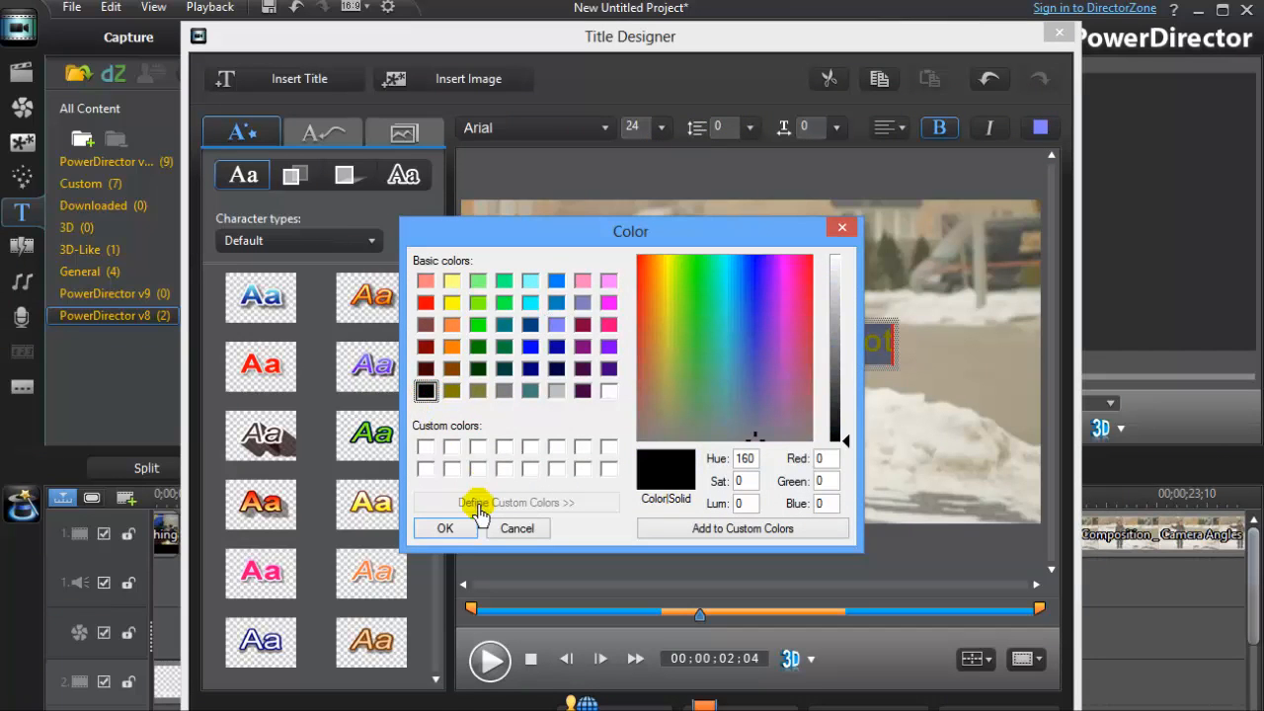
pyautogui.click(446, 530)
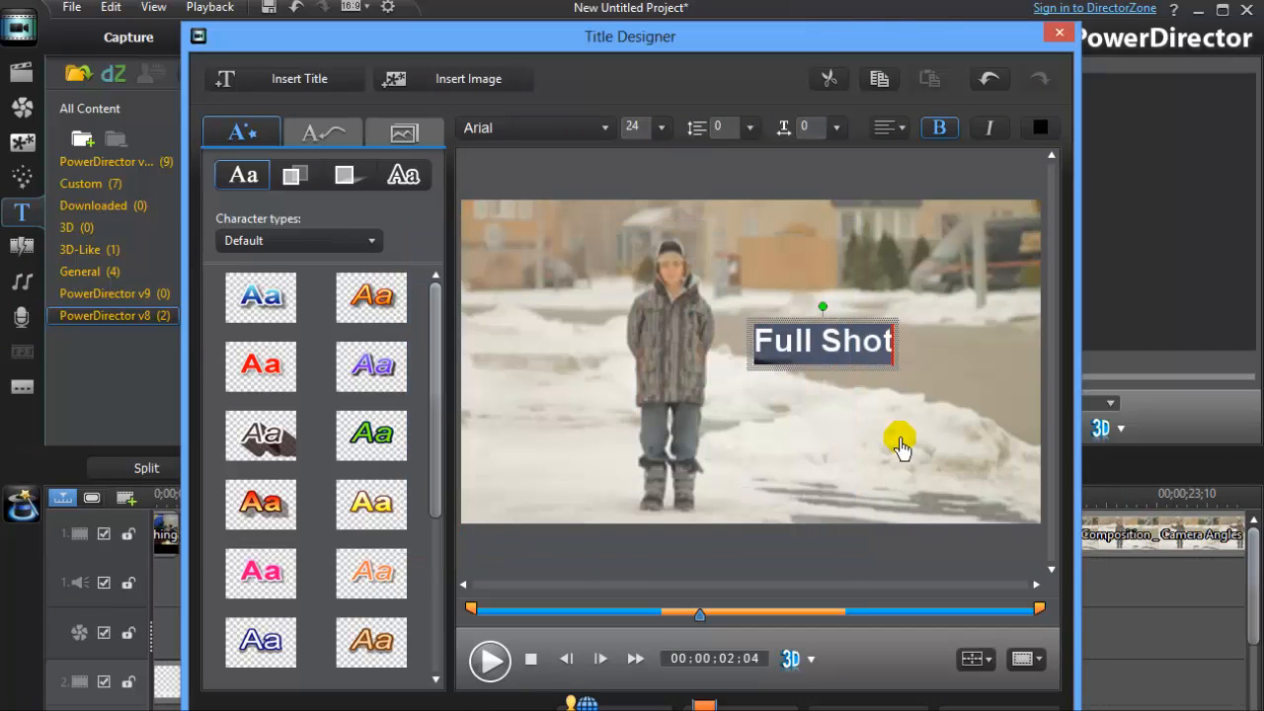
pyautogui.click(949, 332)
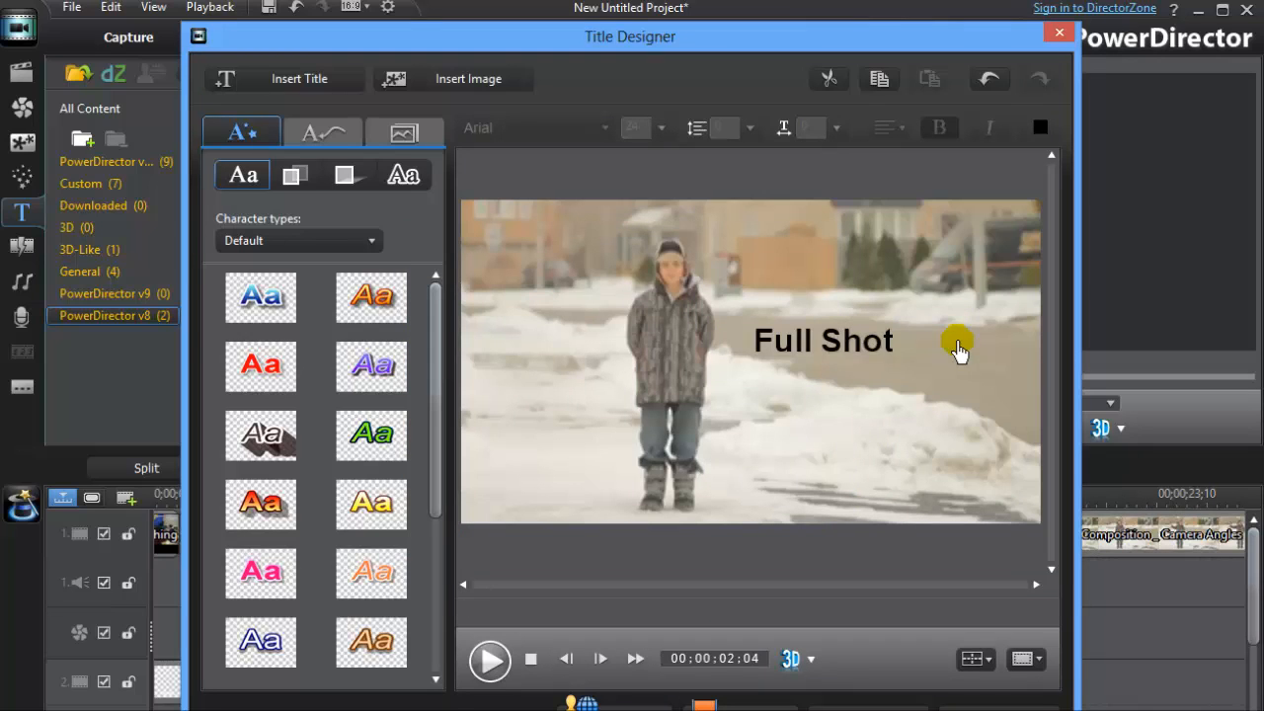
# - Set the "Full Shot" text to font size 36 and apply the title changes
pyautogui.moveTo(754, 343); pyautogui.dragTo(908, 352)
pyautogui.click(663, 134)
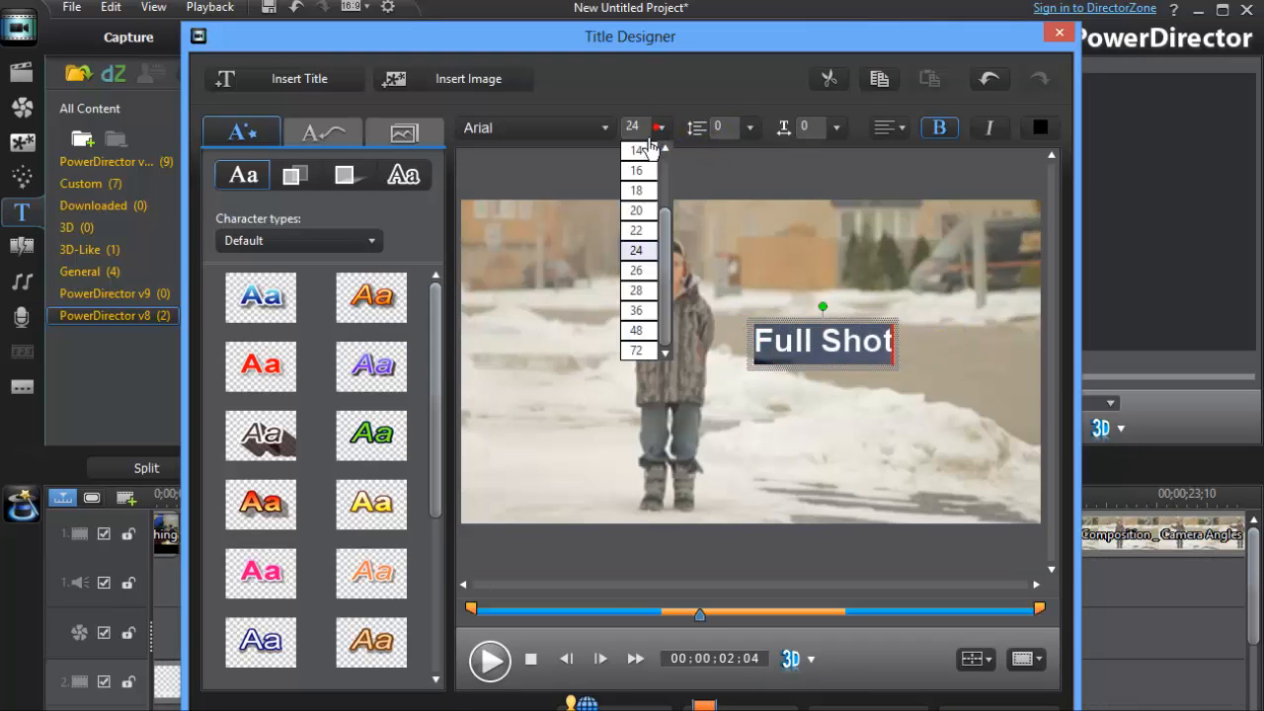
pyautogui.click(635, 310)
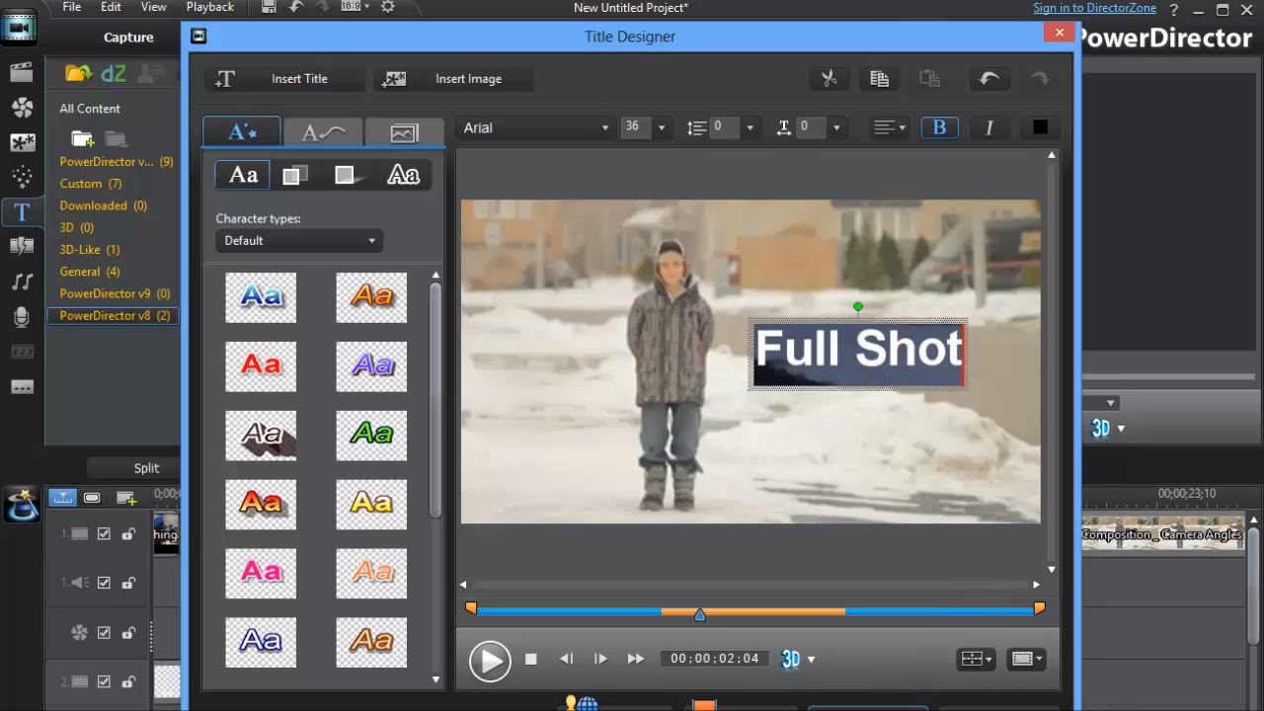
pyautogui.click(868, 709)
# - Play back the movie over the "Full Shot" title and the first Photography Tips clip
pyautogui.click(723, 615)
pyautogui.press('space')
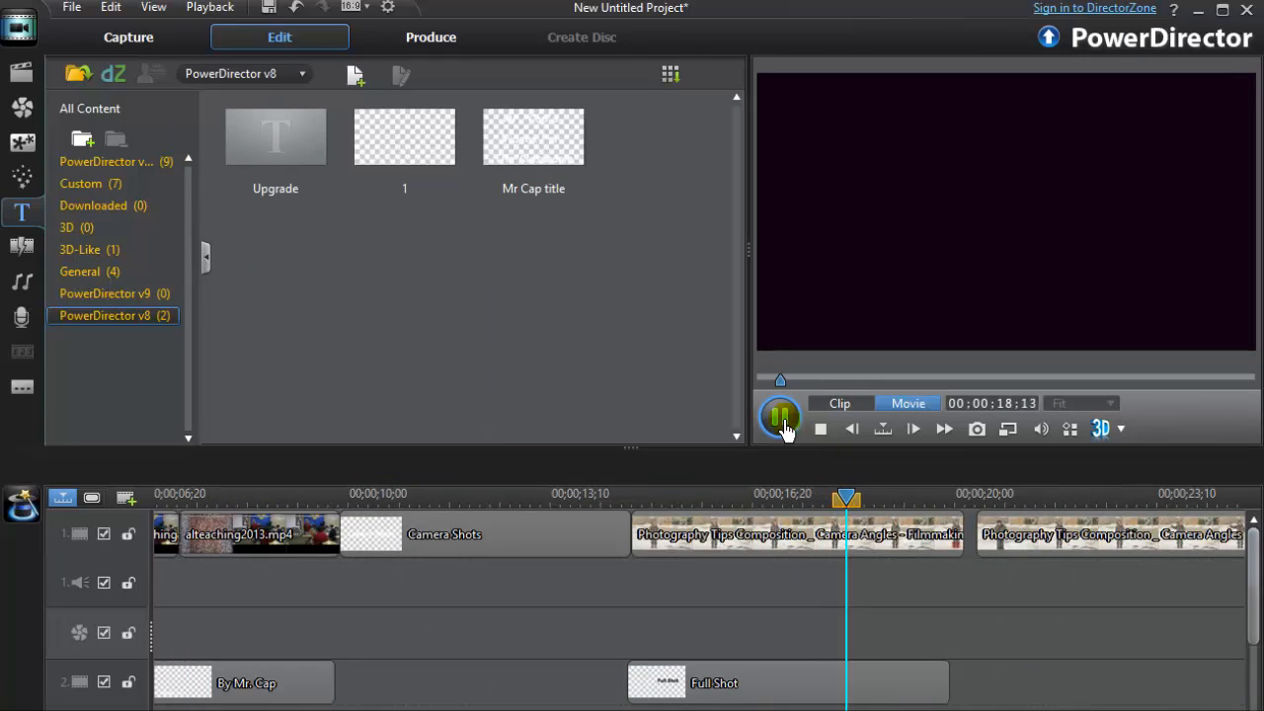
pyautogui.click(782, 422)
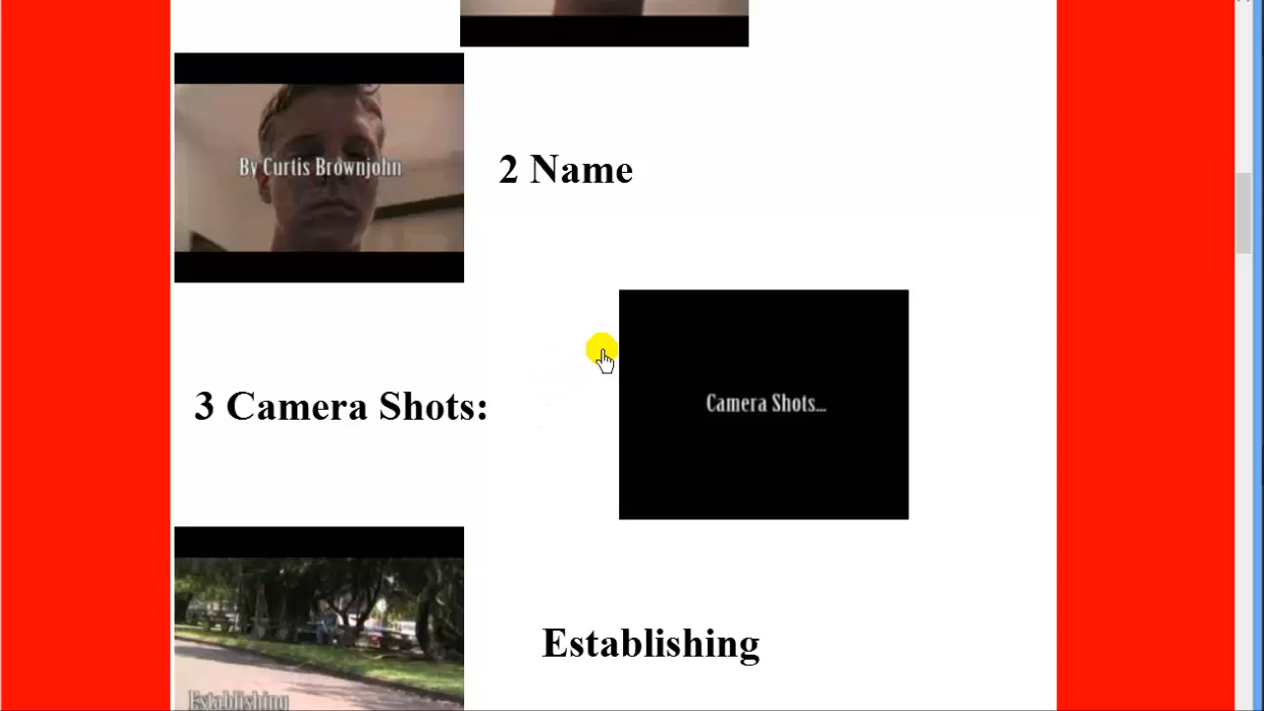
# - Switch to the assignment web page and examine its Camera Shots examples from Establishing and Long Shot through Full Shot and Mid Shot
pyautogui.scroll(-2, 590, 378)
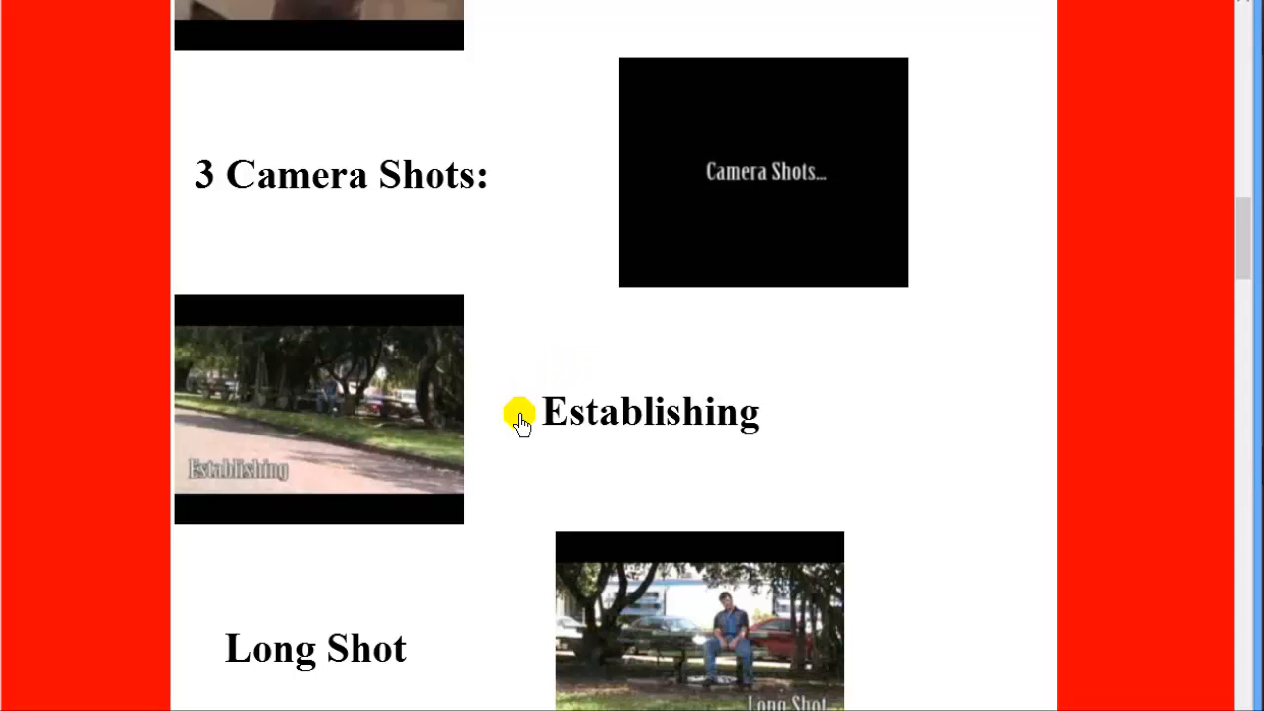
pyautogui.scroll(-2, 520, 420)
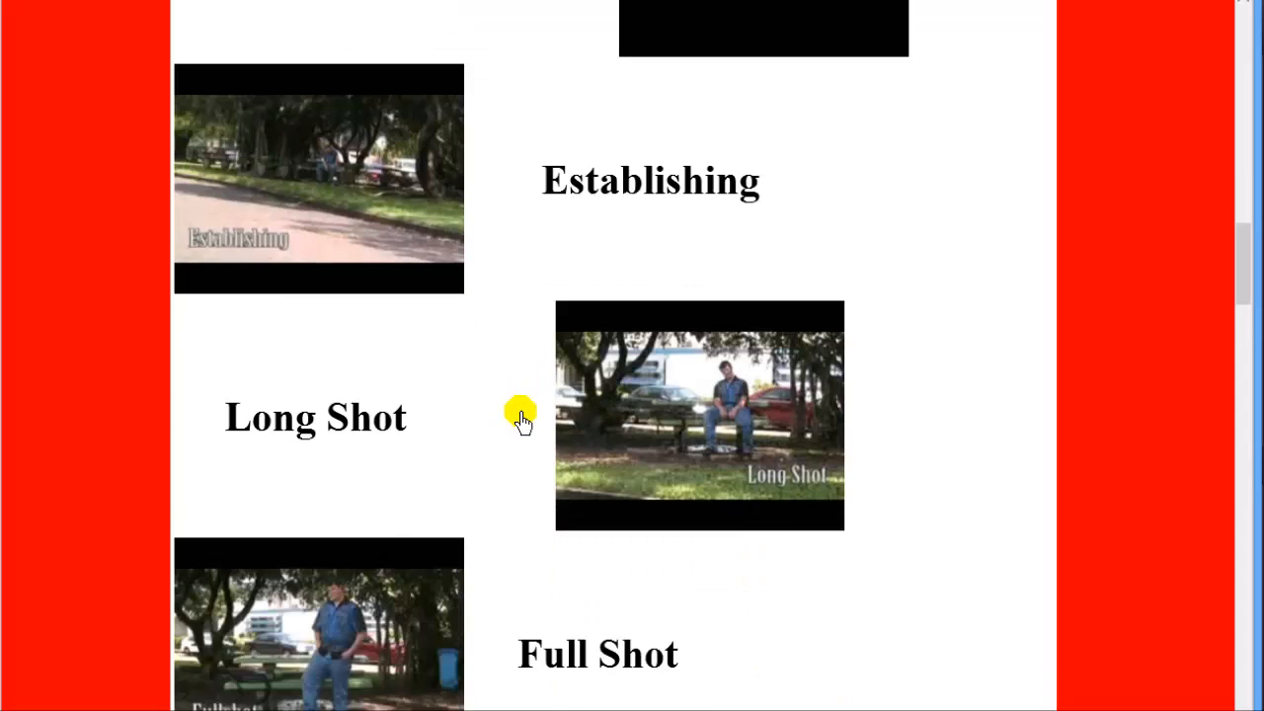
pyautogui.scroll(-2, 519, 415)
pyautogui.scroll(4, 520, 418)
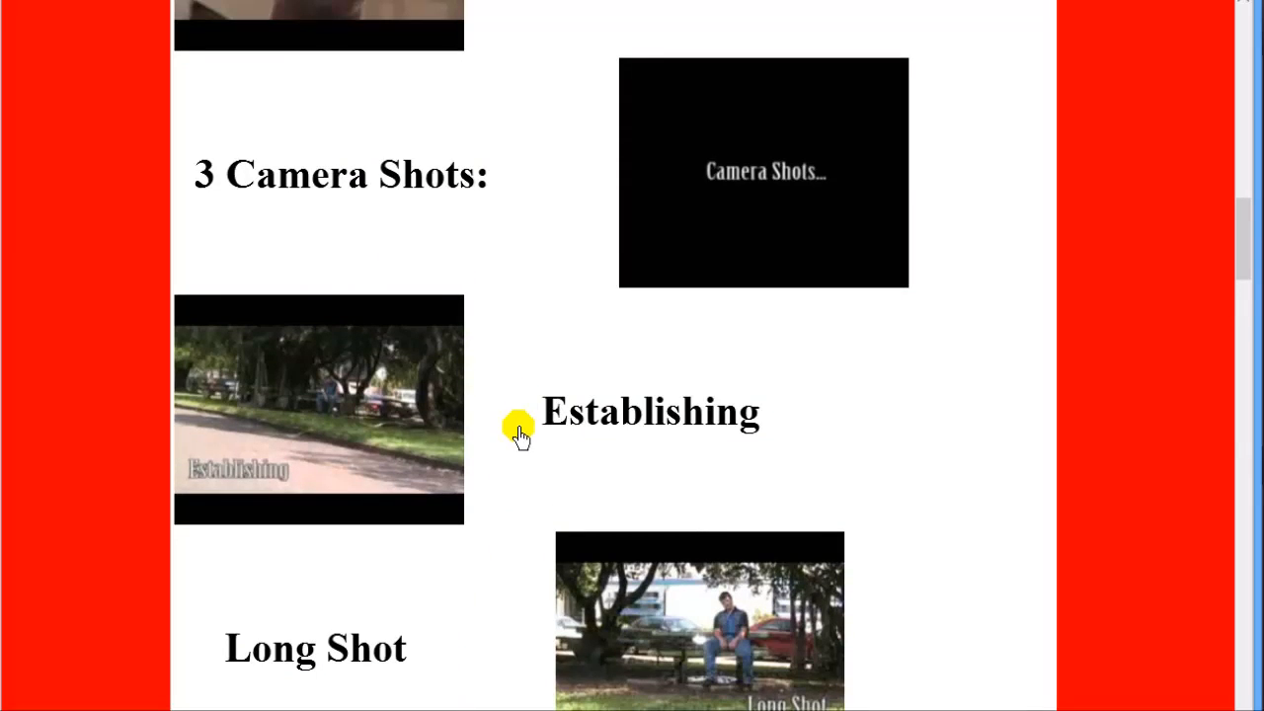
pyautogui.moveTo(549, 412); pyautogui.dragTo(773, 429)
pyautogui.moveTo(418, 648); pyautogui.dragTo(175, 654)
pyautogui.click(353, 603)
pyautogui.scroll(-3, 490, 590)
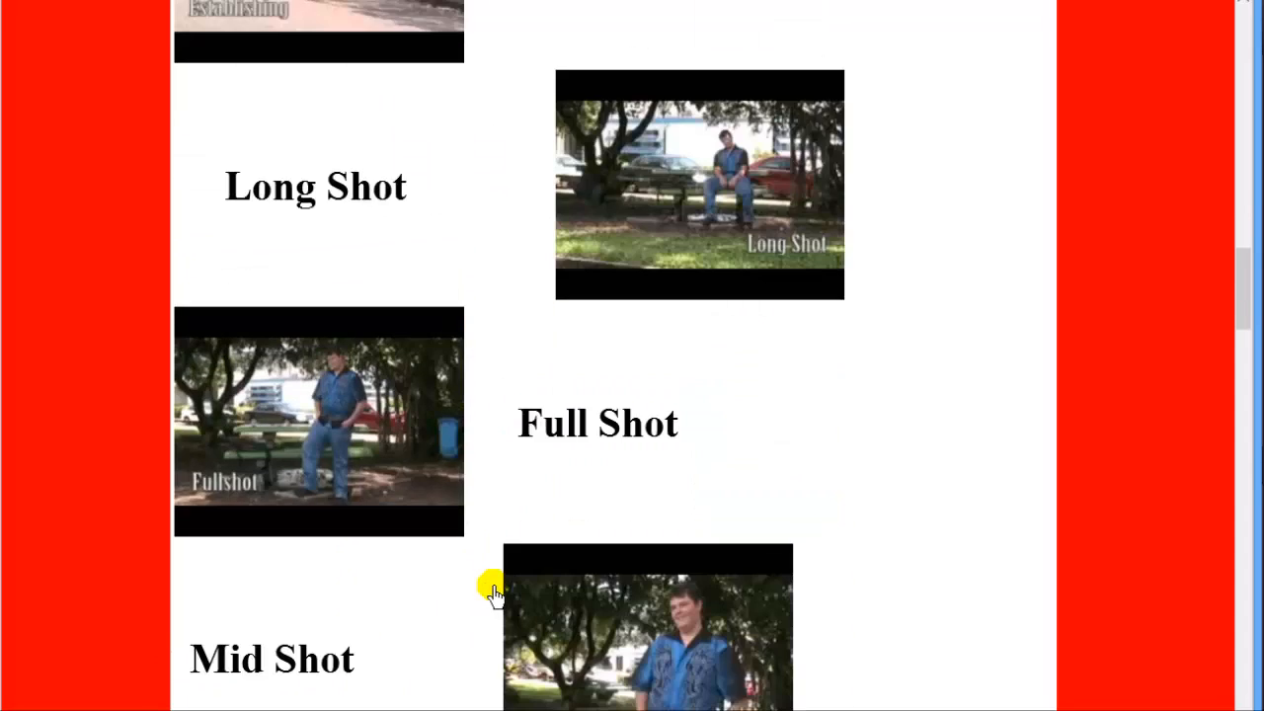
pyautogui.scroll(-1, 465, 579)
pyautogui.scroll(3, 468, 563)
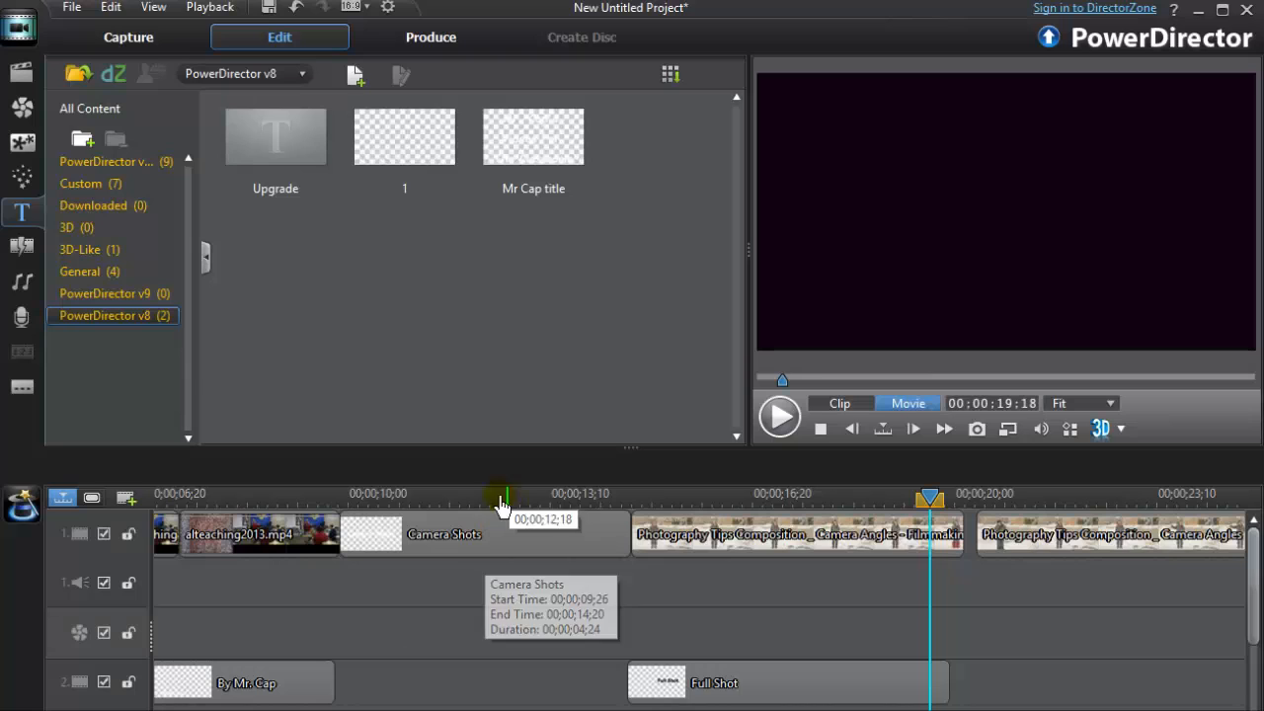
pyautogui.moveTo(642, 578); pyautogui.dragTo(730, 699)
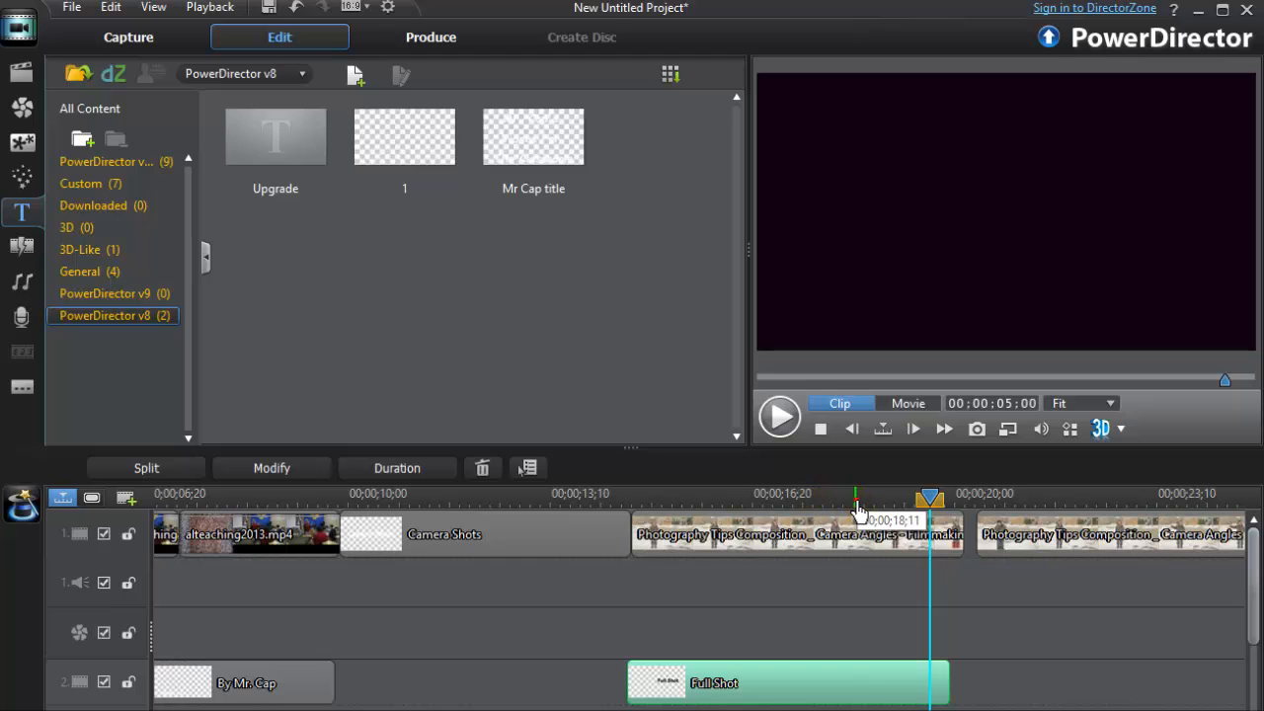
pyautogui.moveTo(859, 509); pyautogui.dragTo(316, 510)
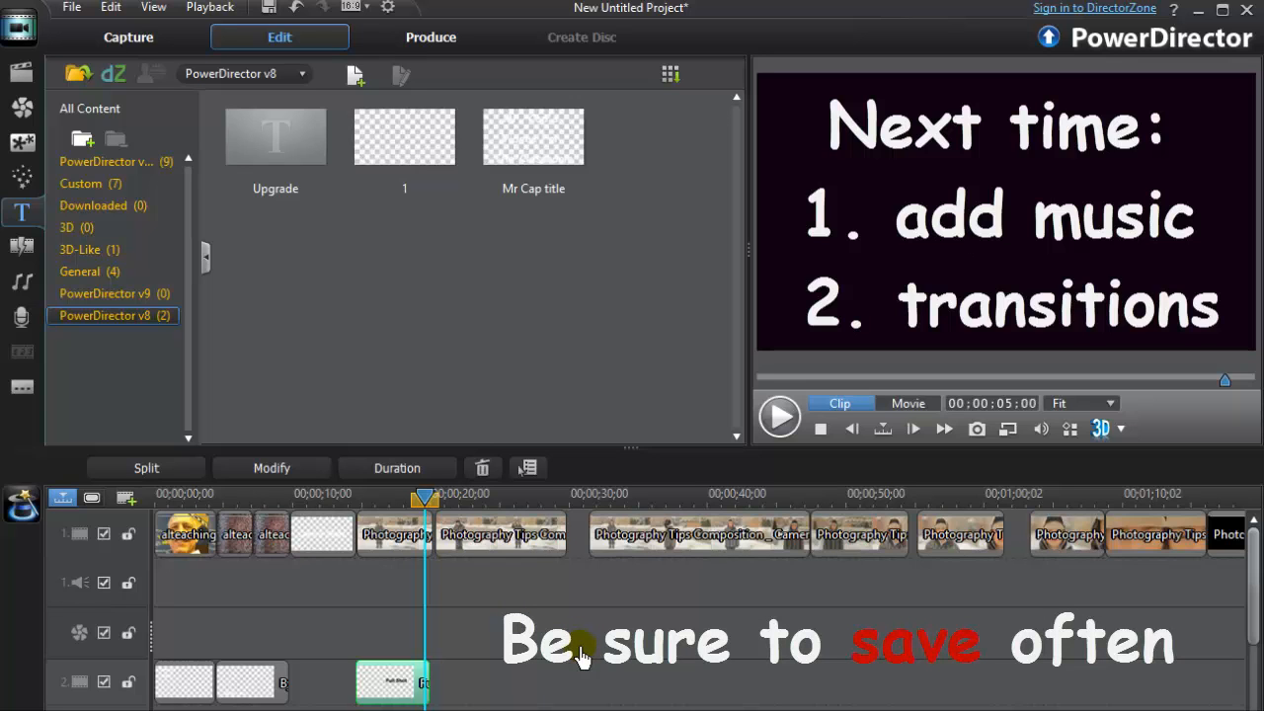
# - Save the project as cameraangles in the Comarts folder on the desktop
pyautogui.hotkey('ctrl', 's')
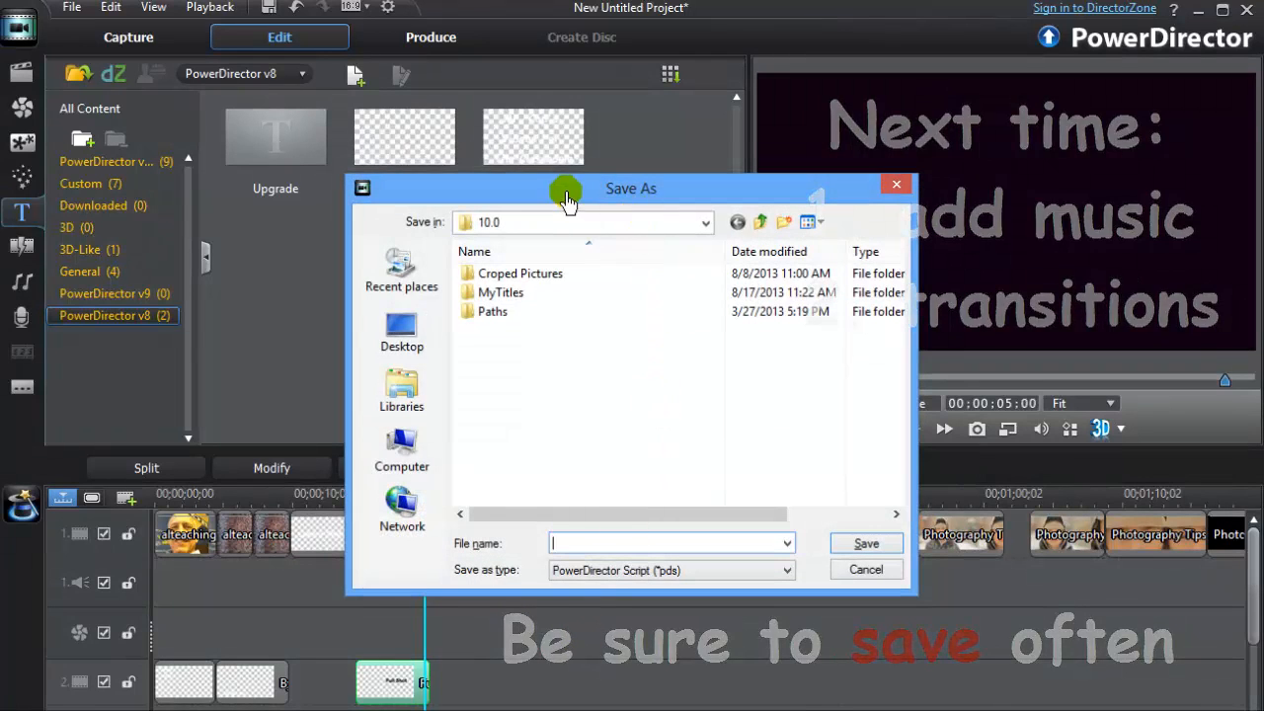
pyautogui.moveTo(564, 191); pyautogui.dragTo(711, 296)
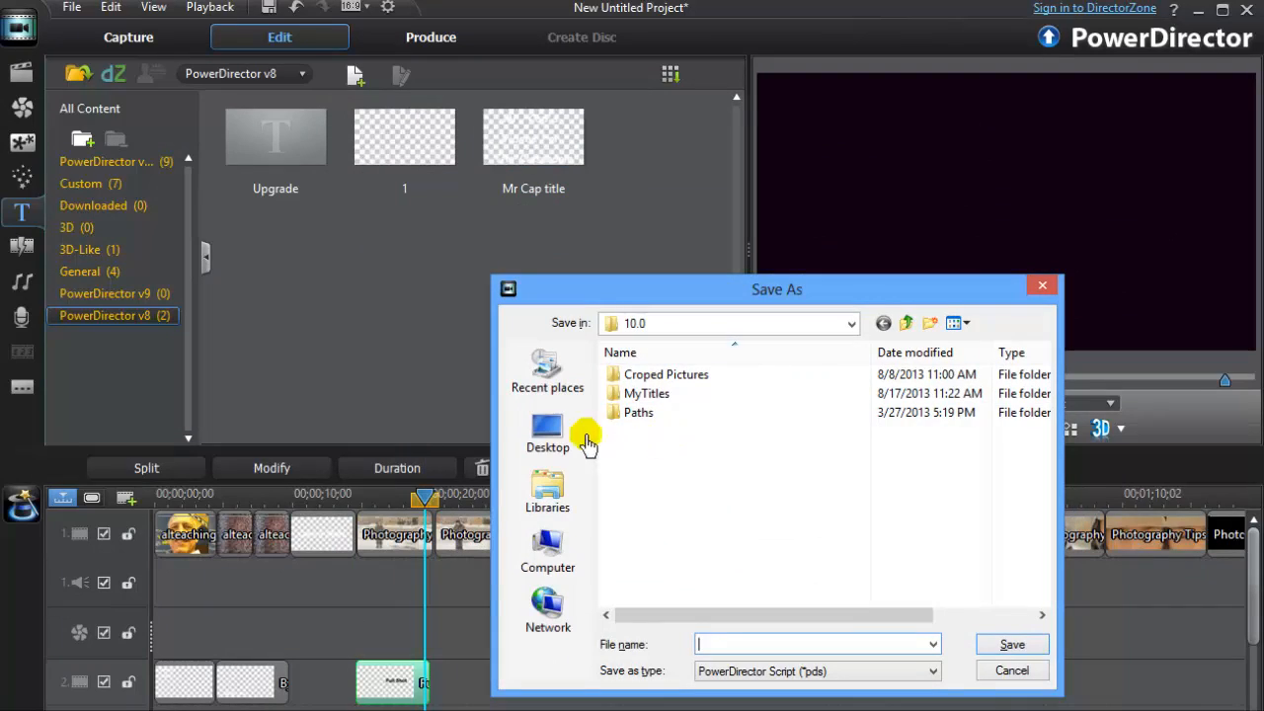
pyautogui.click(548, 434)
pyautogui.doubleClick(642, 488)
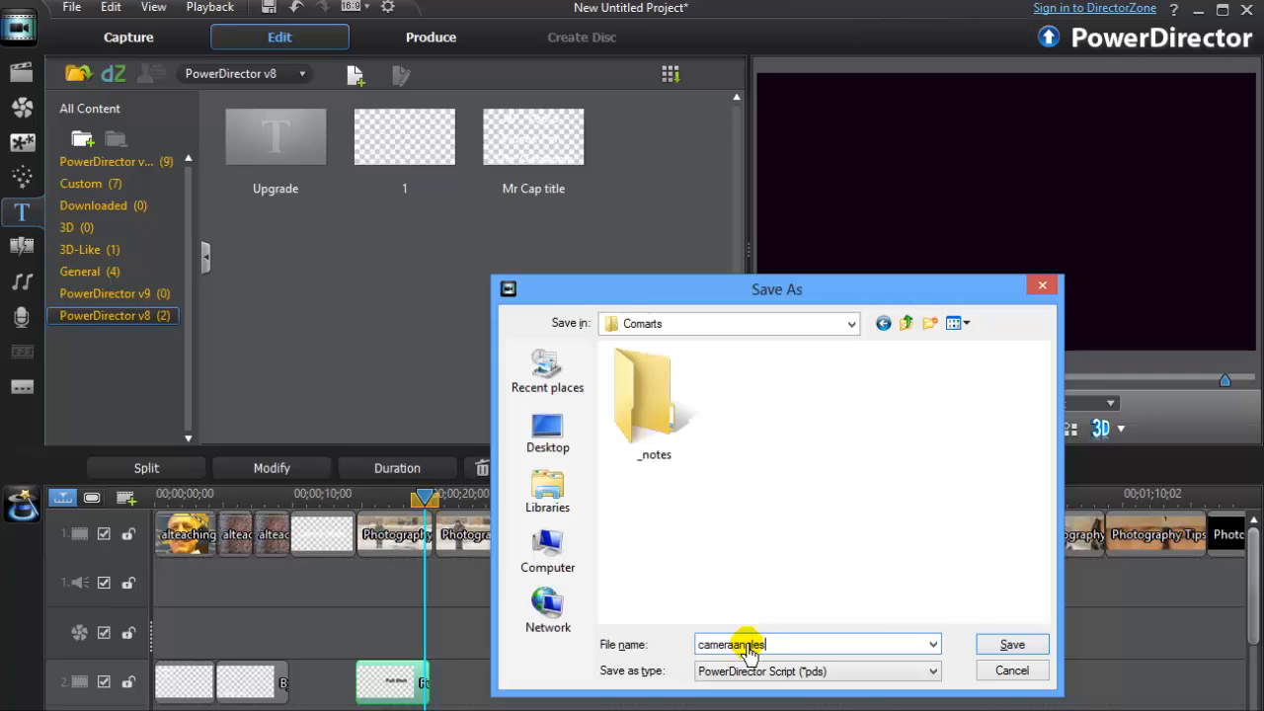
pyautogui.click(1012, 647)
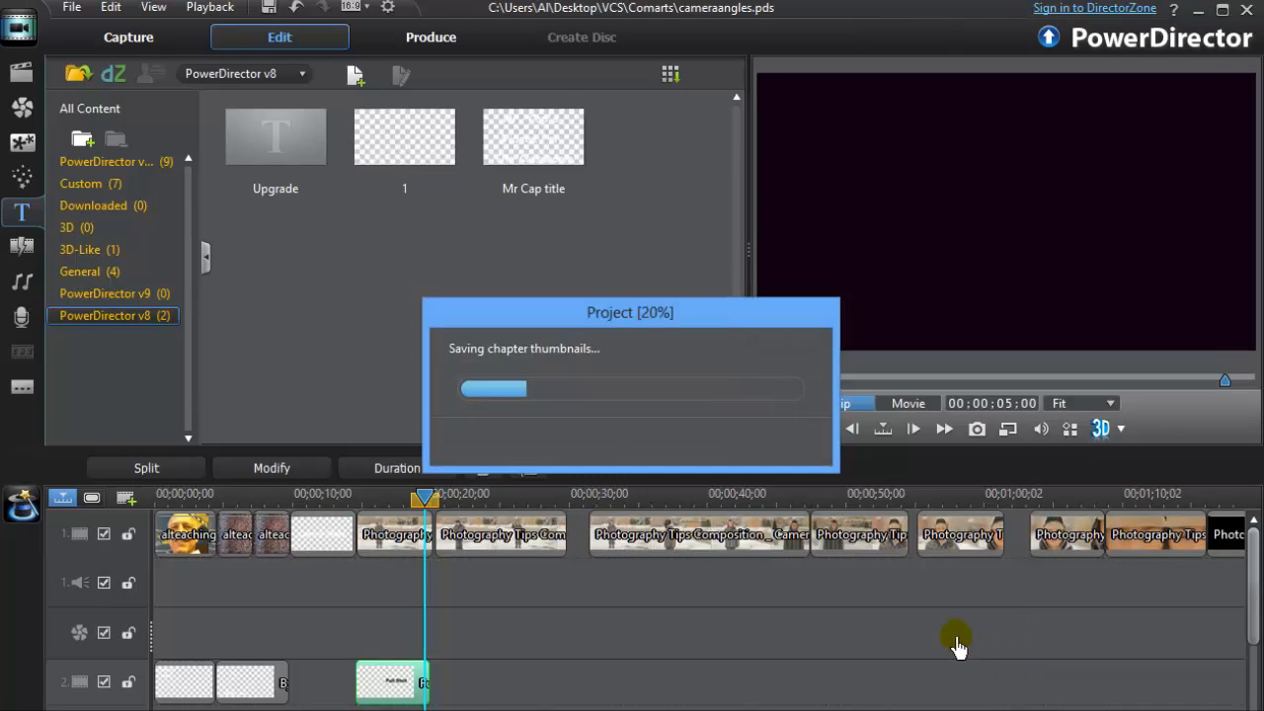